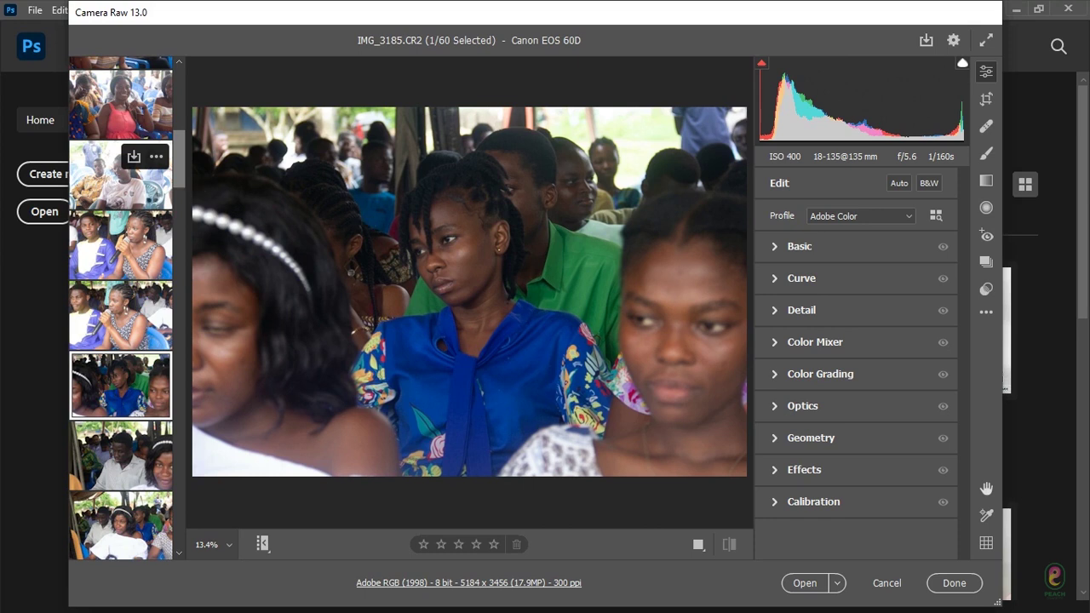
Step: View the bright photo IMG_3182.CR2 for comparison and return to IMG_3185.CR2
click(121, 195)
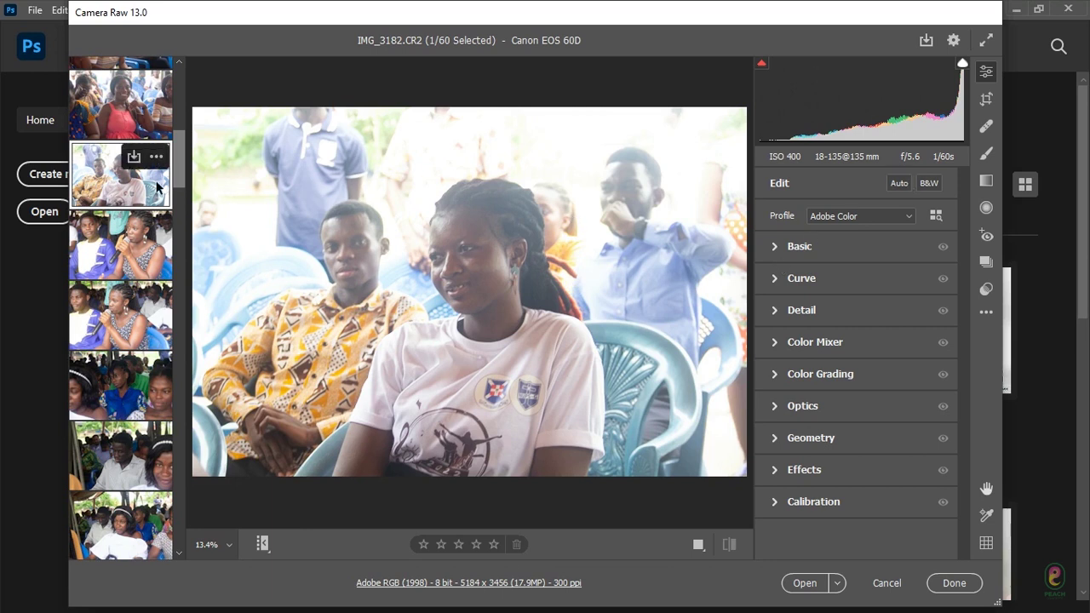
click(129, 415)
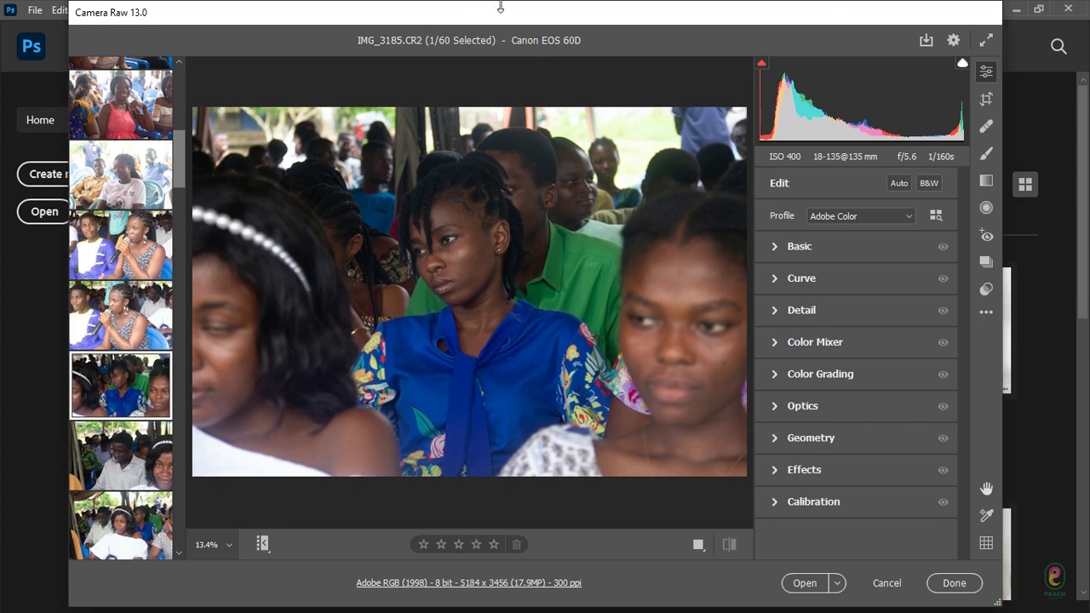
drag(395, 19, 428, 45)
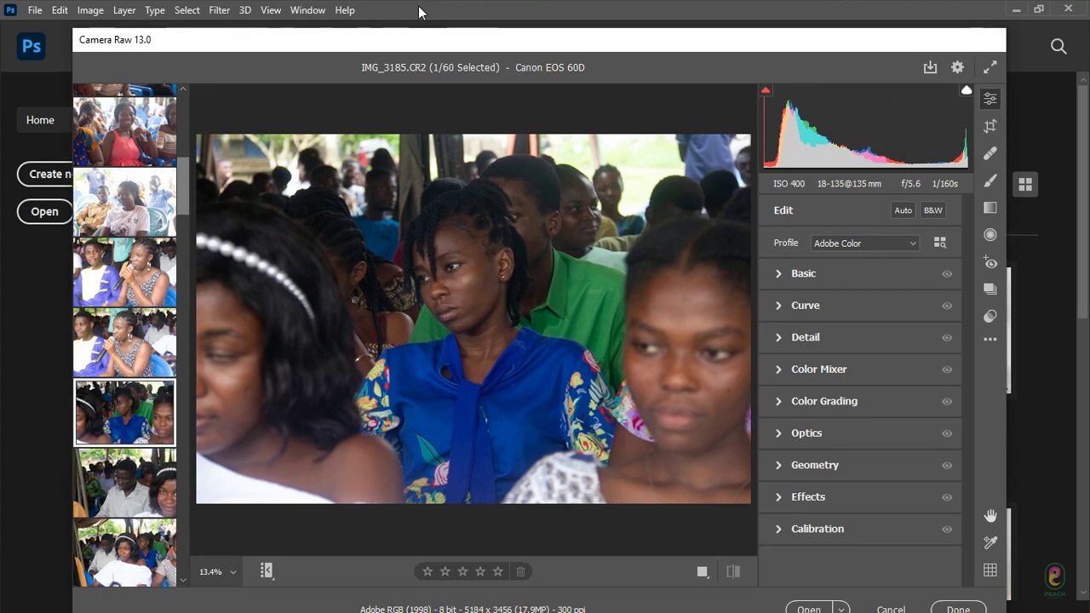
drag(418, 45, 414, 31)
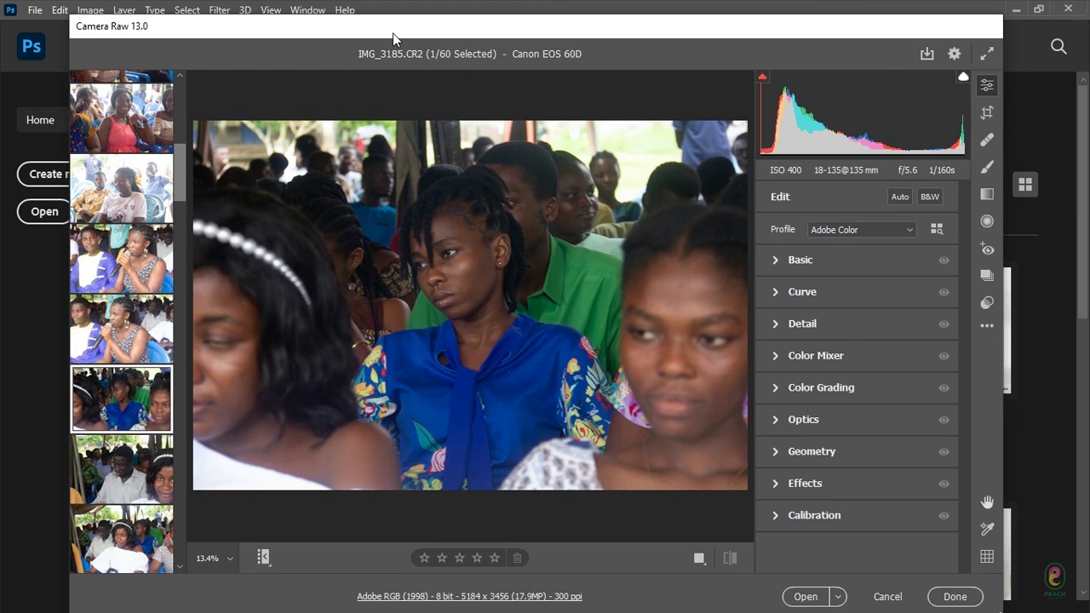
drag(392, 32, 393, 29)
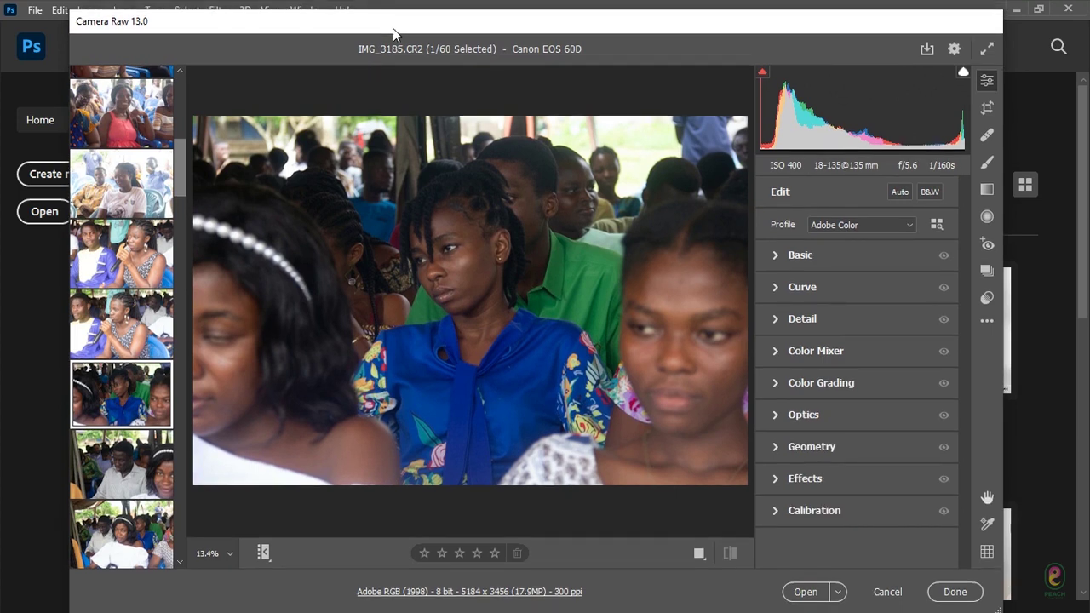
drag(393, 29, 393, 22)
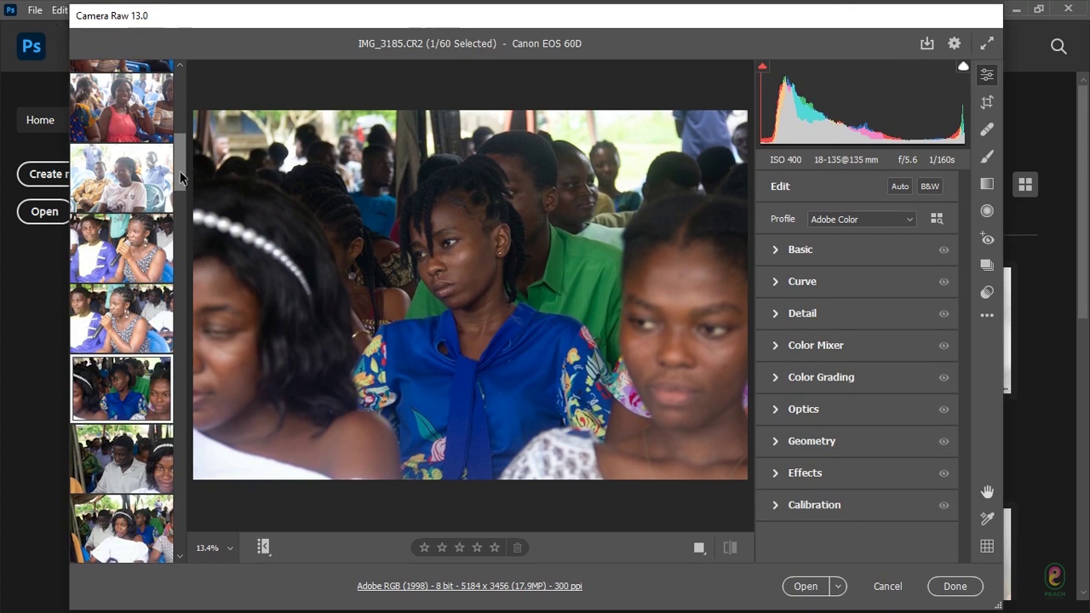
mouse_move(181, 175)
mouse_down()
mouse_move(180, 149)
mouse_move(179, 173)
mouse_up()
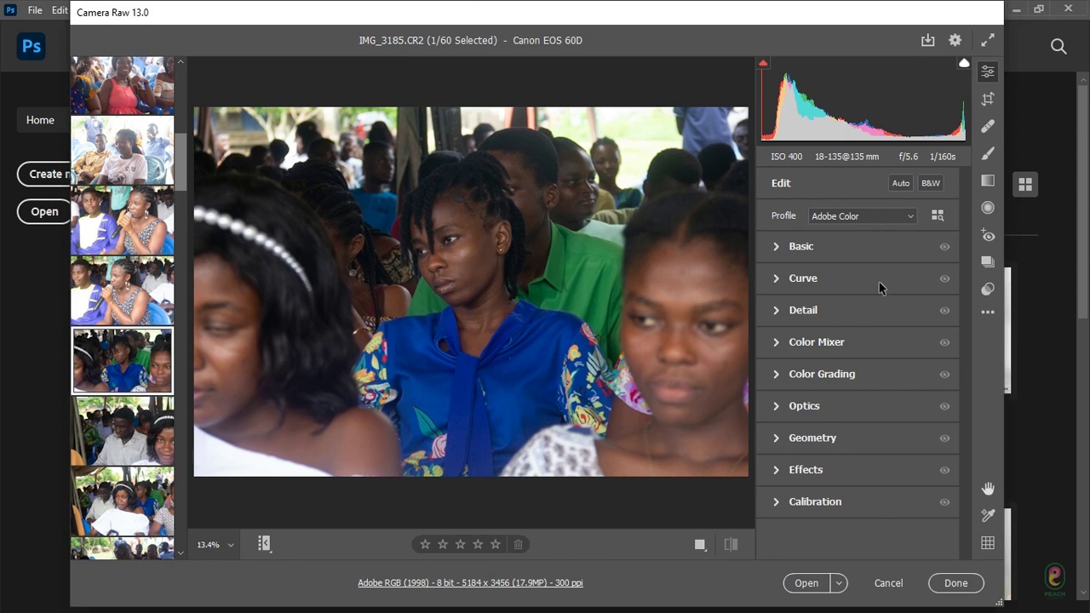
Step: Review the Basic adjustments and the available profiles for IMG_3185.CR2, keeping Adobe Color
click(779, 247)
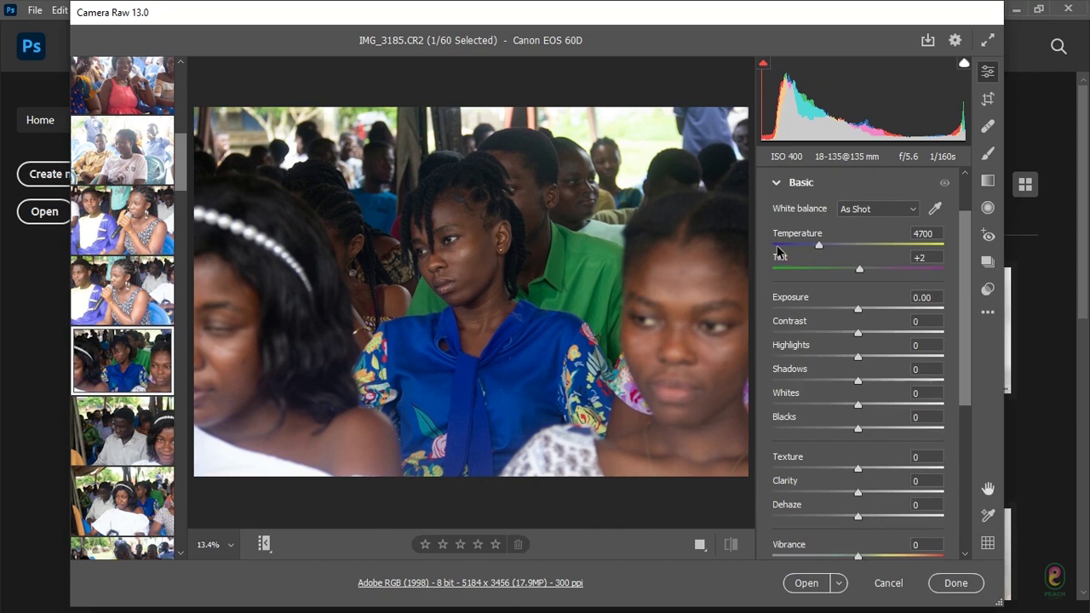
click(776, 184)
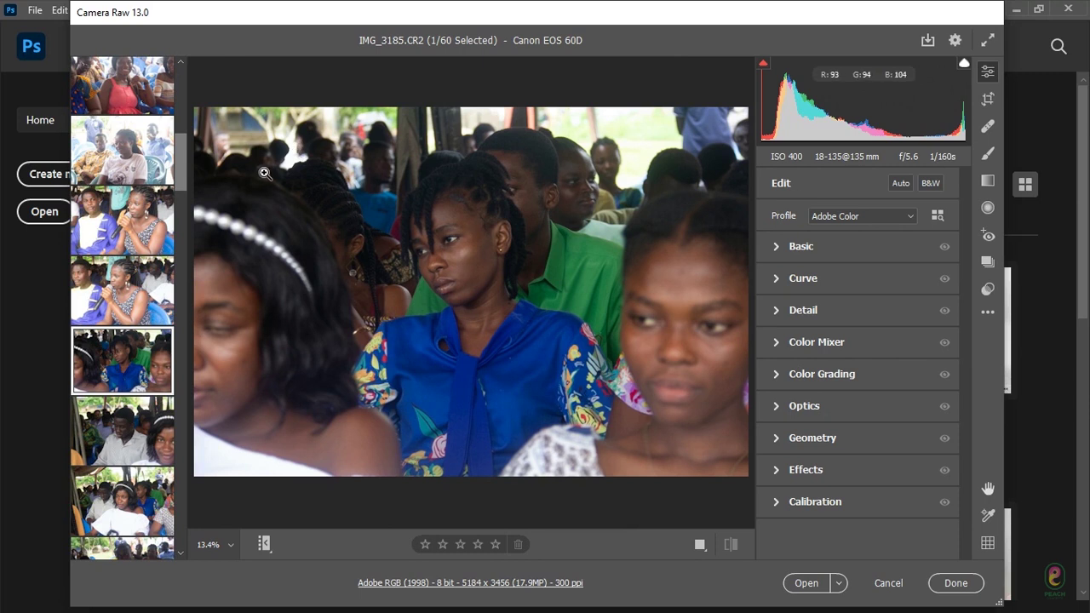
drag(183, 180, 183, 187)
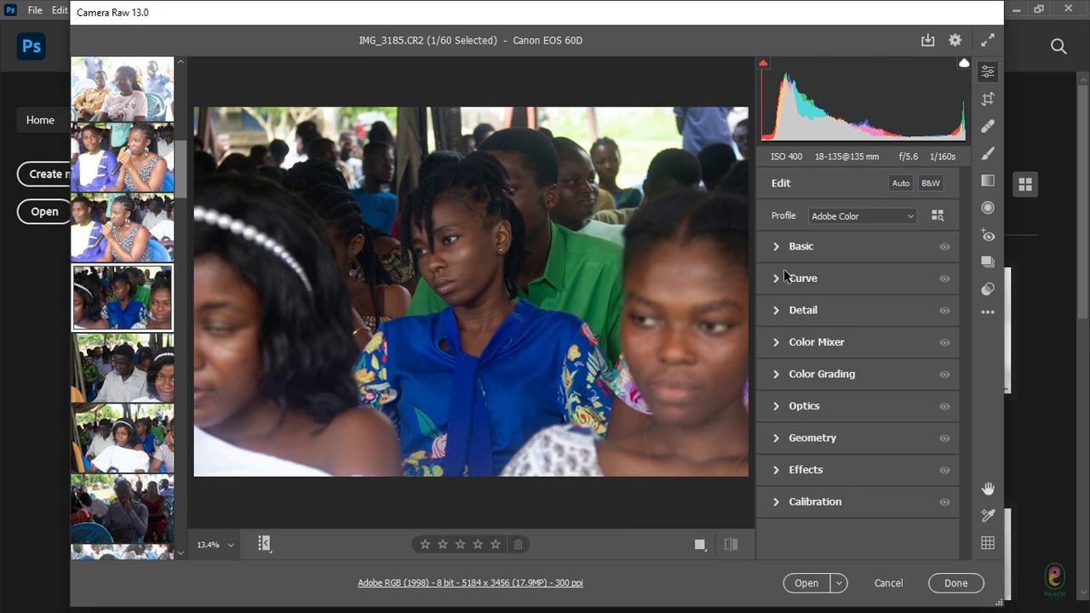
click(862, 218)
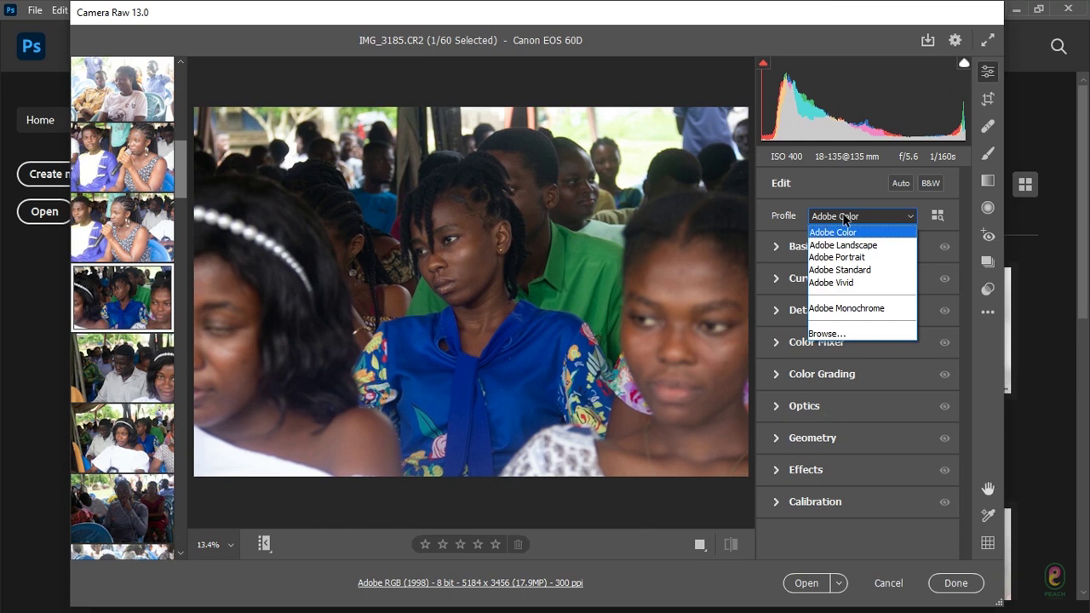
click(833, 232)
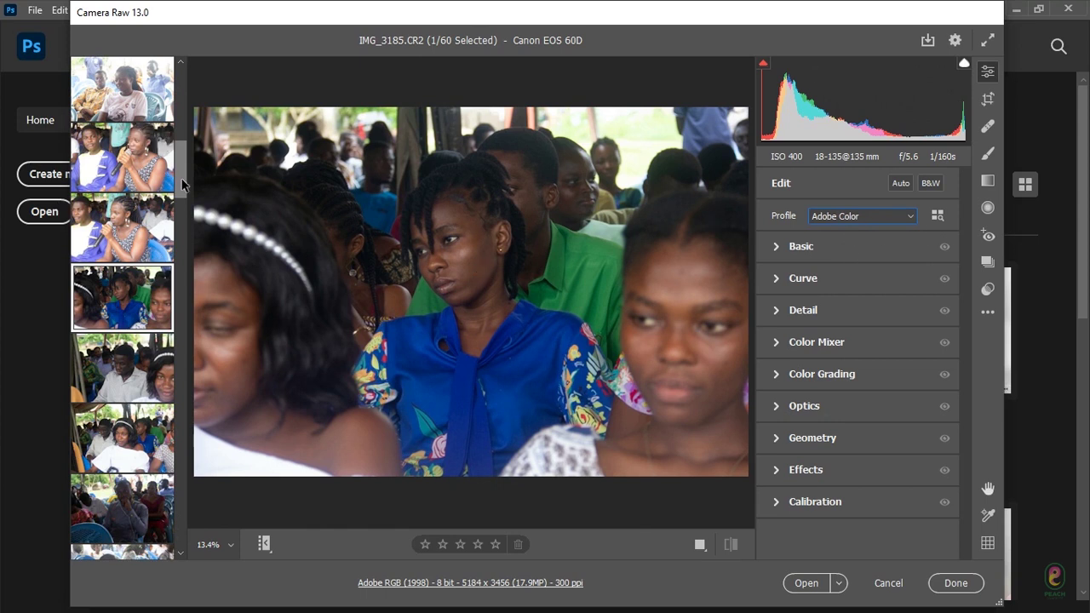
Step: Open the outdoor photo IMG_3203.CR2 of the man in the light blue shirt from the filmstrip
scroll(179, 177, up, 2)
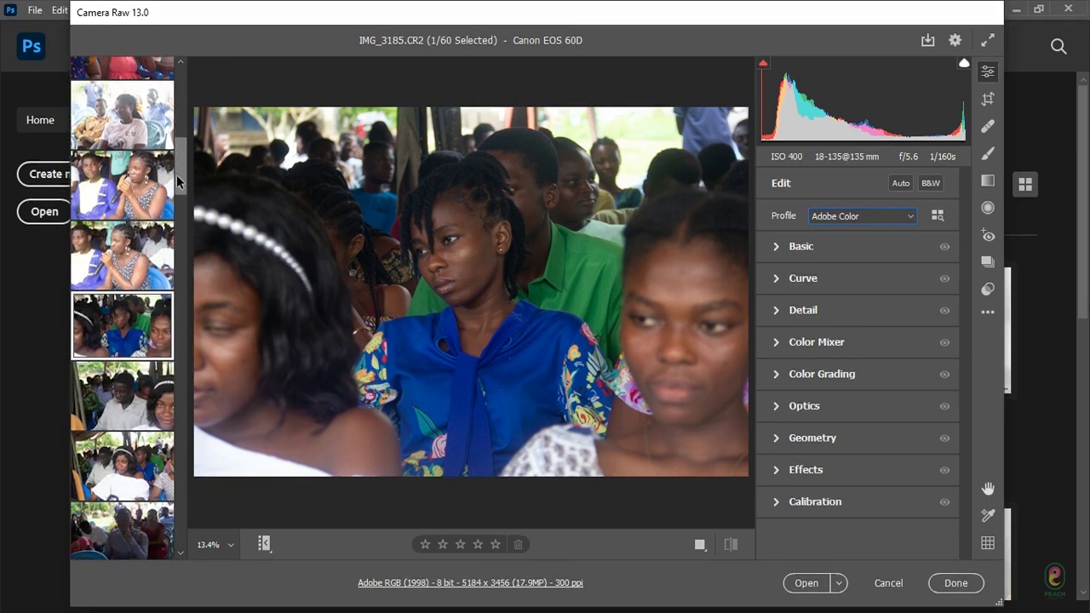
scroll(176, 175, down, 4)
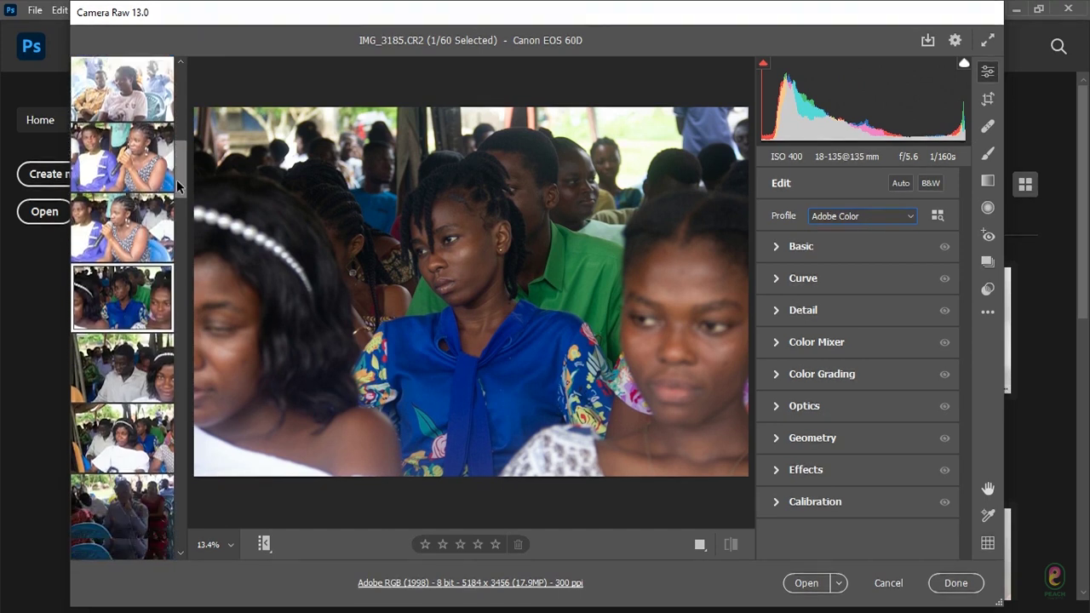
drag(181, 175, 179, 290)
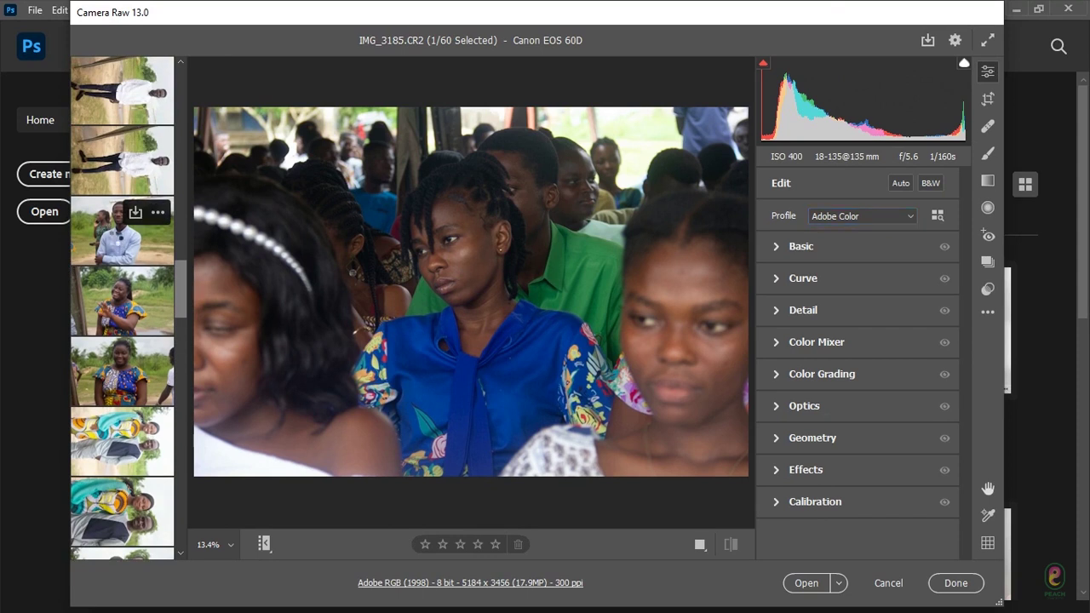
click(115, 241)
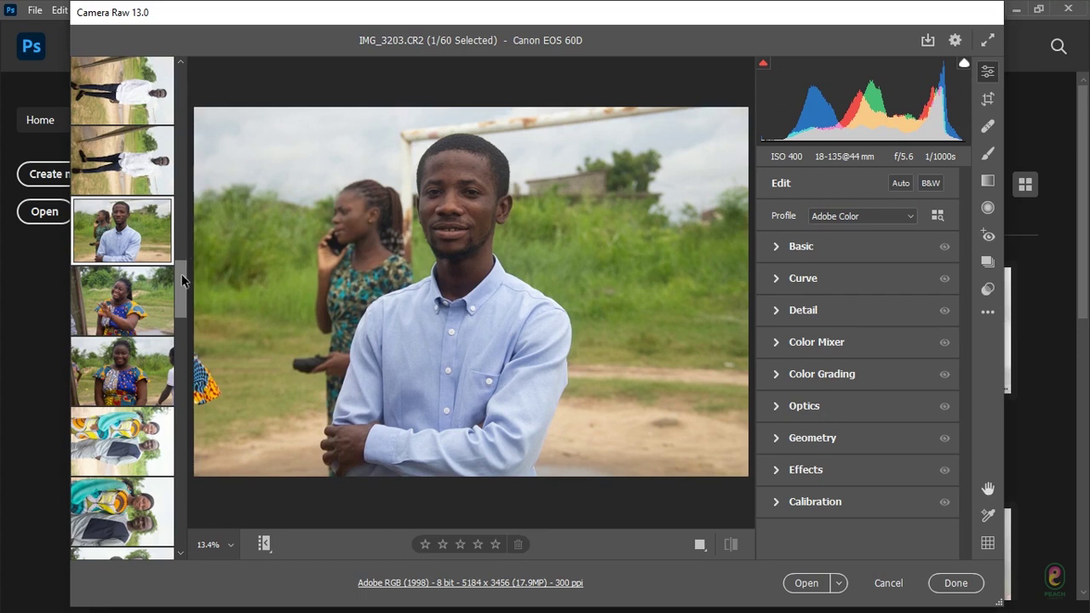
scroll(180, 269, up, 1)
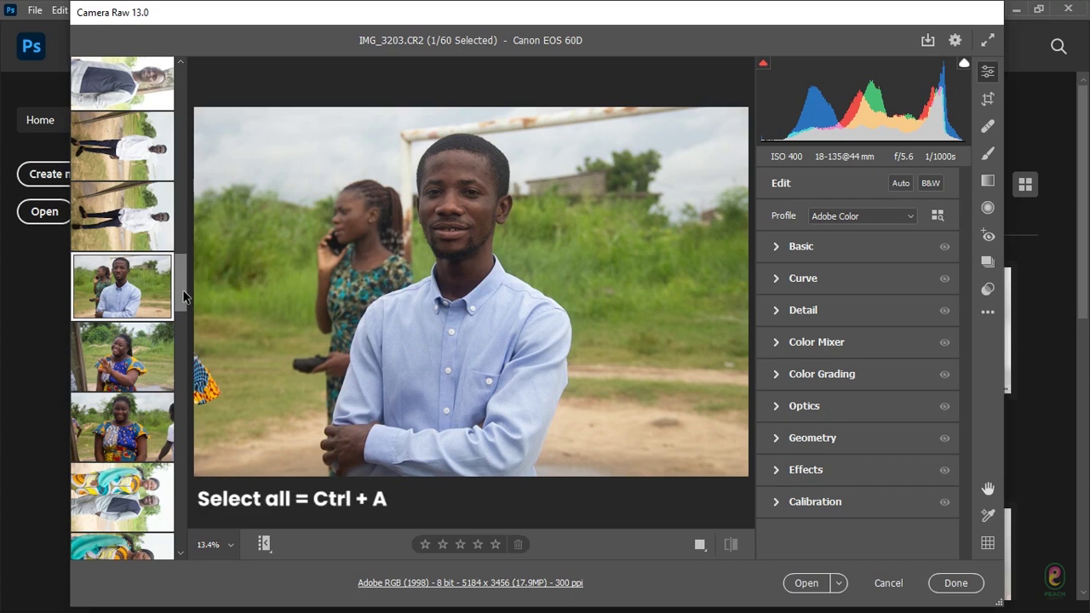
Step: Select all the loaded photos and set their profile to Adobe Landscape
key(ctrl+a)
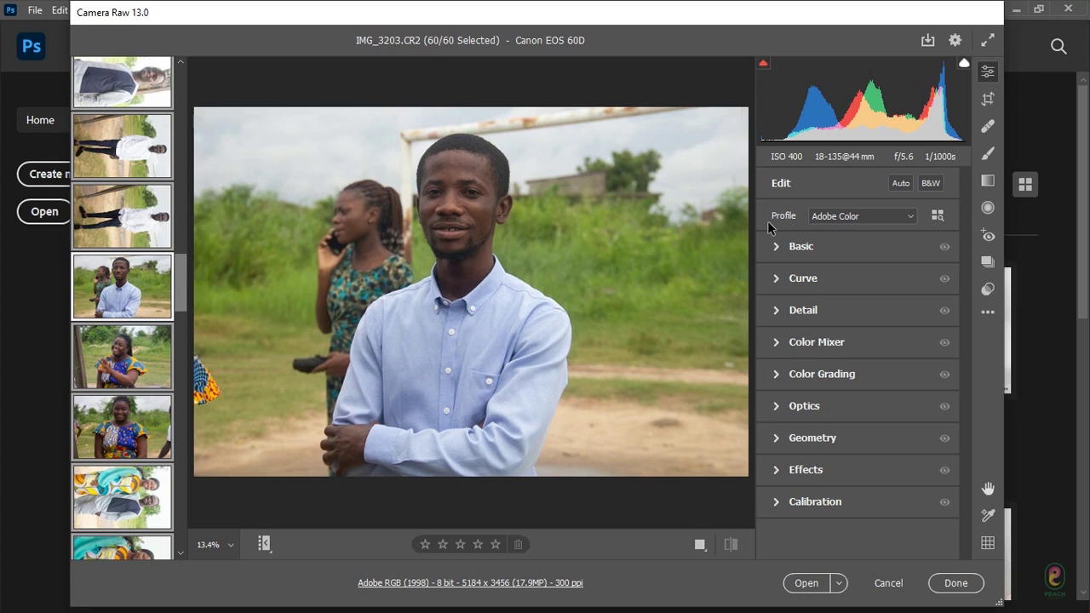
click(838, 215)
click(837, 216)
click(837, 215)
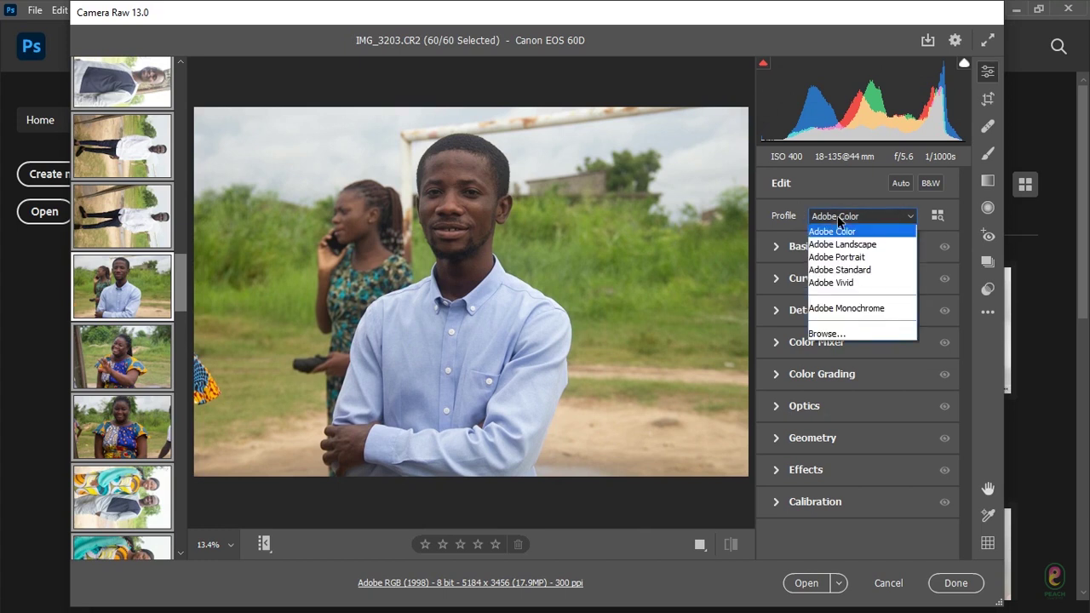
click(843, 245)
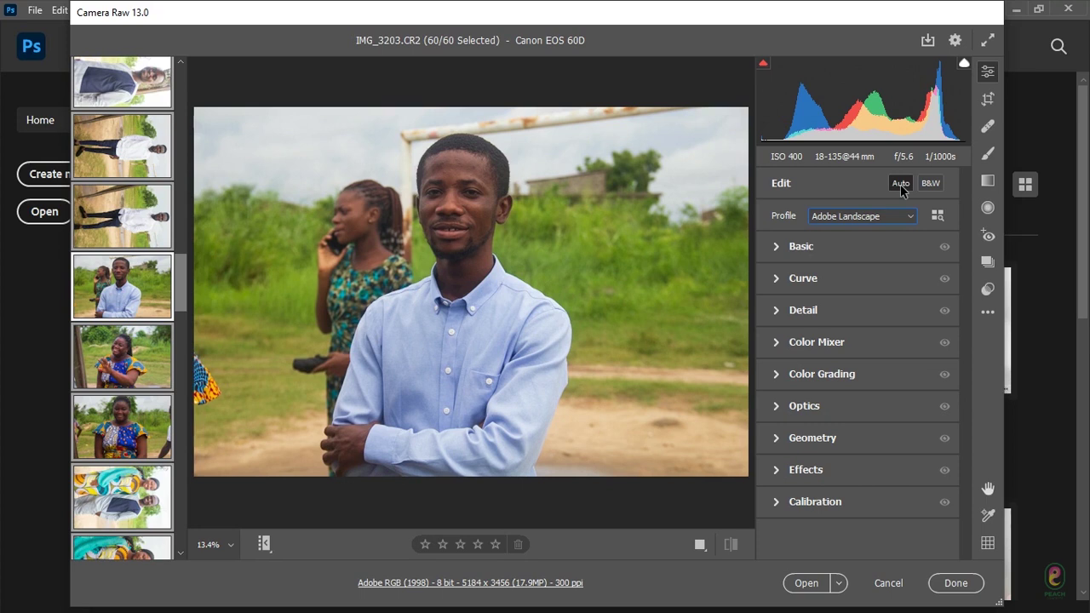
Step: Examine the Basic adjustment settings for the selected photos and collapse them again
click(775, 247)
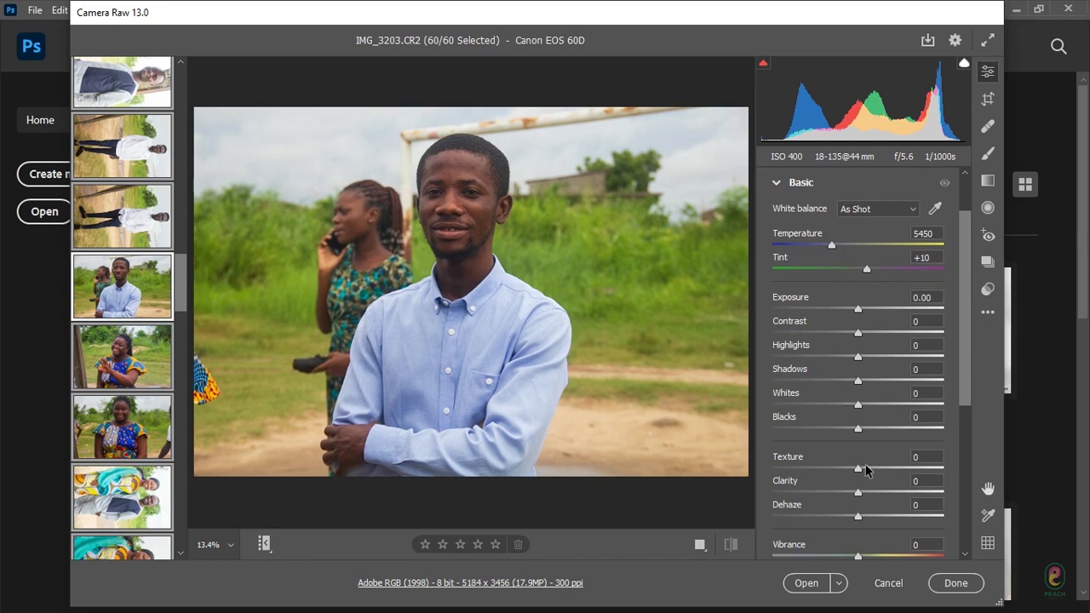
click(777, 184)
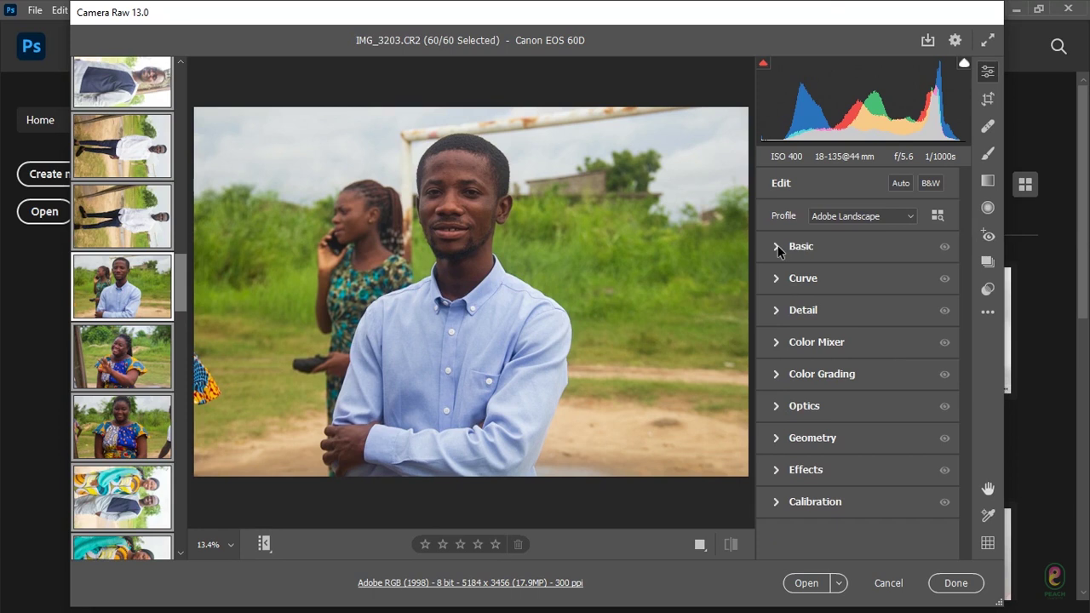
click(778, 247)
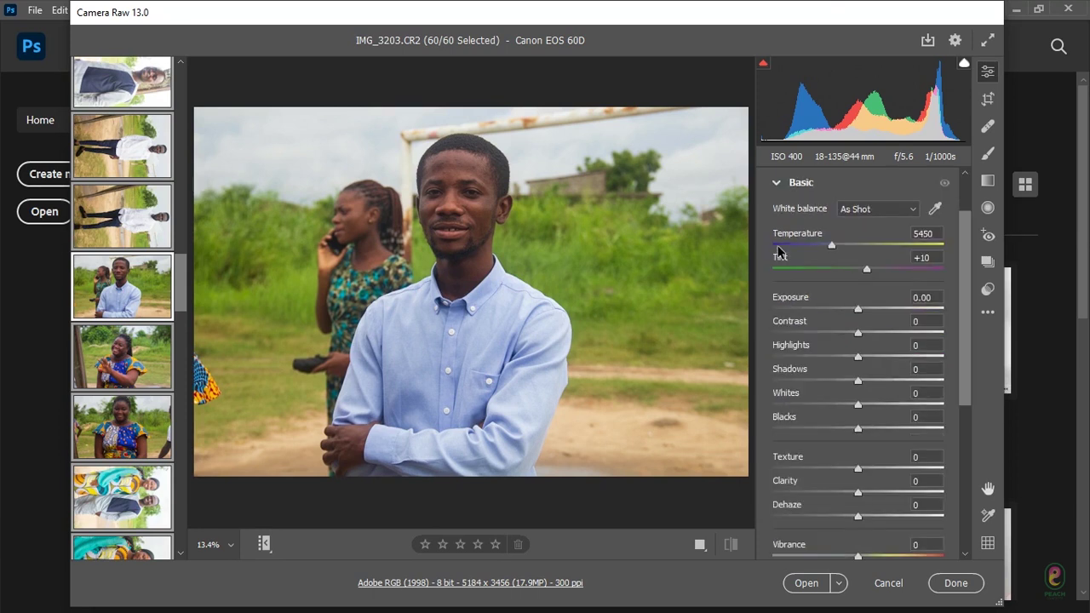
click(778, 184)
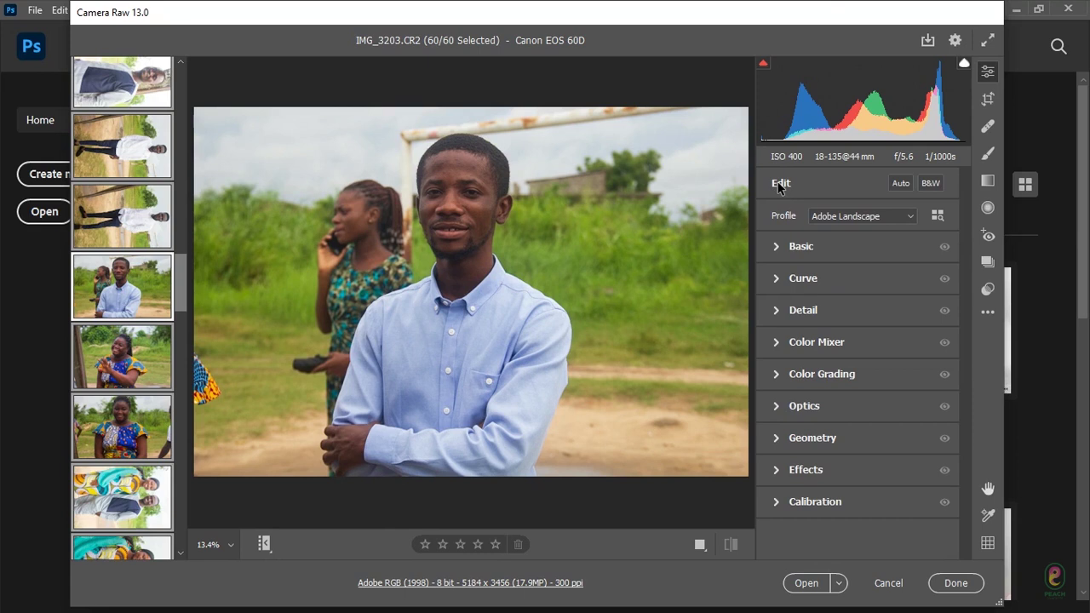
Step: Apply the Auto adjustment to all selected photos, keeping the filmstrip shown
click(905, 187)
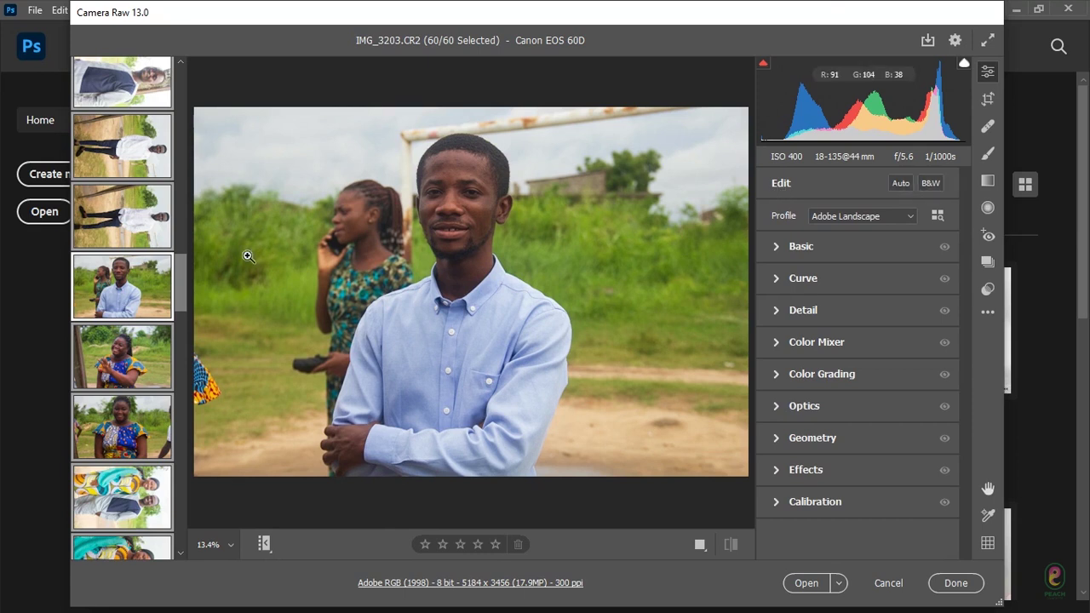
click(903, 185)
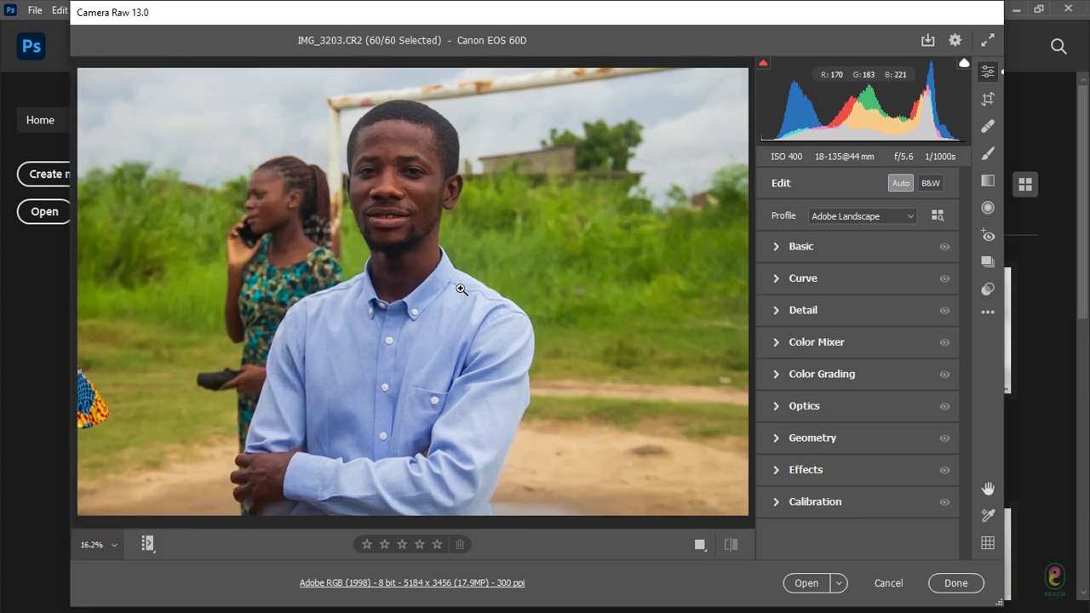
key(slash)
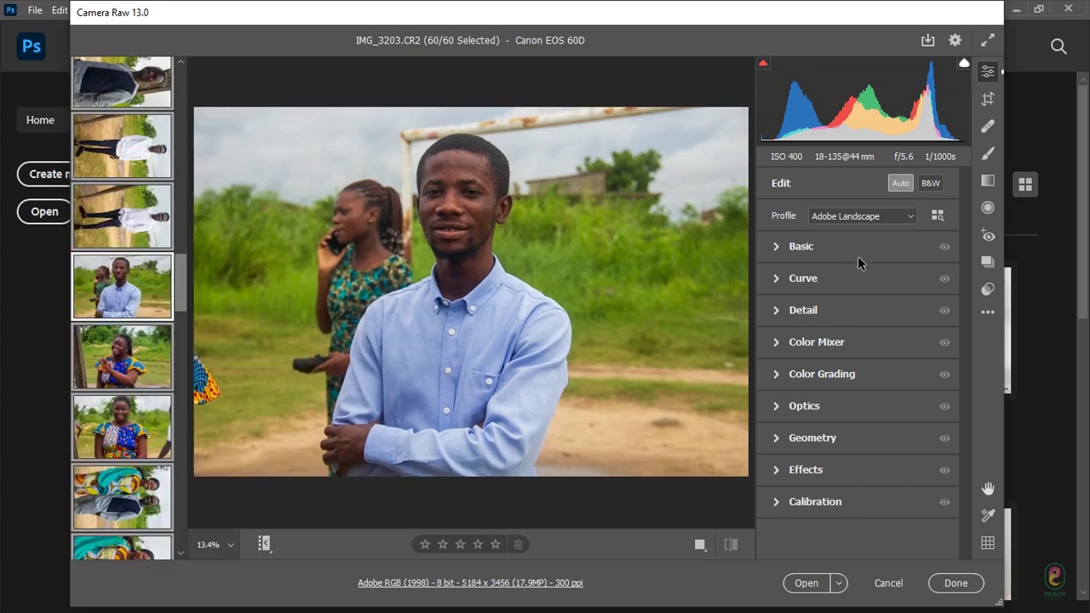
Step: Compare the before and after versions side by side and stacked, and return to the single view
click(699, 546)
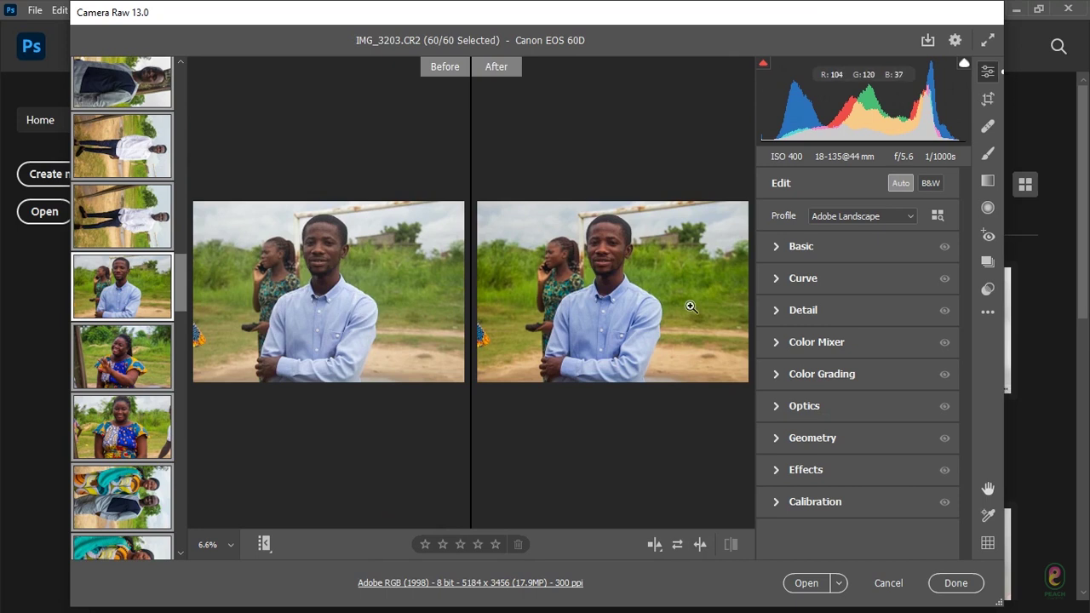
click(653, 546)
click(653, 546)
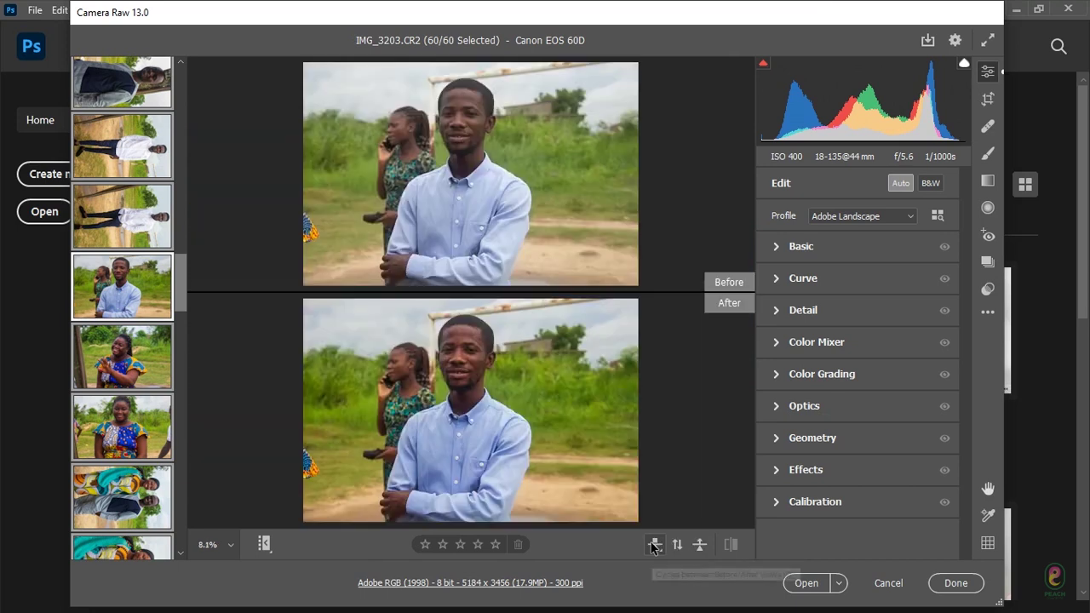
click(653, 546)
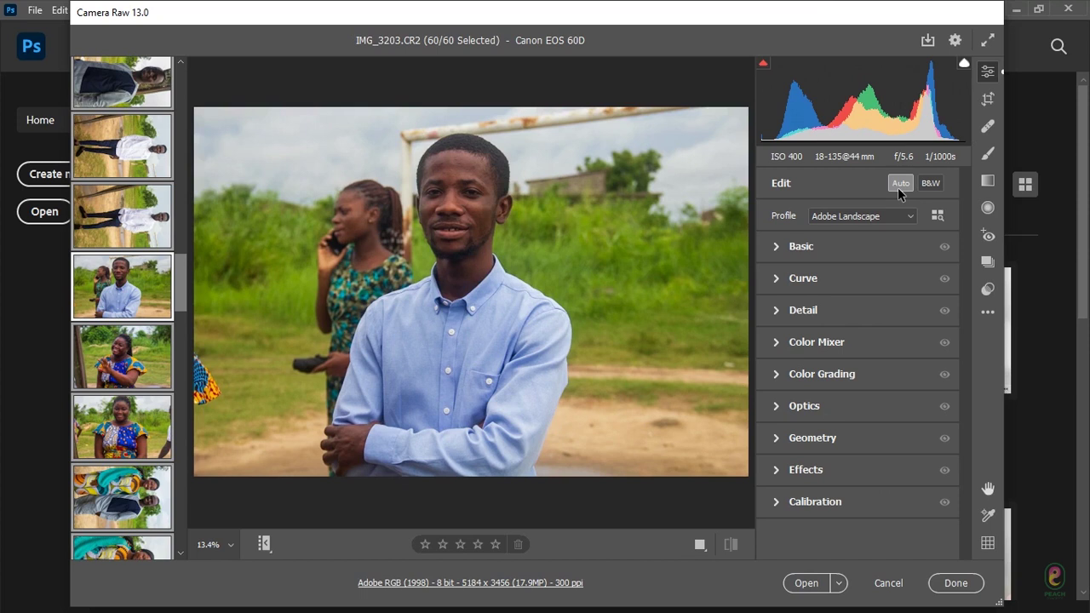
click(897, 185)
scroll(180, 297, down, 1)
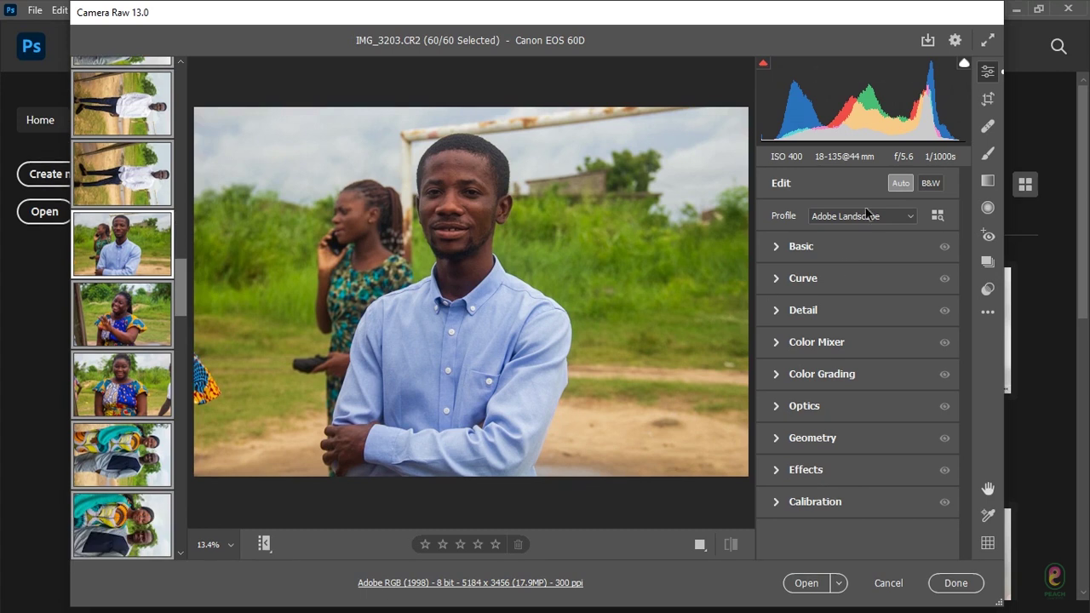
click(899, 184)
Step: In the Color Mixer, set the saturation of Blues to +20 and Aquas to +12 for all selected photos
click(777, 343)
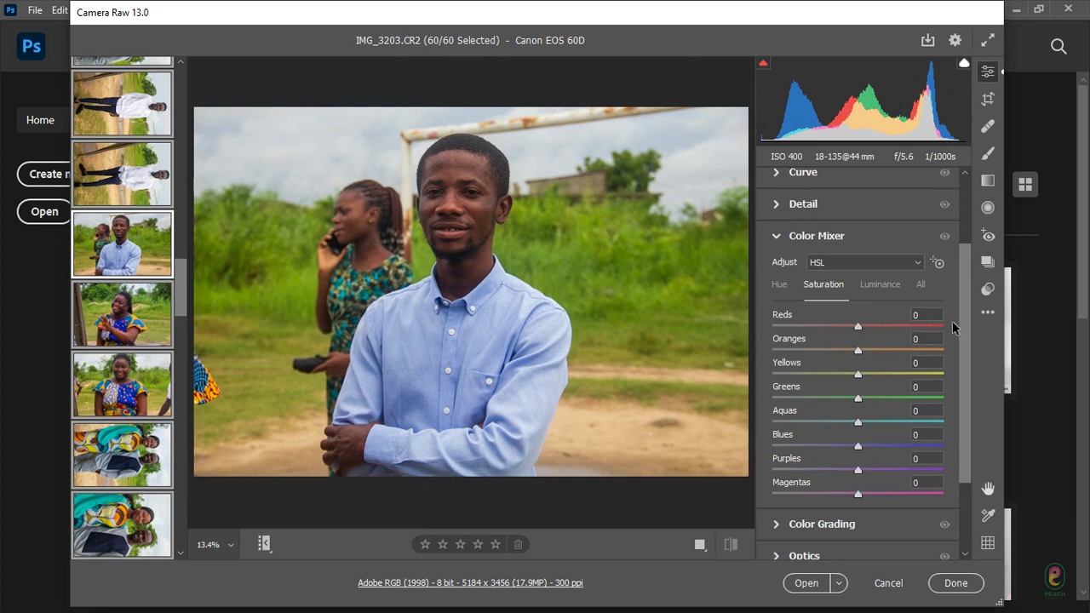
drag(962, 322, 963, 349)
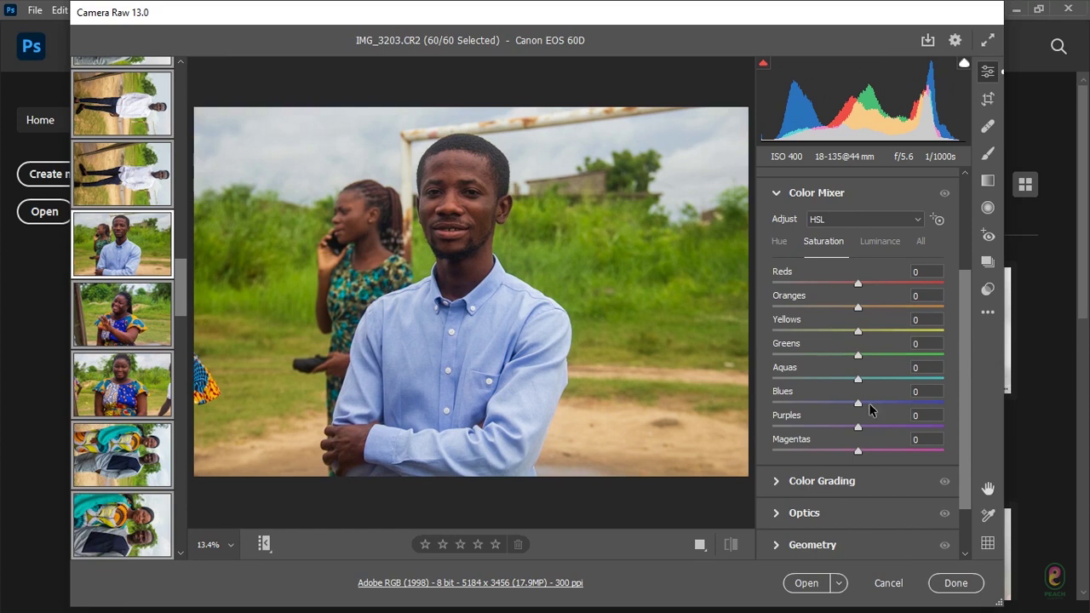
drag(858, 404, 875, 408)
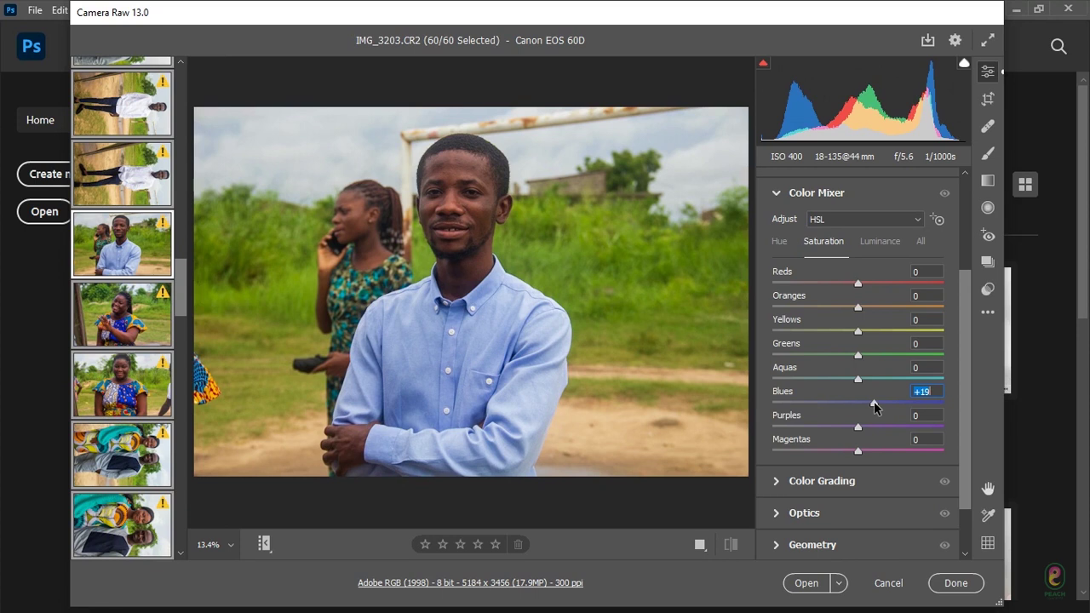
drag(875, 408, 876, 408)
drag(857, 377, 868, 383)
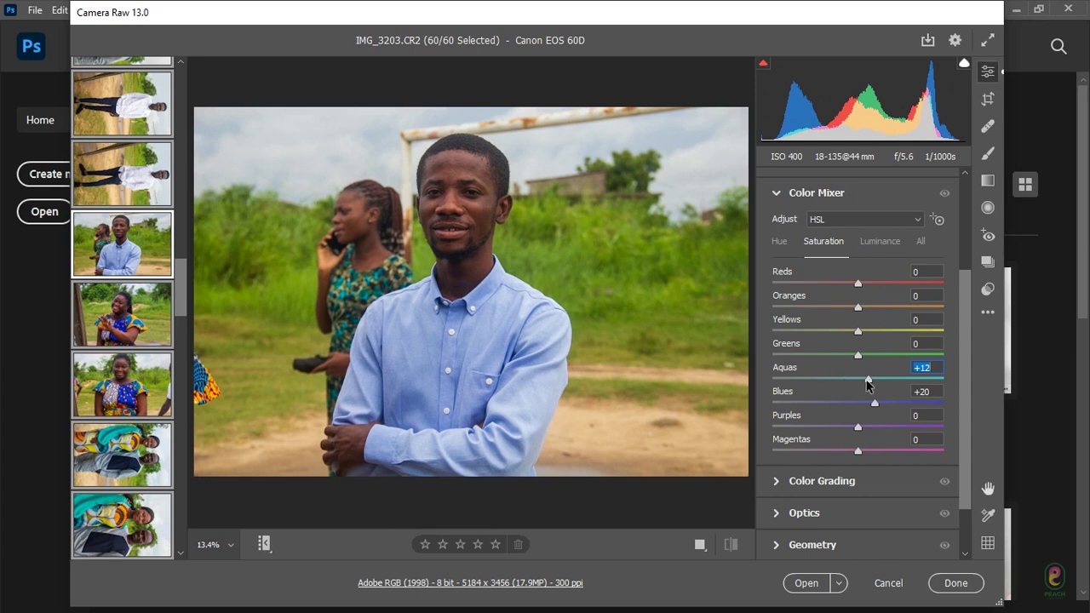
Step: In the Color Mixer, set the saturation of Aquas to +15, Greens to +12 and Yellows to -5 for all selected photos
drag(869, 379, 871, 379)
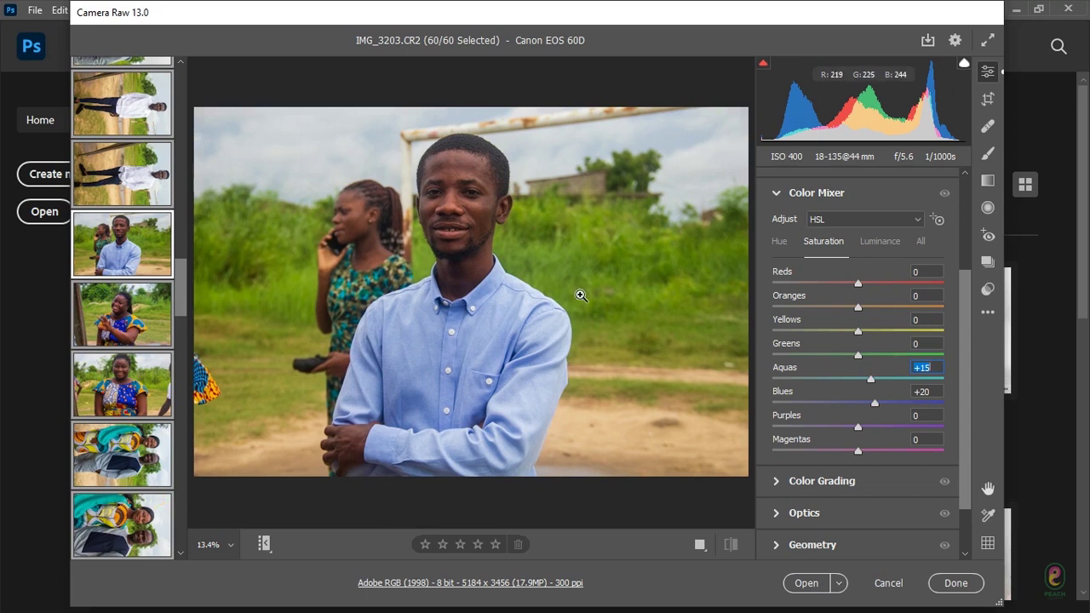
click(860, 356)
drag(861, 361, 865, 361)
drag(865, 355, 870, 361)
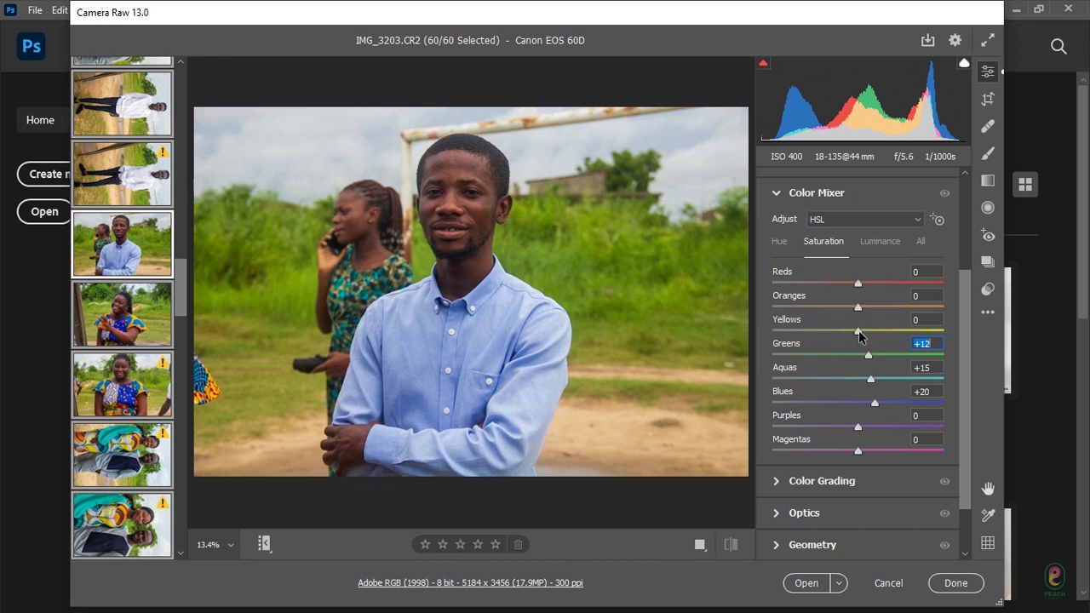
drag(859, 334, 855, 335)
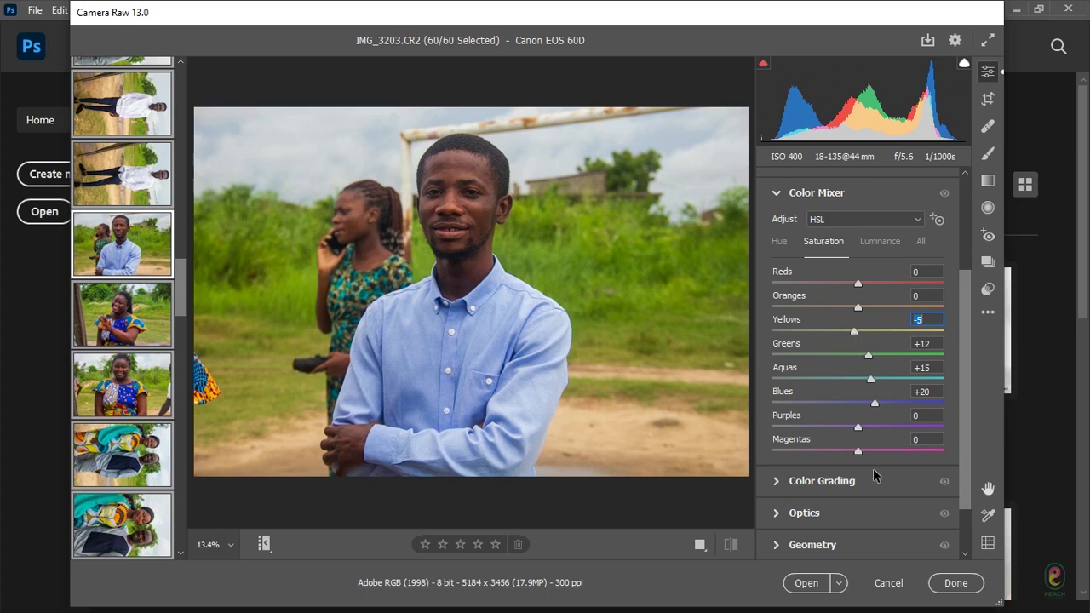
Step: Test the hue of Greens at both extremes, -100 and +100, and settle on +10
click(780, 243)
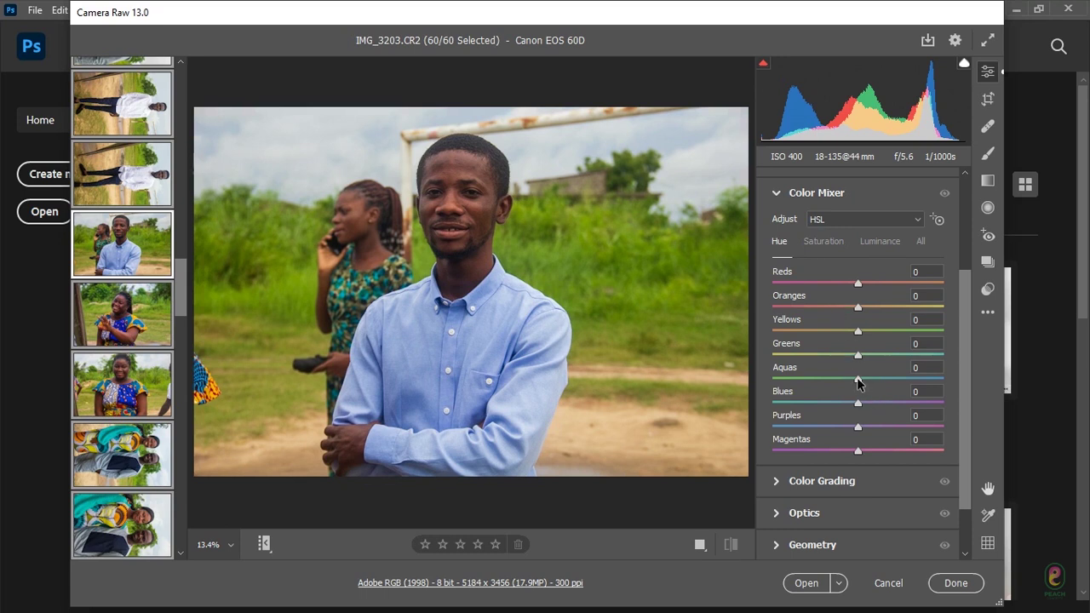
drag(856, 358, 866, 360)
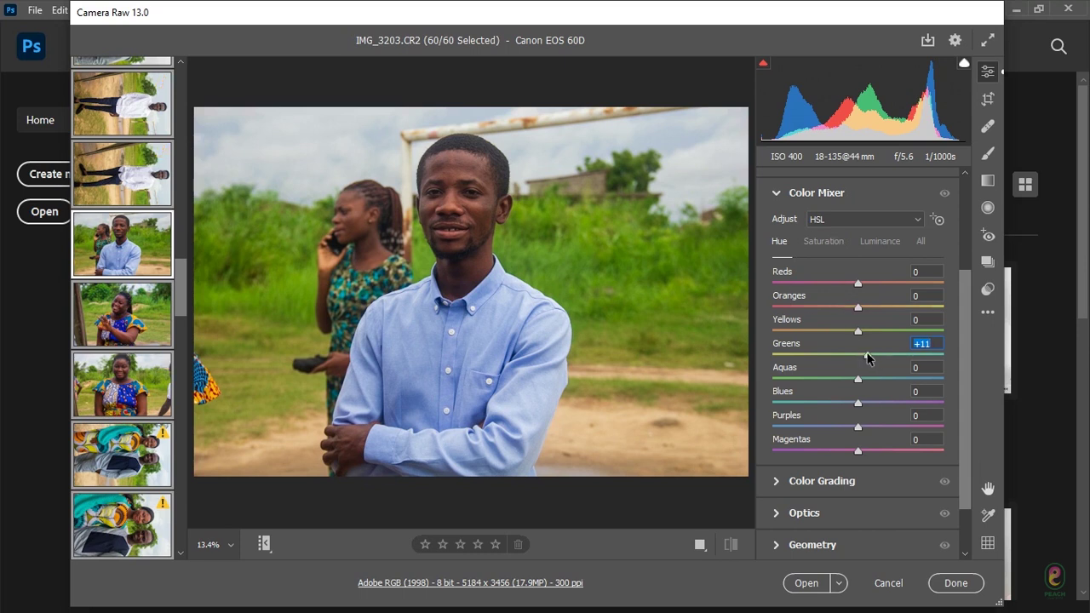
drag(868, 359, 708, 357)
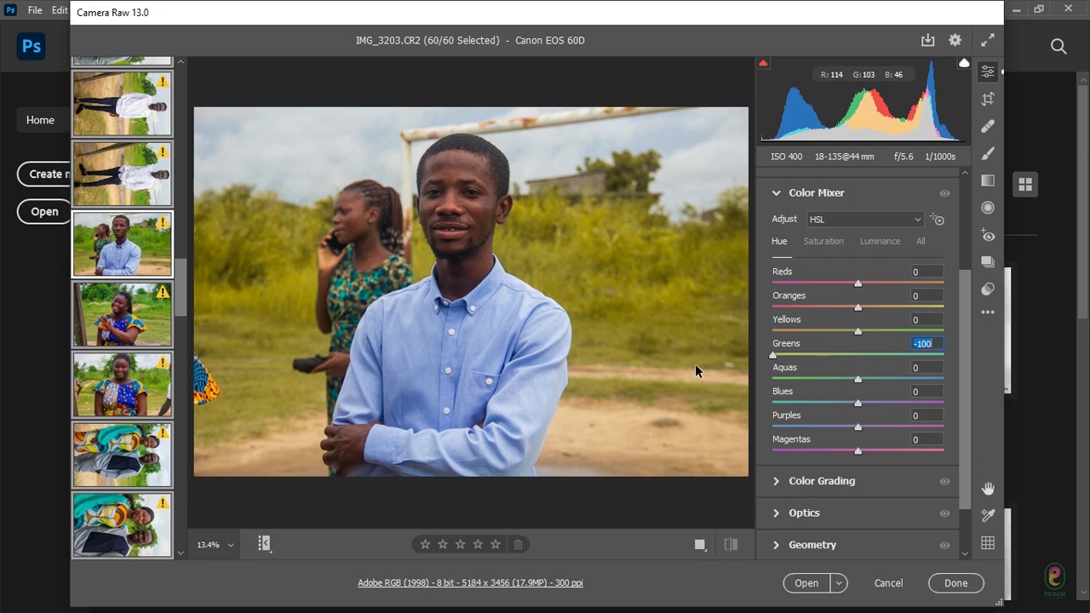
drag(864, 356, 958, 359)
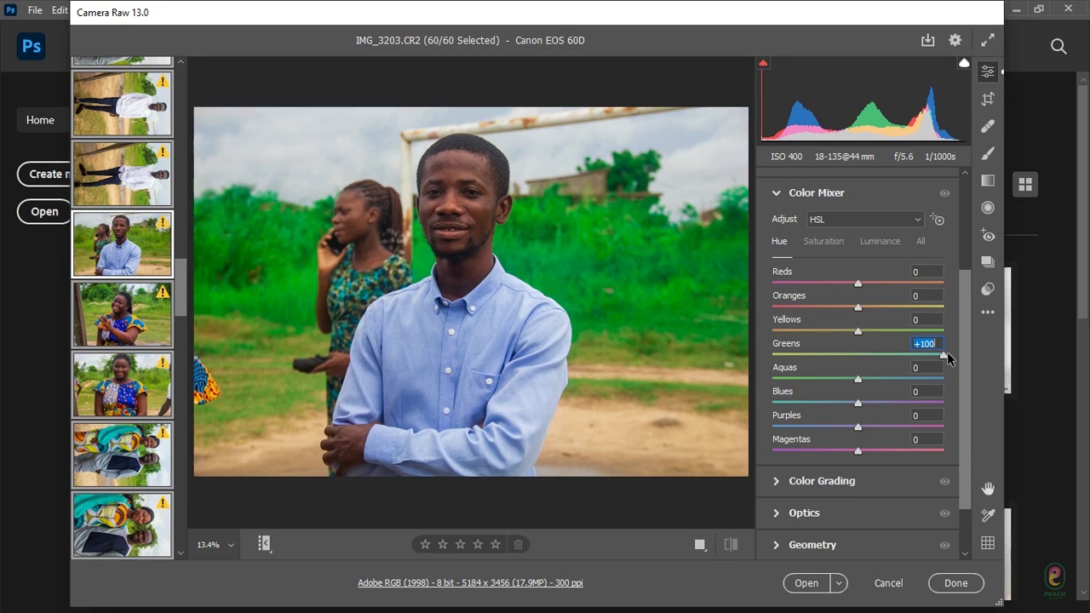
drag(948, 351, 866, 359)
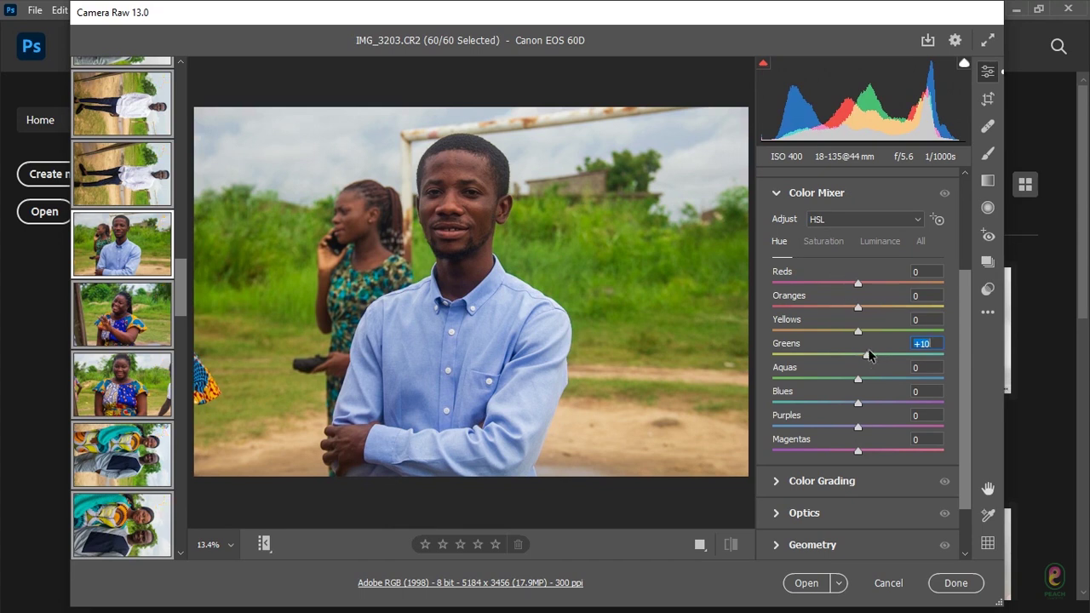
Step: Try the luminance of Blues at +100 and reset it to 0
click(843, 242)
click(871, 241)
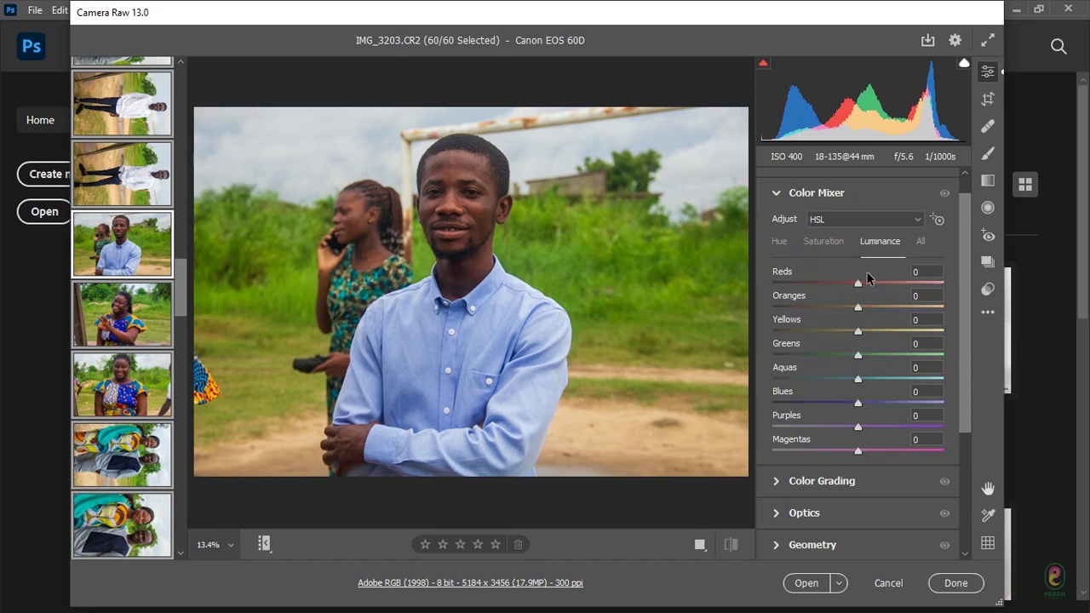
click(859, 383)
drag(859, 411, 978, 409)
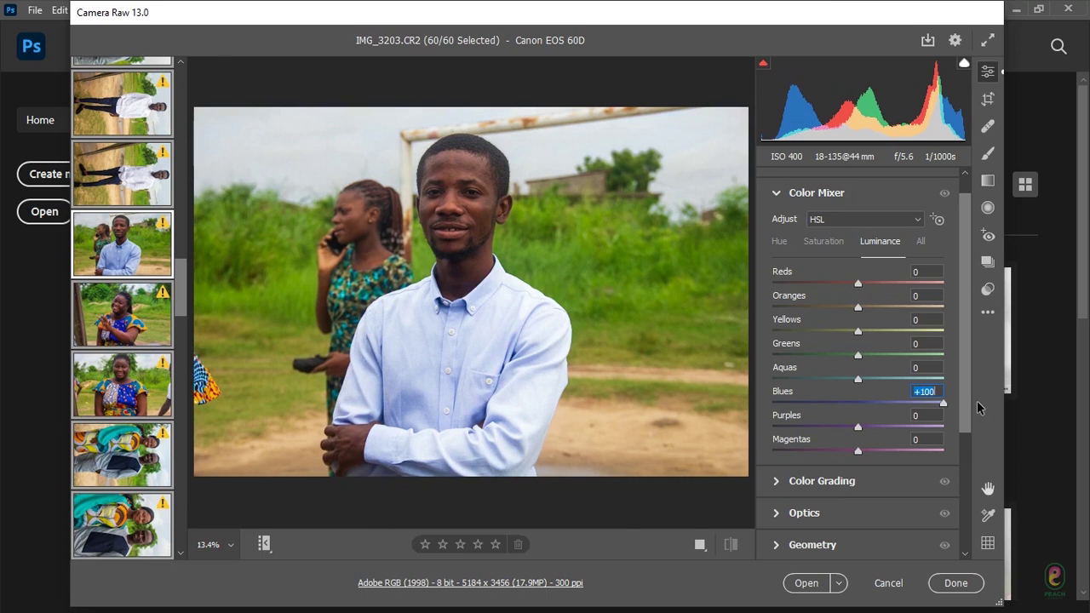
drag(978, 409, 858, 410)
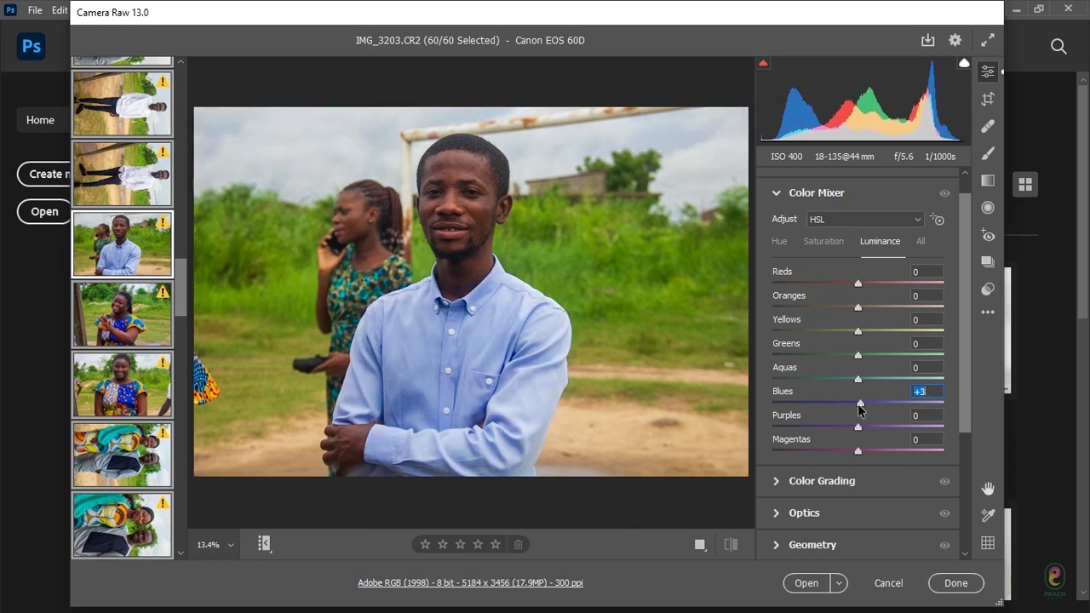
double_click(858, 408)
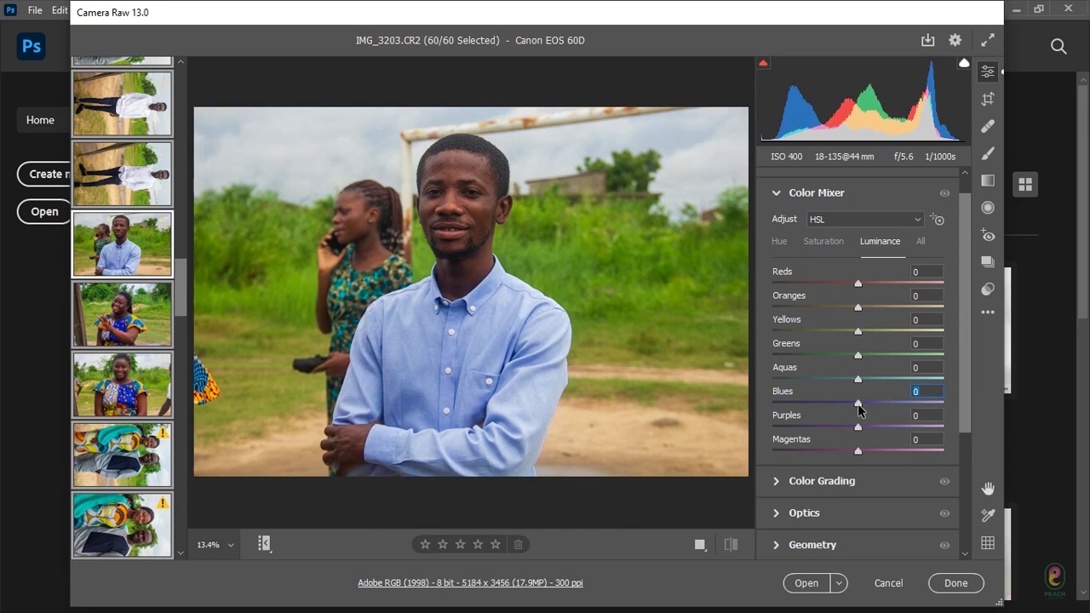
Step: Set the luminance of Aquas to -5 and collapse the Color Mixer settings
drag(858, 379, 855, 384)
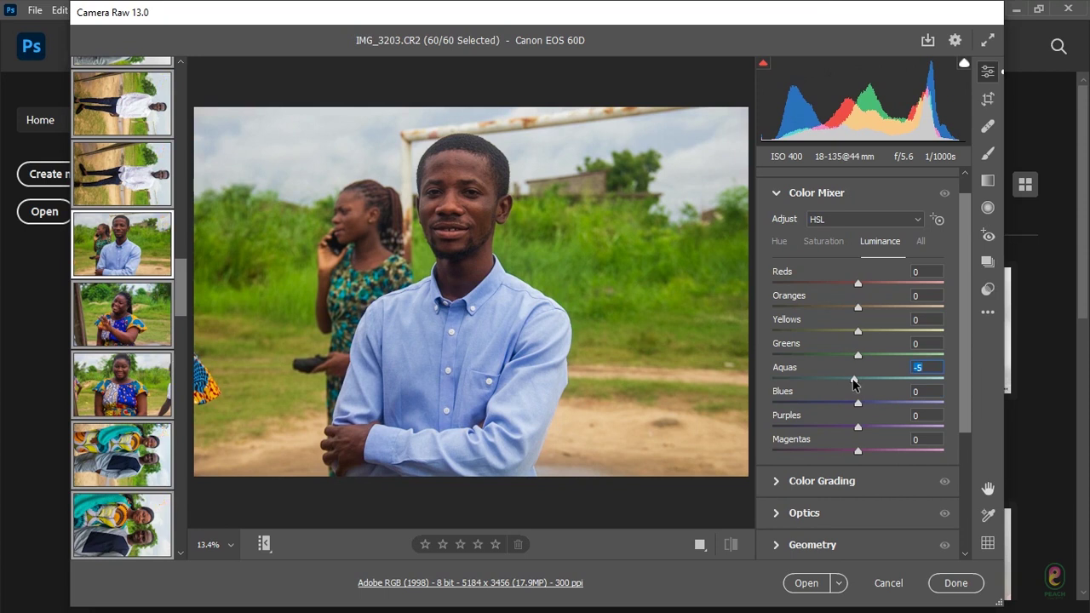
click(822, 248)
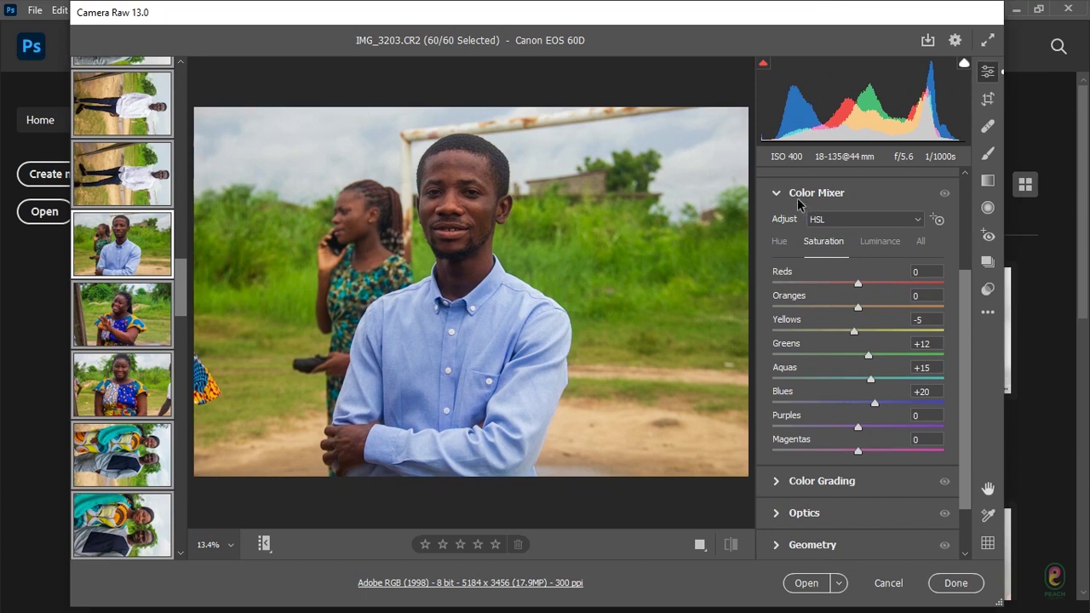
click(776, 193)
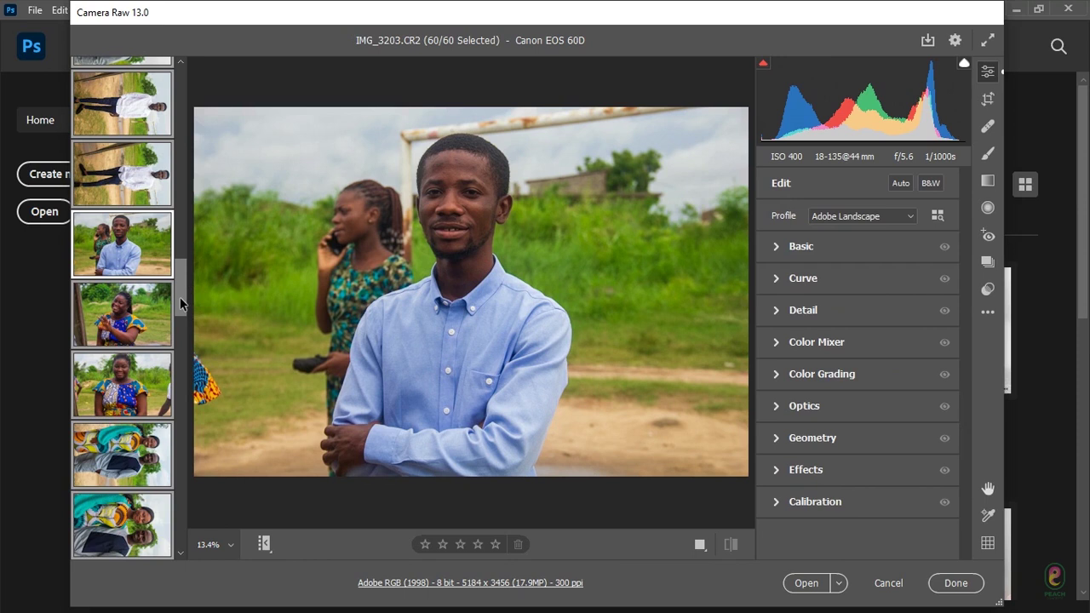
Step: Look over the edited thumbnails in the filmstrip and expand the Basic settings to examine the automatic tone values
drag(181, 302, 182, 297)
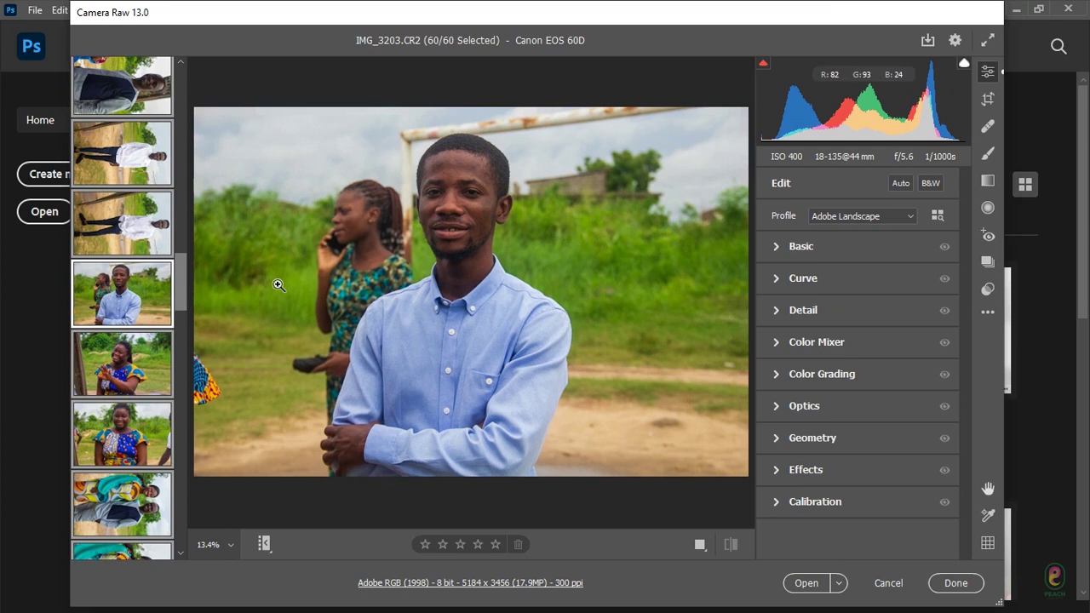
drag(184, 297, 185, 296)
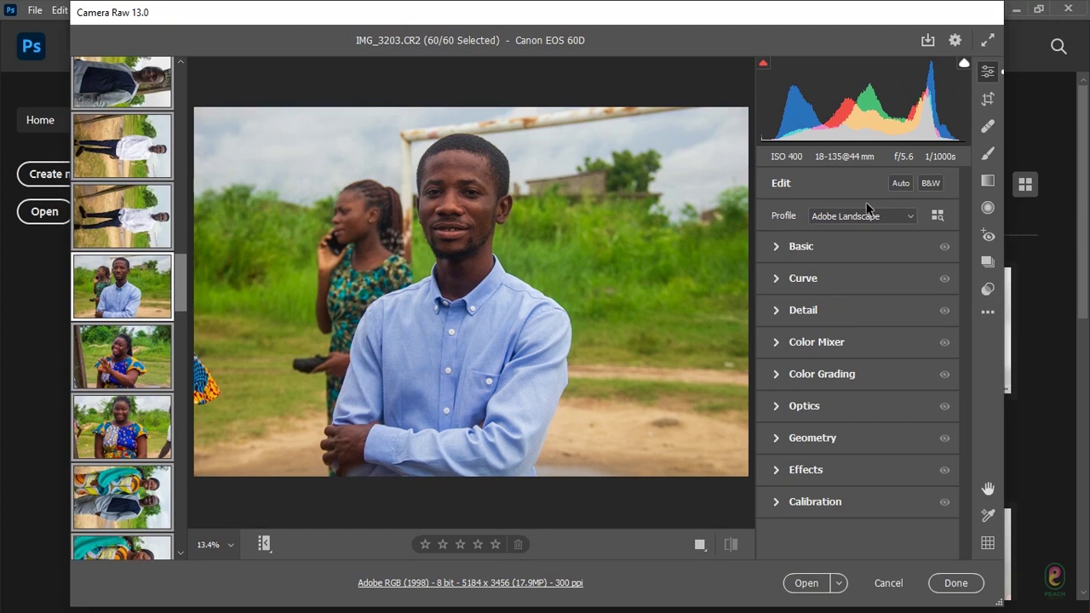
click(778, 247)
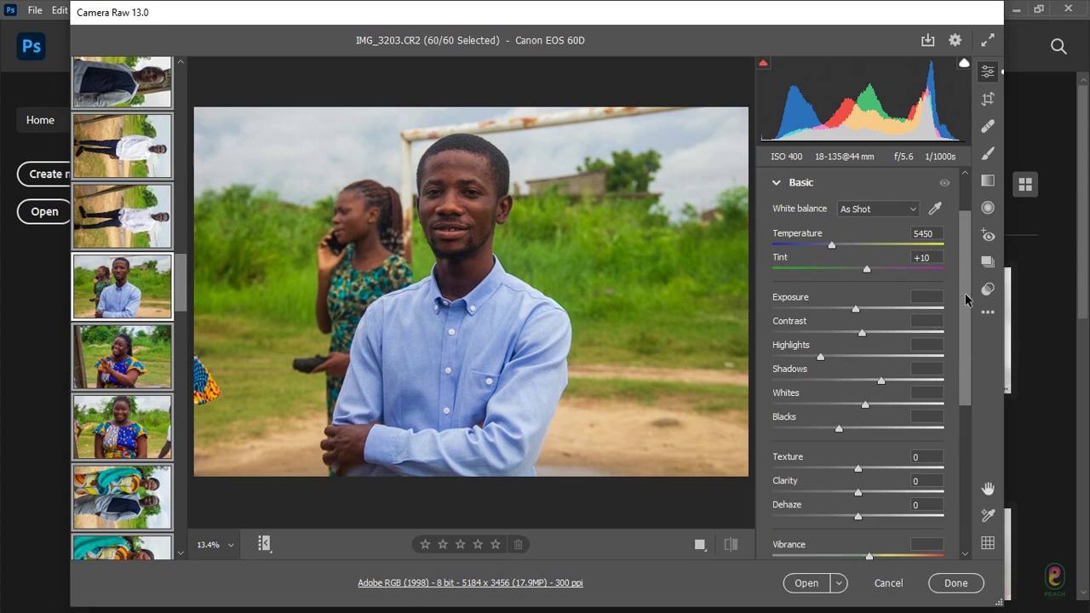
scroll(965, 293, down, 1)
scroll(965, 292, up, 2)
scroll(965, 285, up, 3)
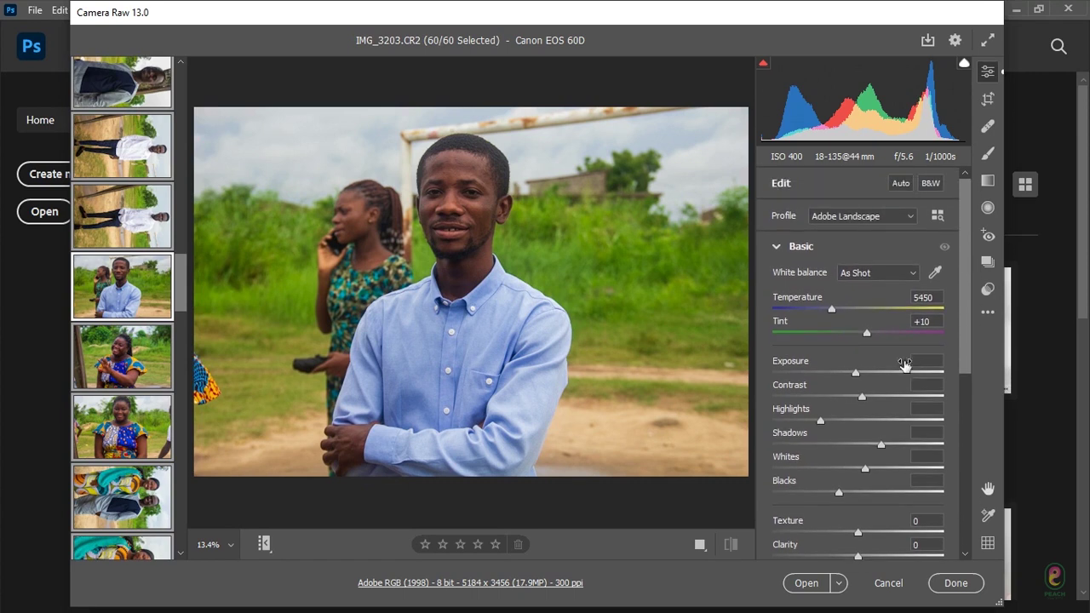
scroll(968, 312, down, 1)
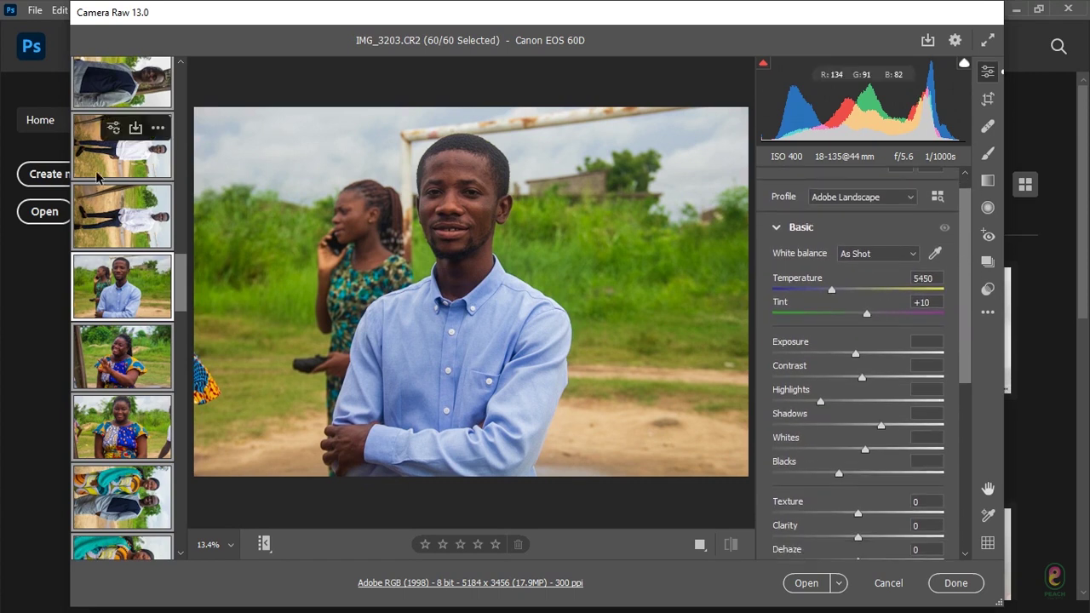
mouse_move(143, 411)
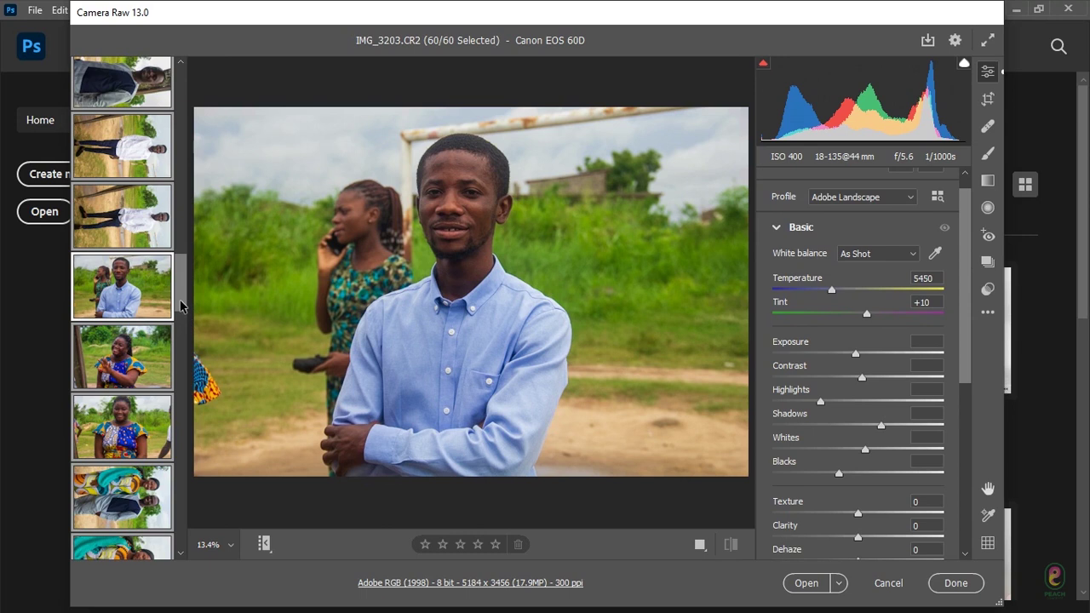
Step: In the Basic settings, set Clarity to +21 after testing its extremes, and set Dehaze to +14 for all selected photos
drag(963, 325, 964, 356)
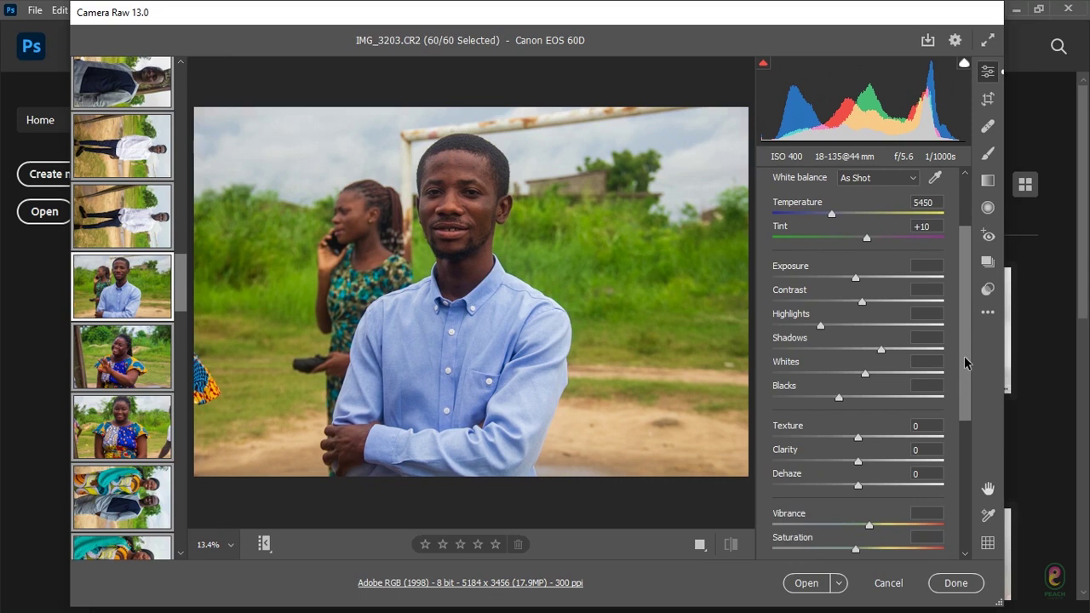
drag(964, 356, 965, 416)
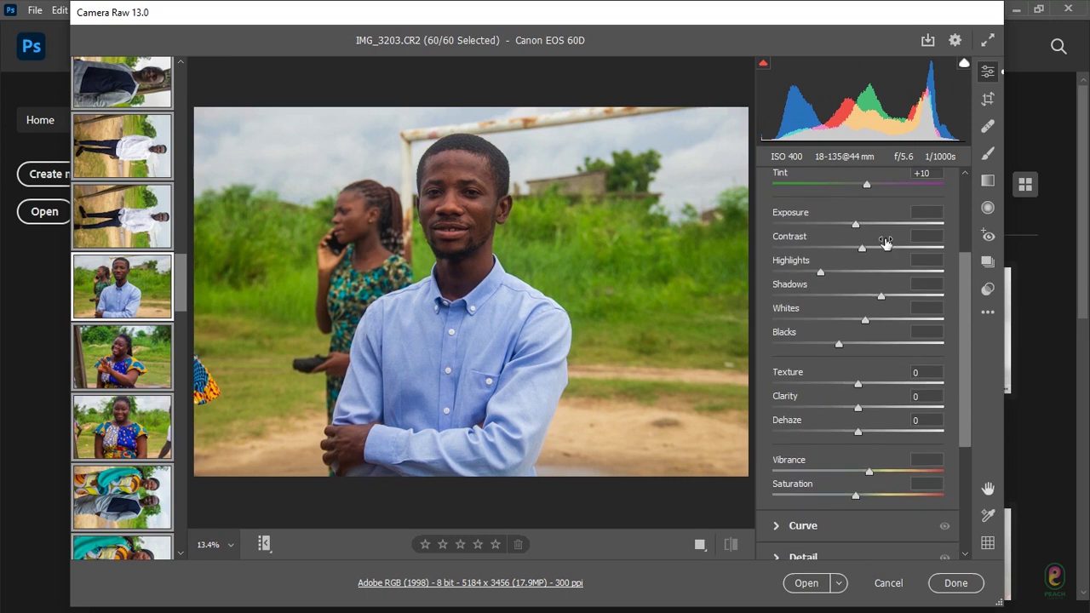
drag(962, 341, 964, 336)
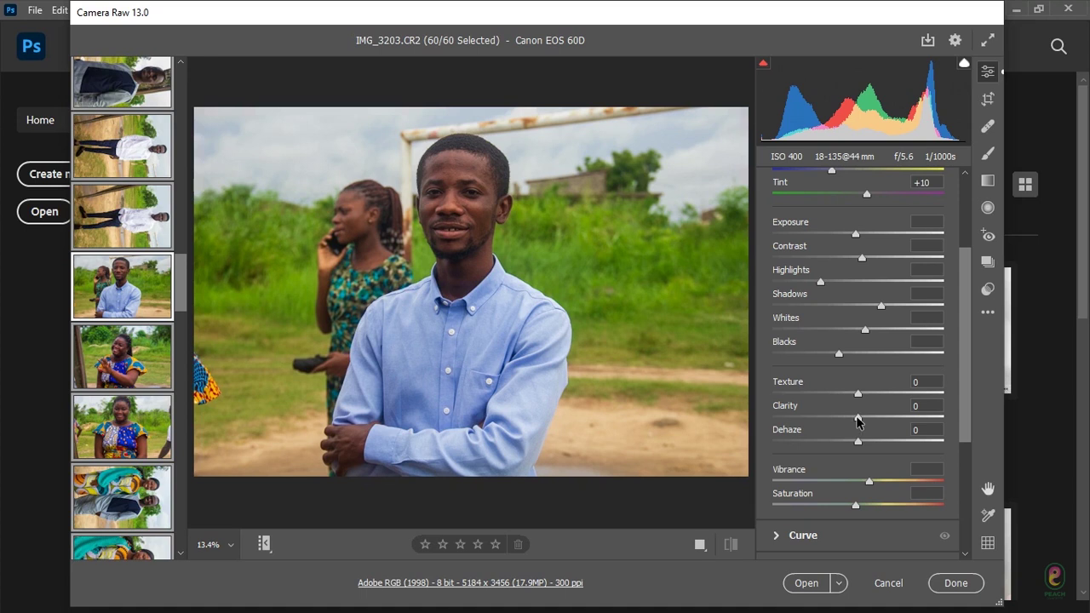
drag(858, 420, 726, 432)
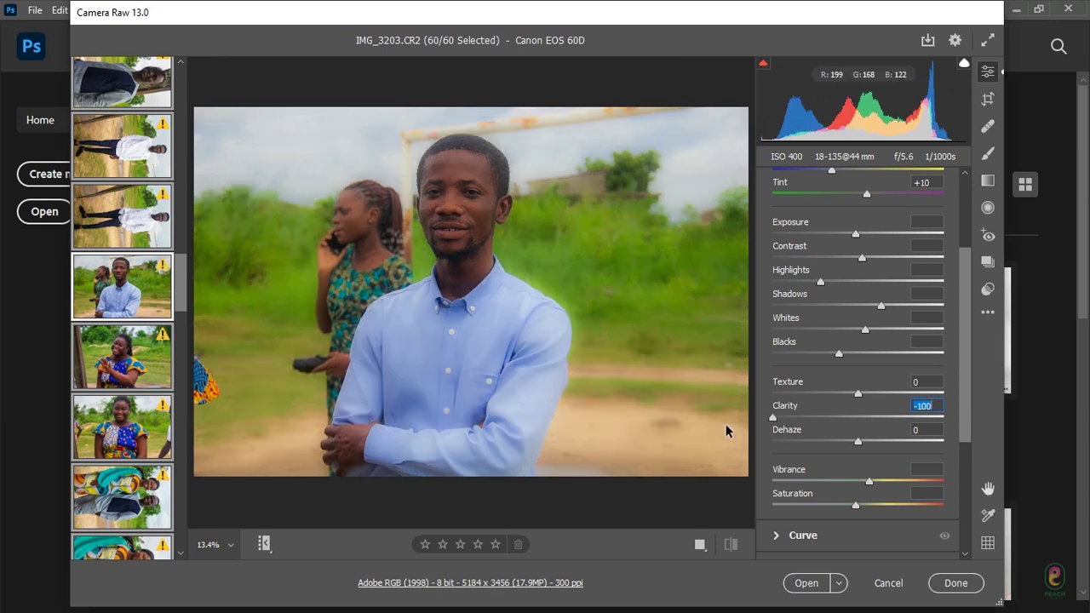
drag(726, 425, 984, 416)
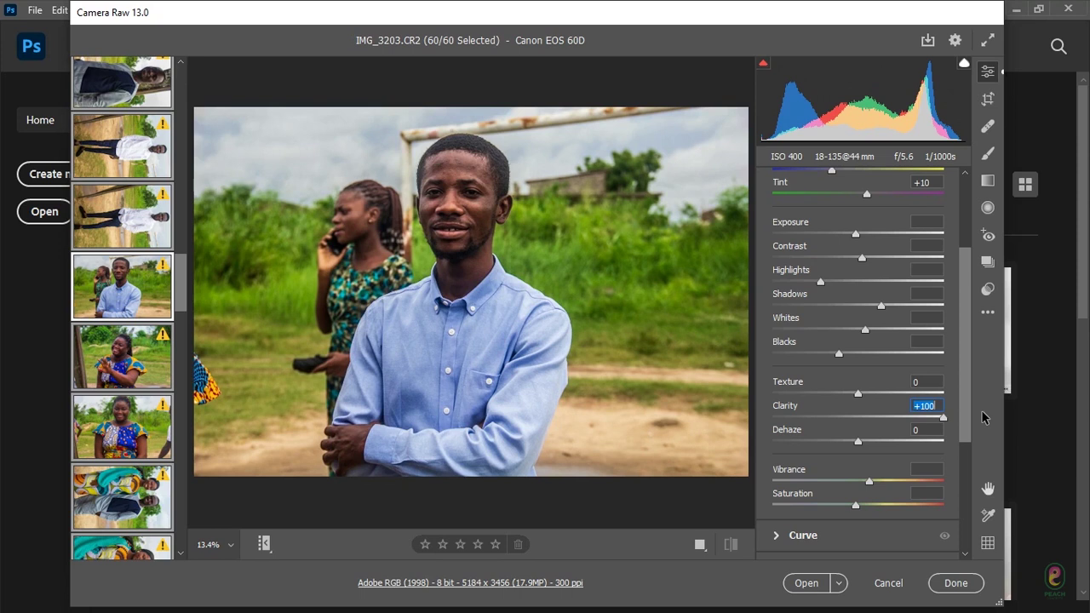
drag(983, 417, 875, 423)
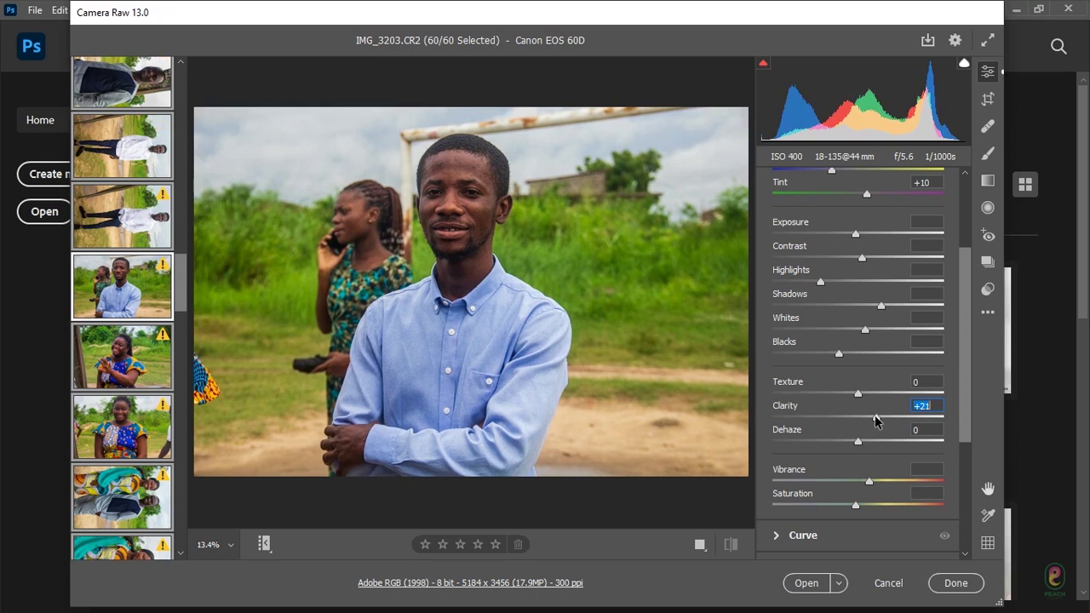
drag(858, 445, 870, 445)
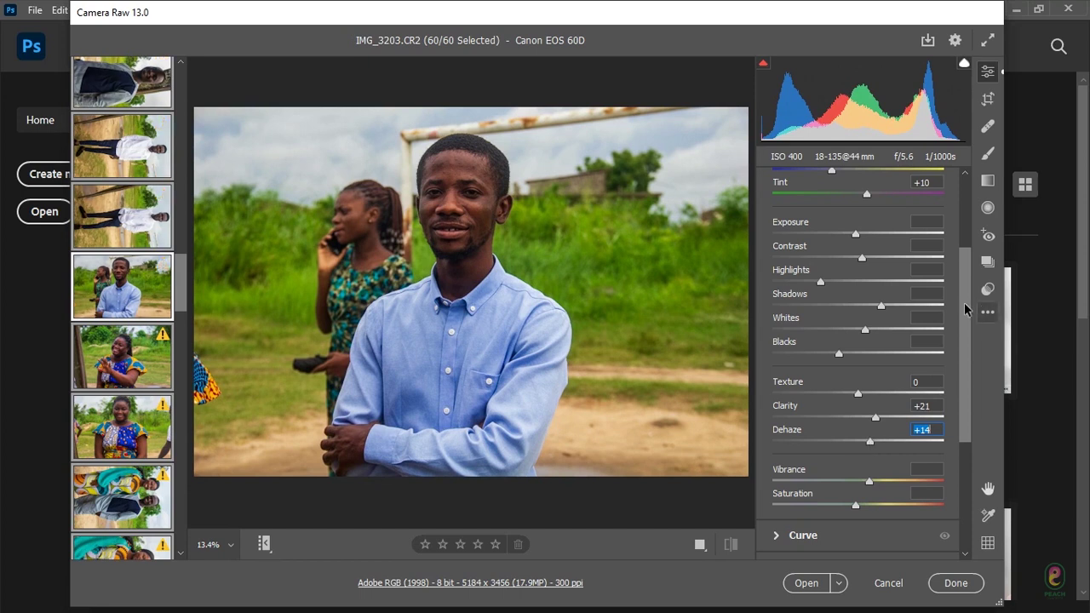
Step: Review the white balance, tone, Clarity and Dehaze settings and check the updated photos in the filmstrip
drag(962, 319, 964, 289)
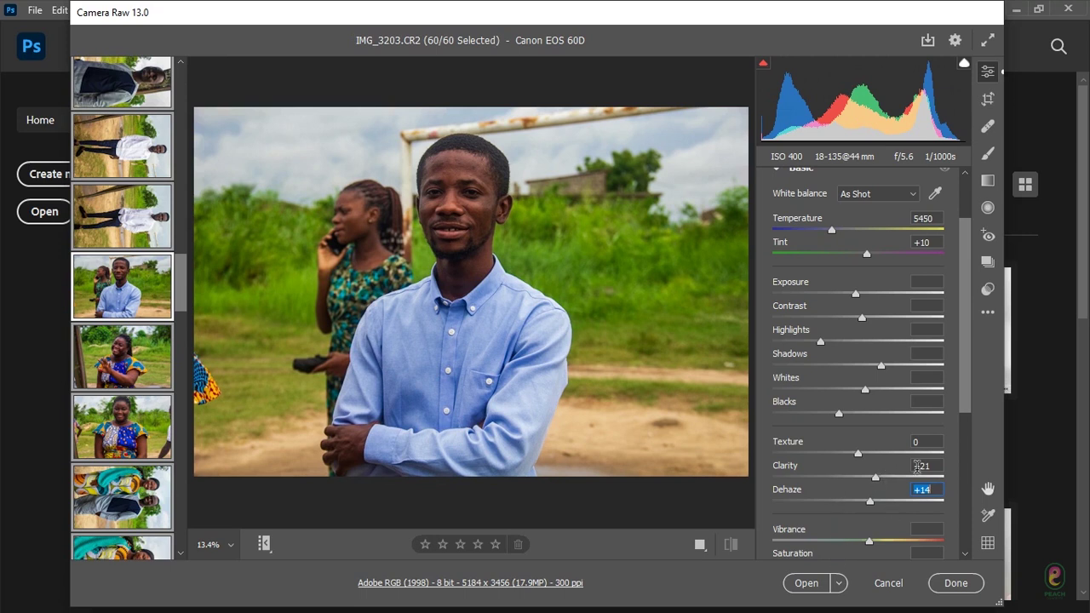
scroll(967, 332, up, 1)
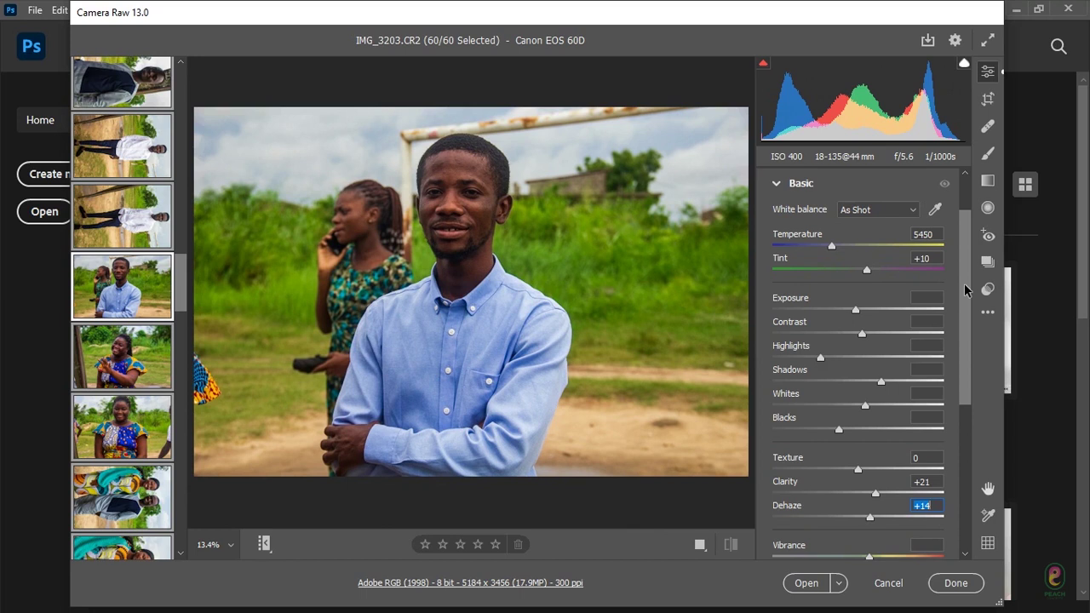
drag(965, 283, 962, 269)
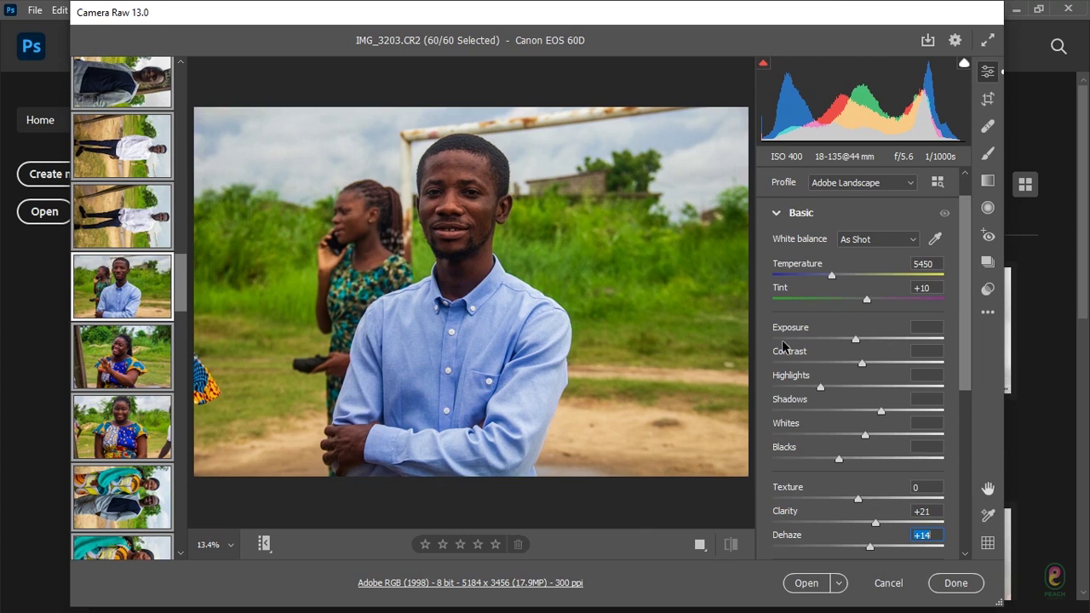
drag(964, 246, 963, 230)
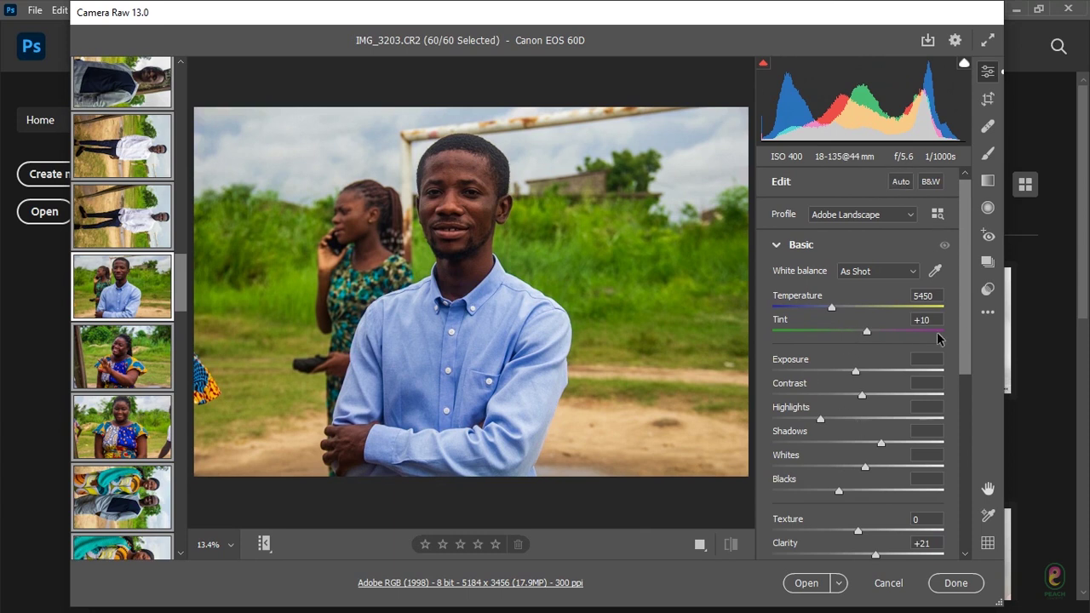
drag(964, 328, 962, 358)
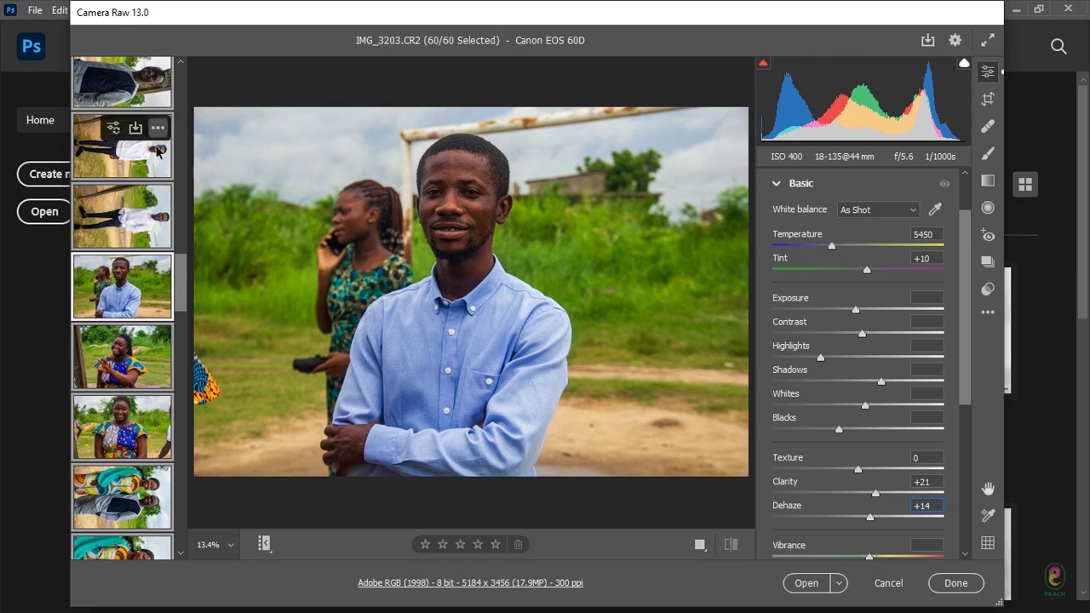
mouse_move(155, 444)
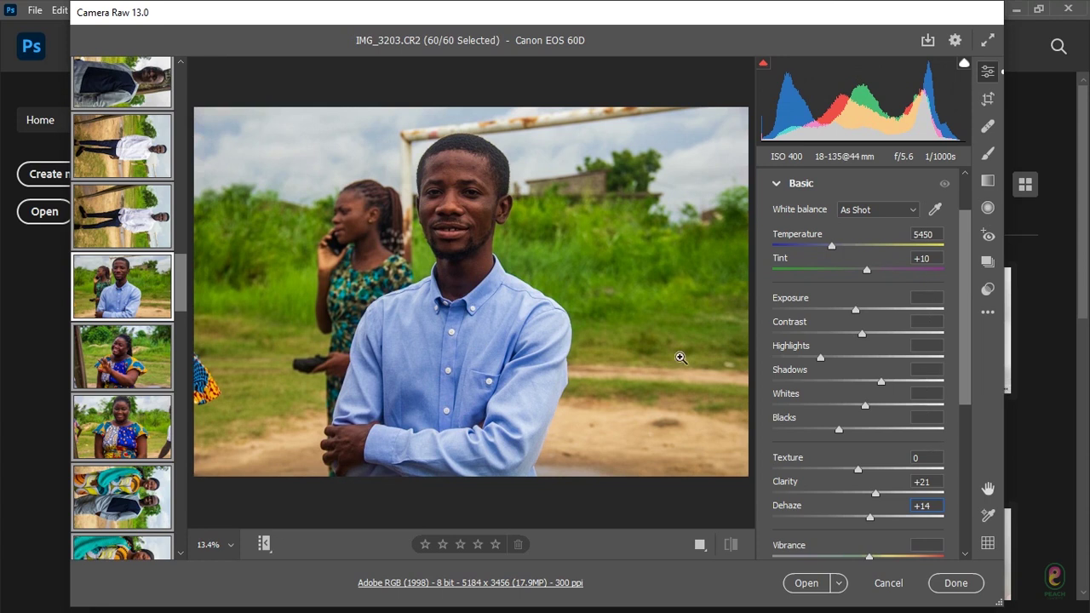
mouse_move(102, 268)
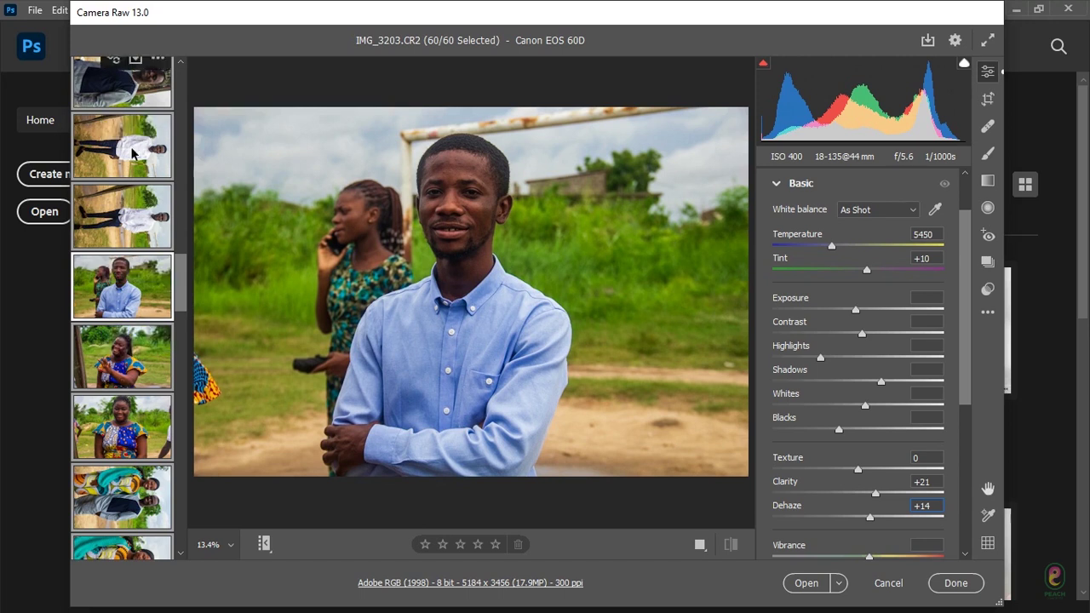
Step: Select only IMG_3203.CR2 in the filmstrip and set its Highlights and Whites to -100
click(136, 311)
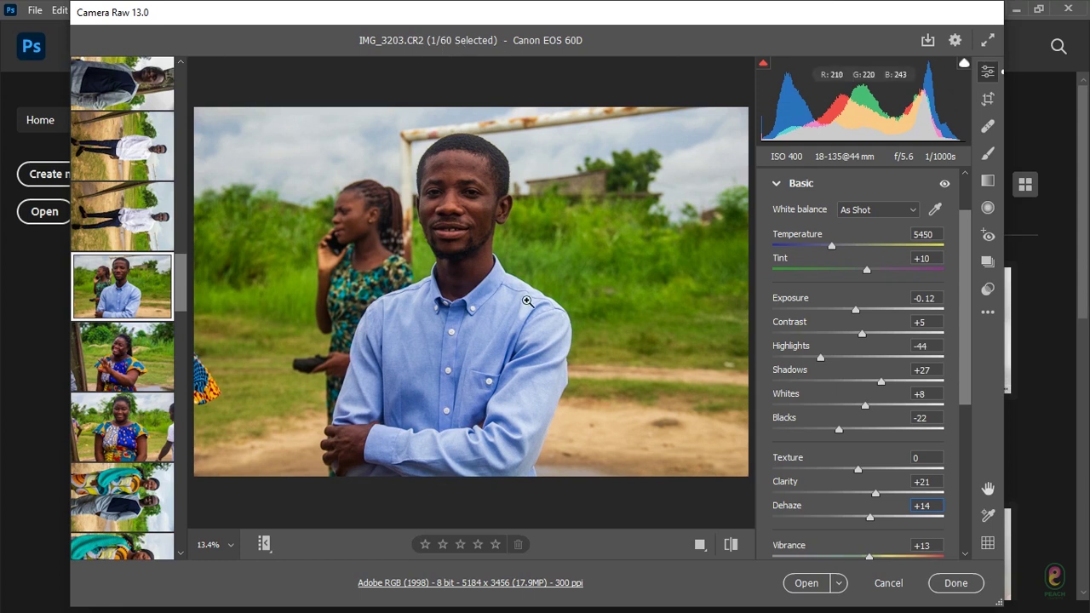
mouse_move(119, 308)
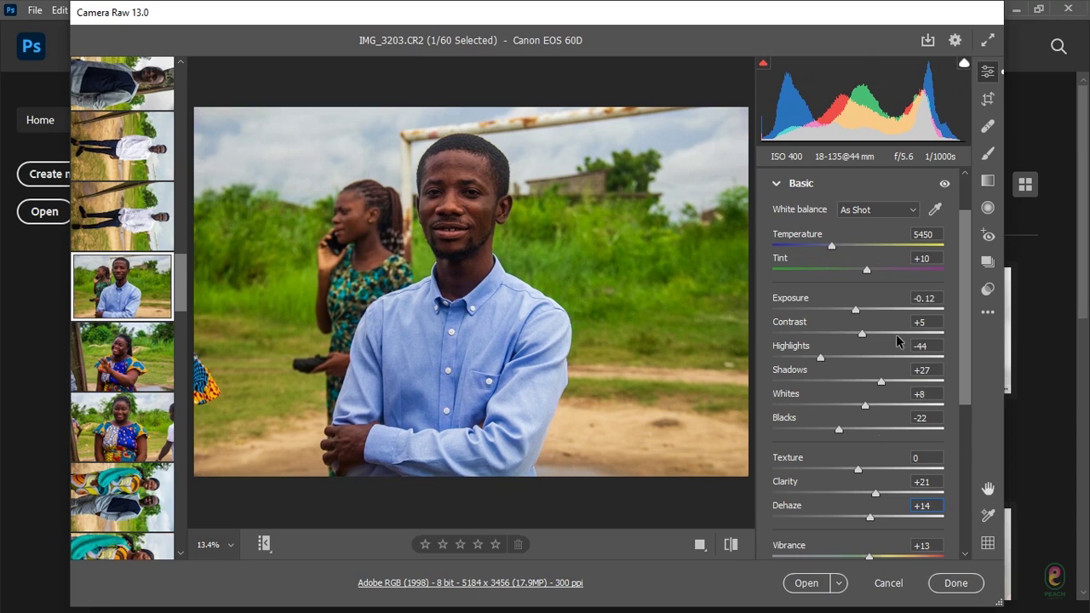
scroll(964, 321, down, 1)
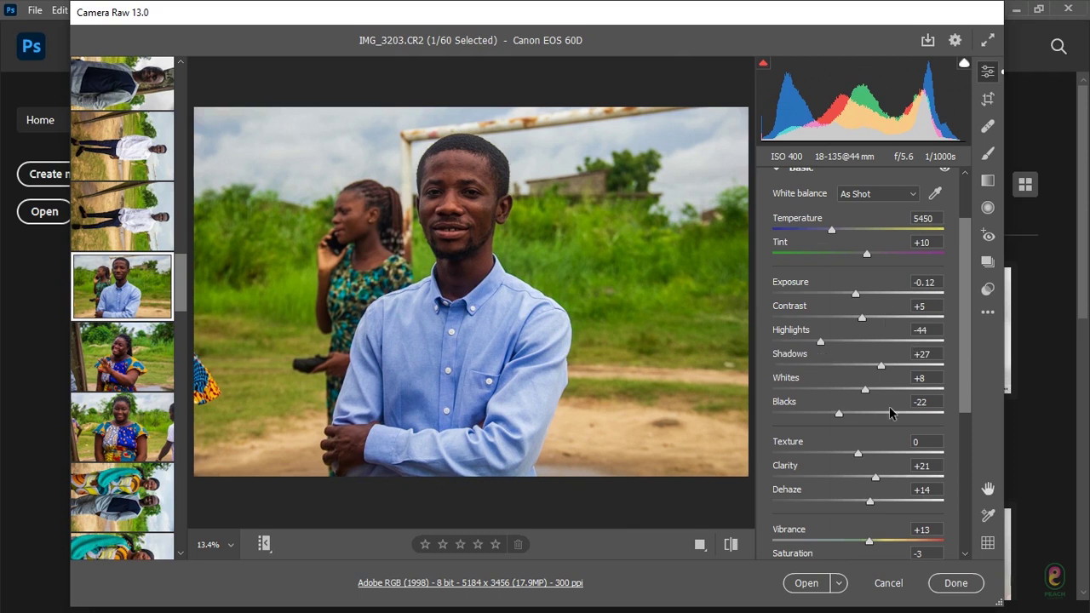
scroll(960, 364, down, 1)
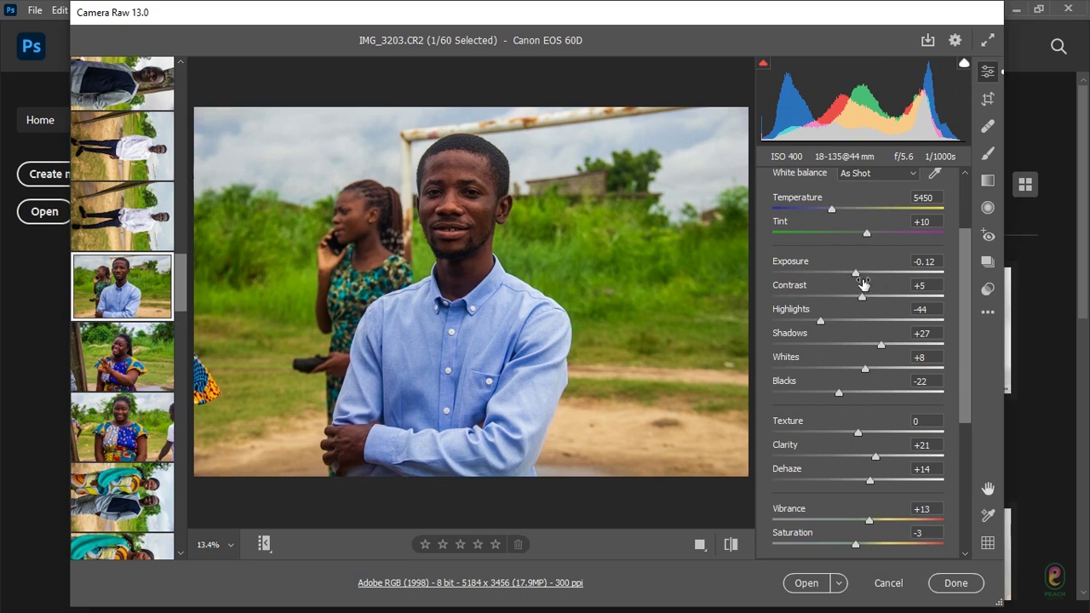
drag(964, 298, 965, 294)
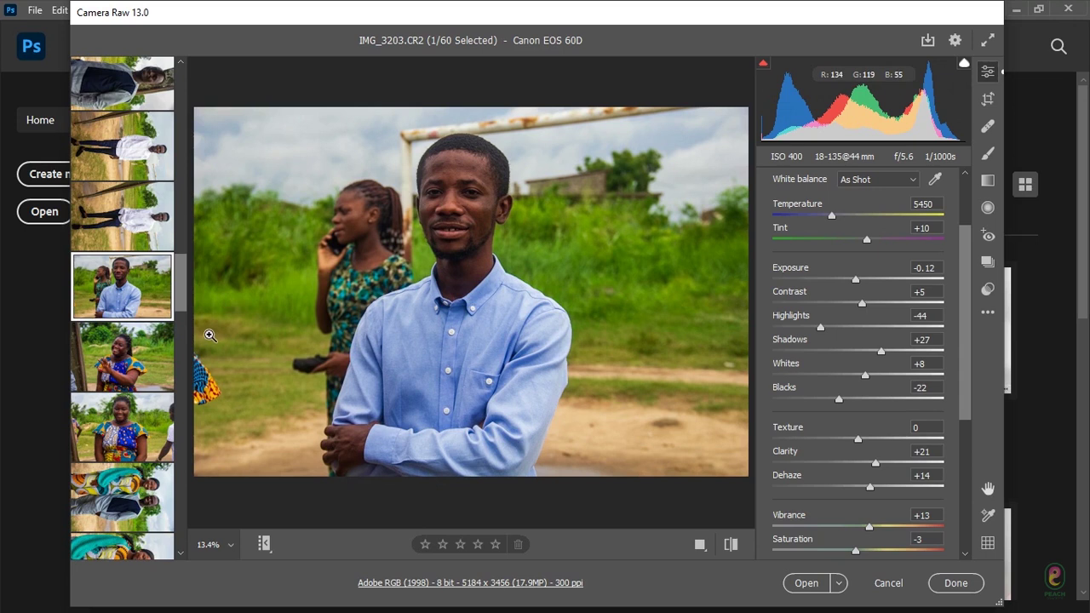
drag(185, 279, 186, 302)
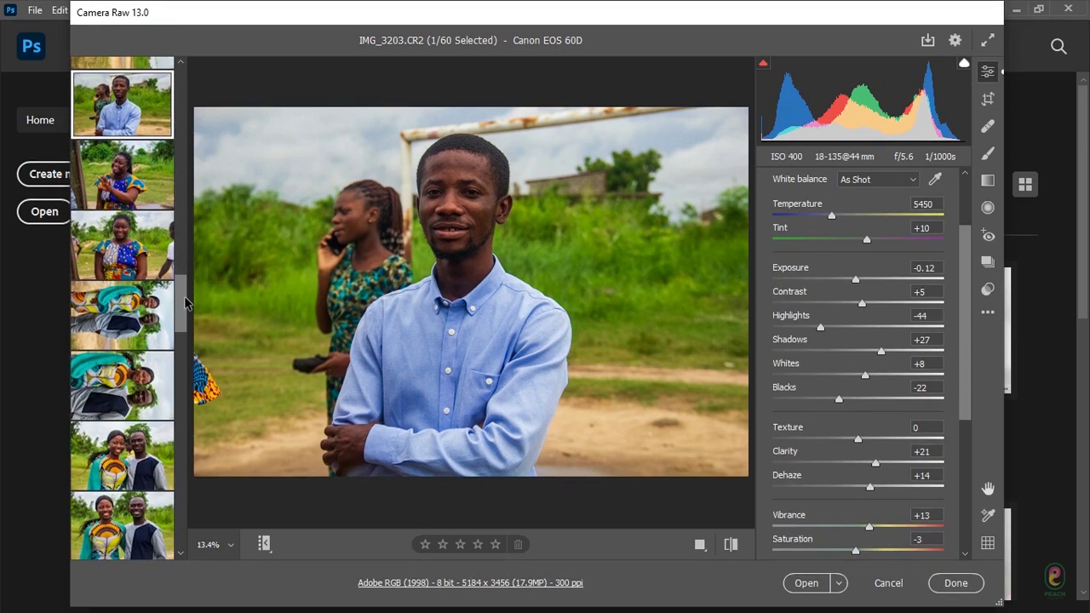
drag(185, 302, 186, 276)
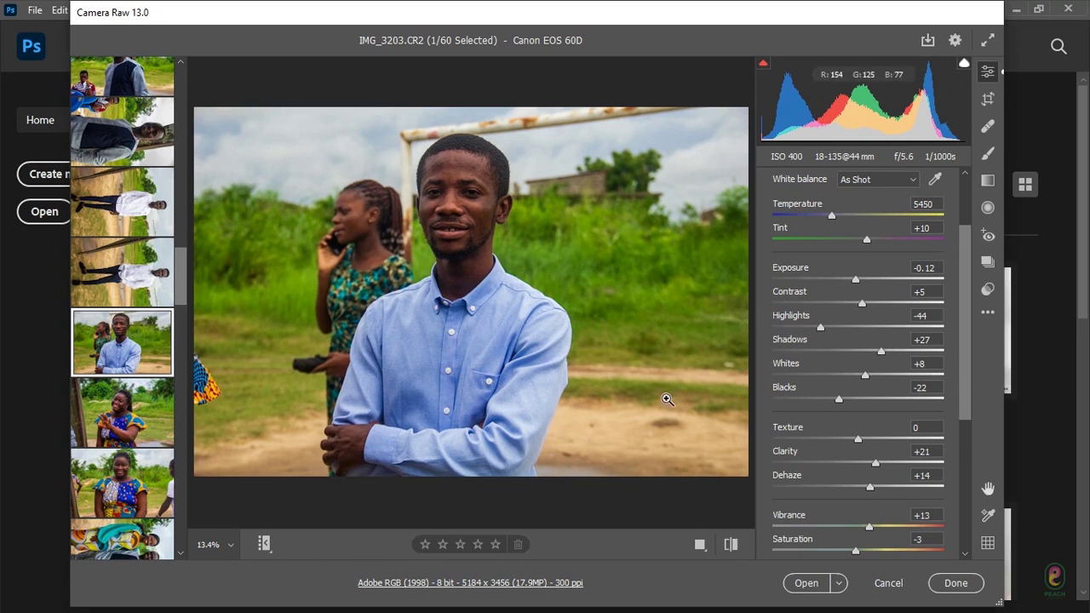
drag(820, 330, 741, 339)
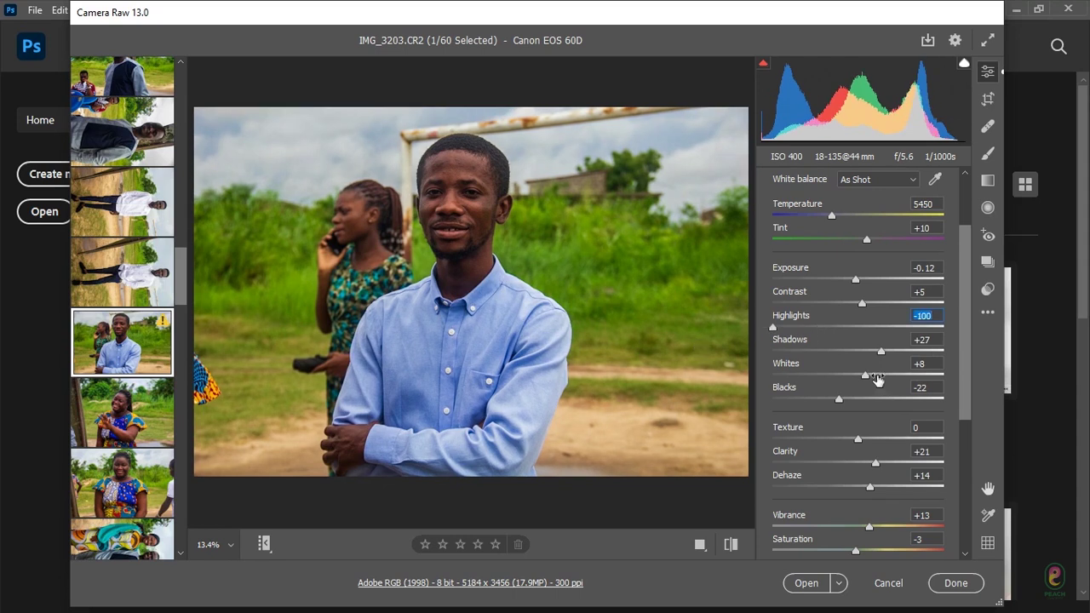
drag(866, 379, 762, 389)
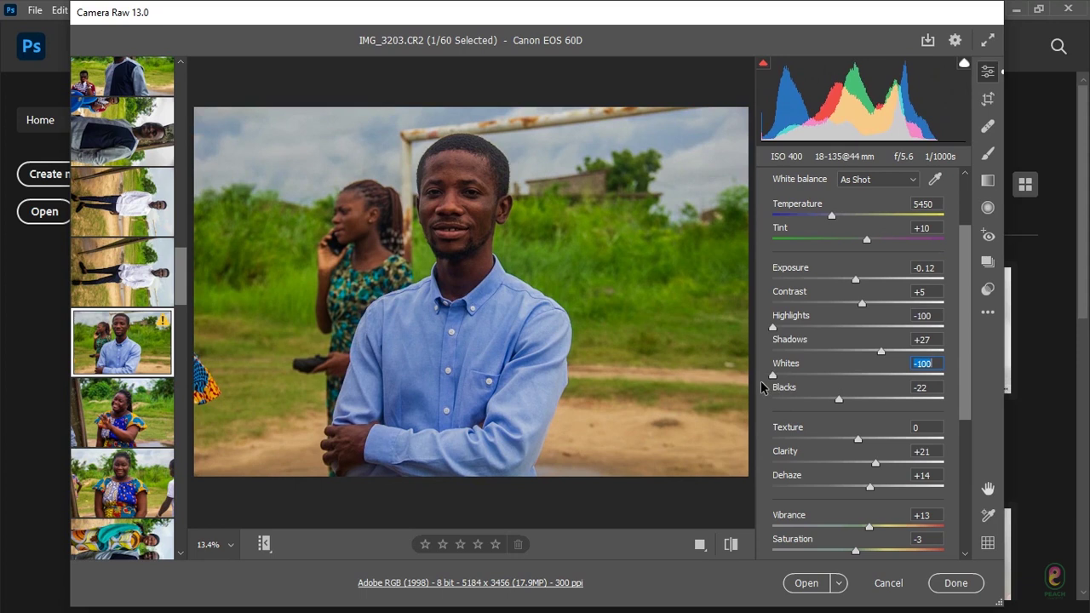
drag(776, 381, 748, 387)
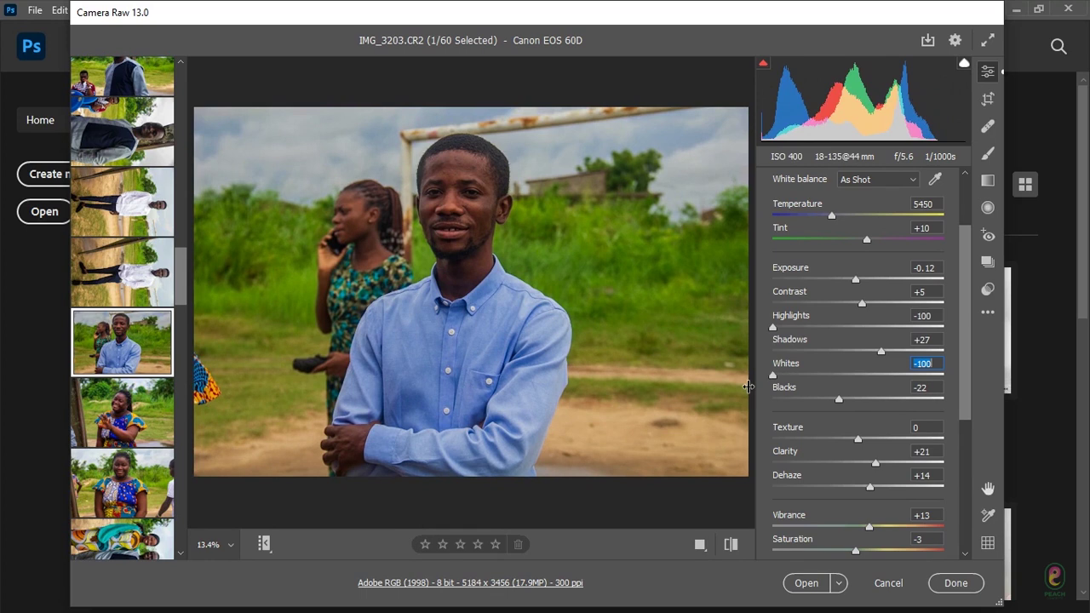
click(774, 328)
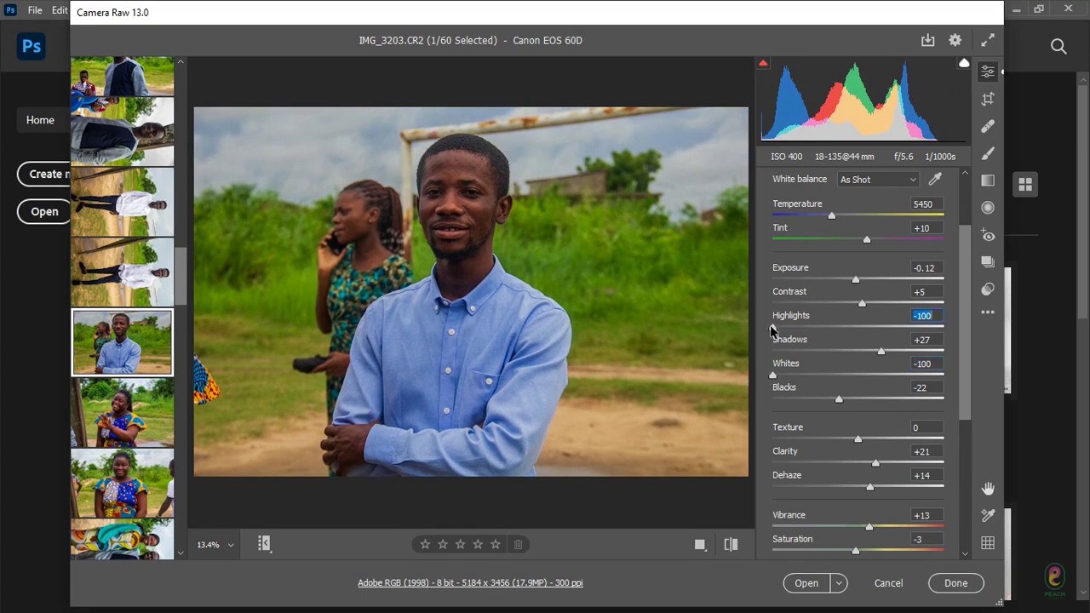
click(773, 376)
Step: Set the Exposure of IMG_3203.CR2 to +0.10 and its Dehaze to +17
double_click(856, 281)
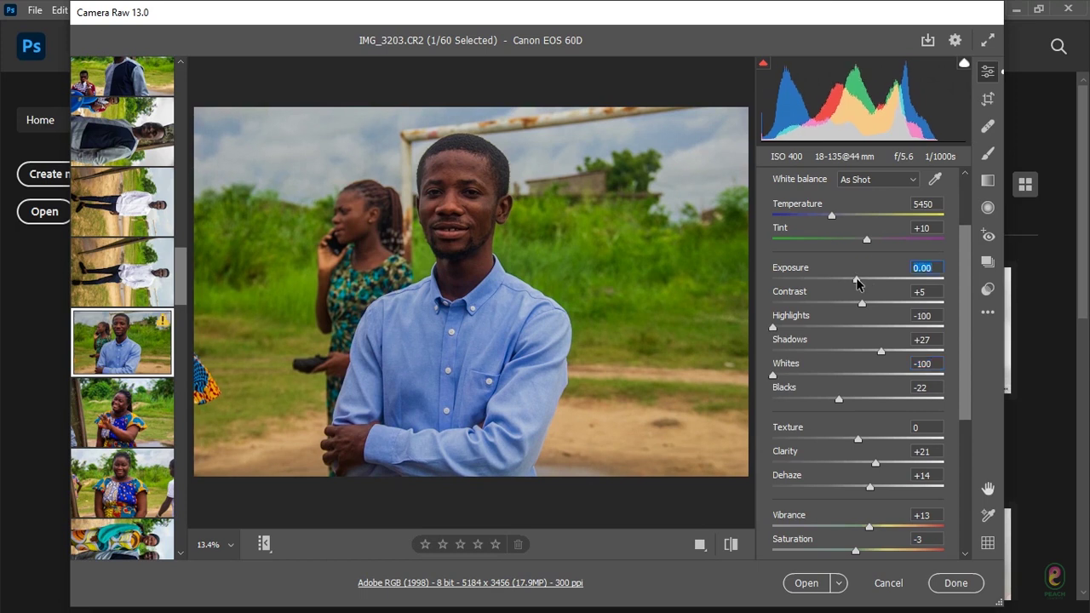
drag(857, 282, 860, 284)
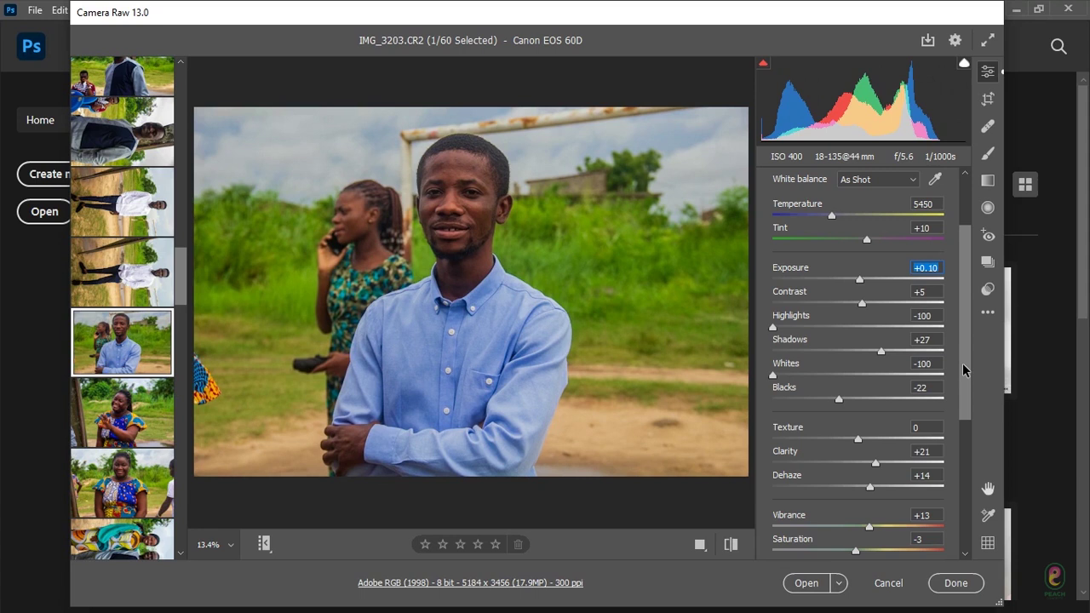
scroll(963, 372, down, 1)
scroll(963, 380, down, 1)
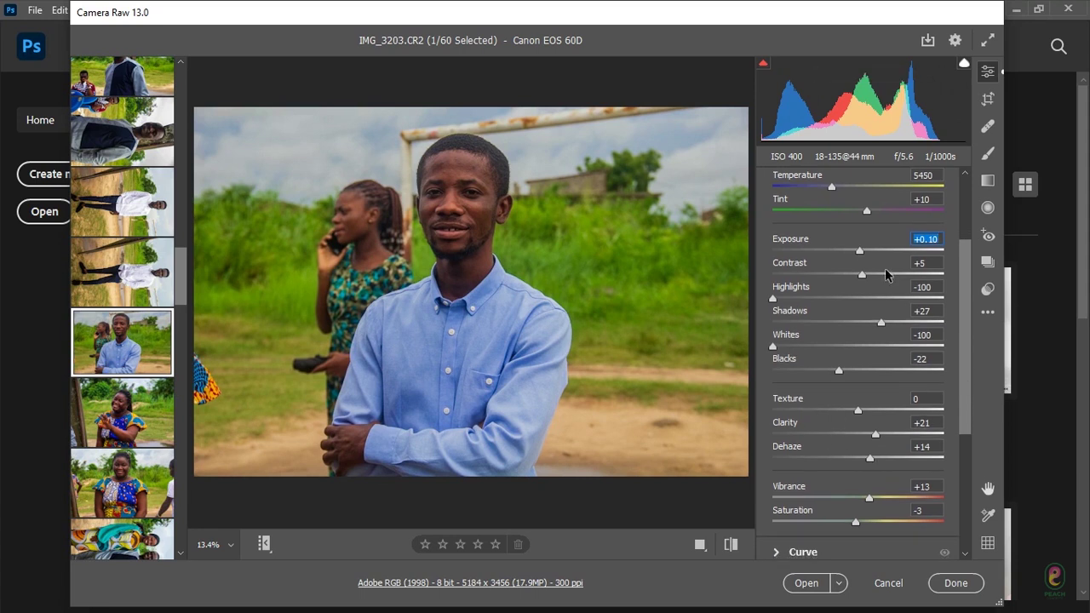
scroll(968, 344, up, 1)
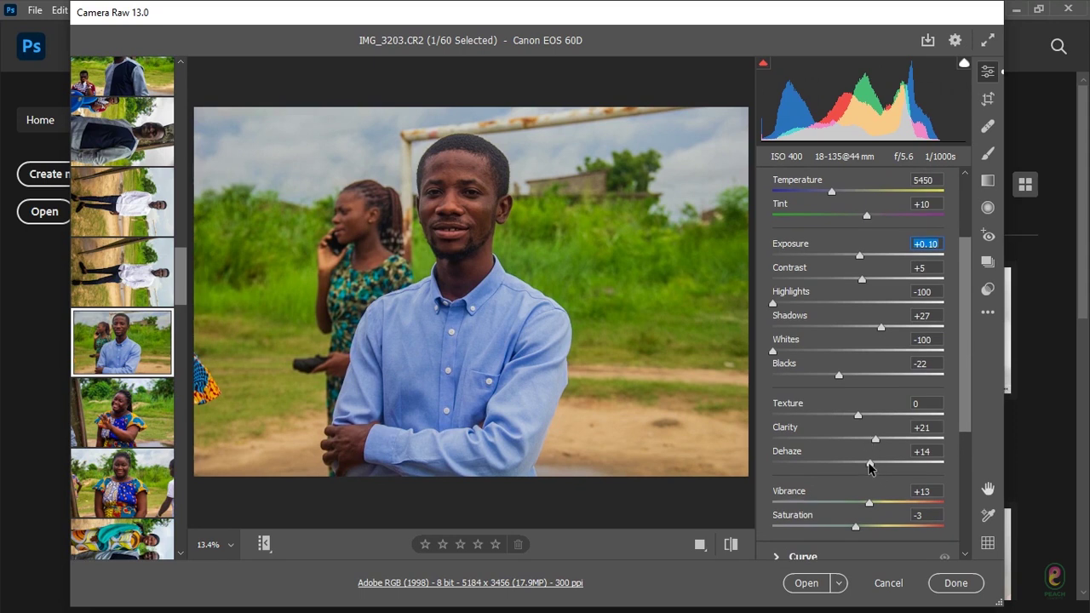
mouse_move(870, 467)
mouse_down()
mouse_move(886, 468)
mouse_move(872, 468)
mouse_up()
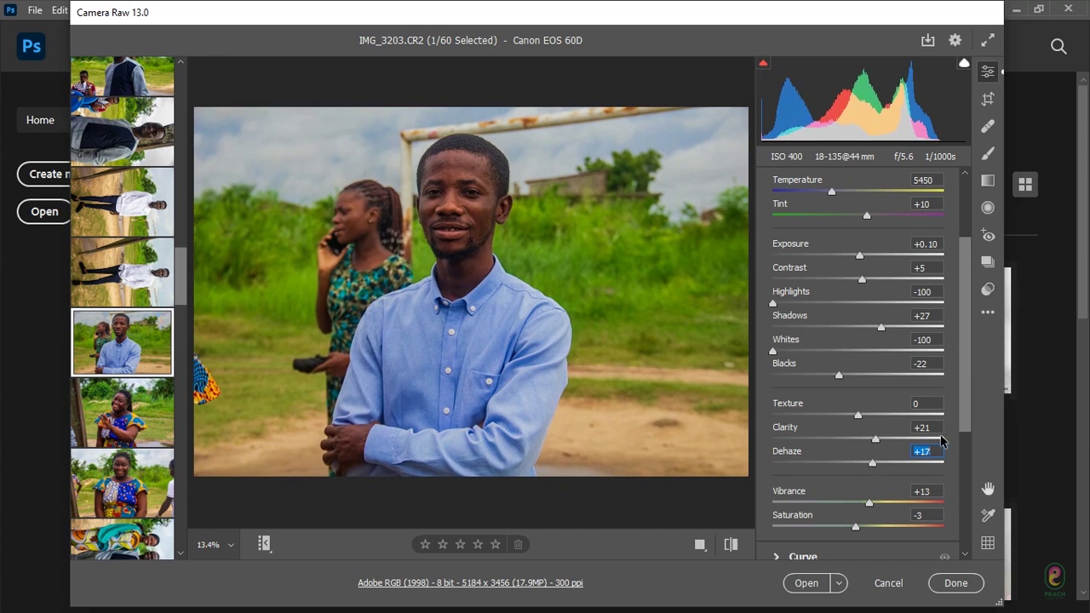
scroll(968, 395, up, 1)
scroll(968, 395, up, 1)
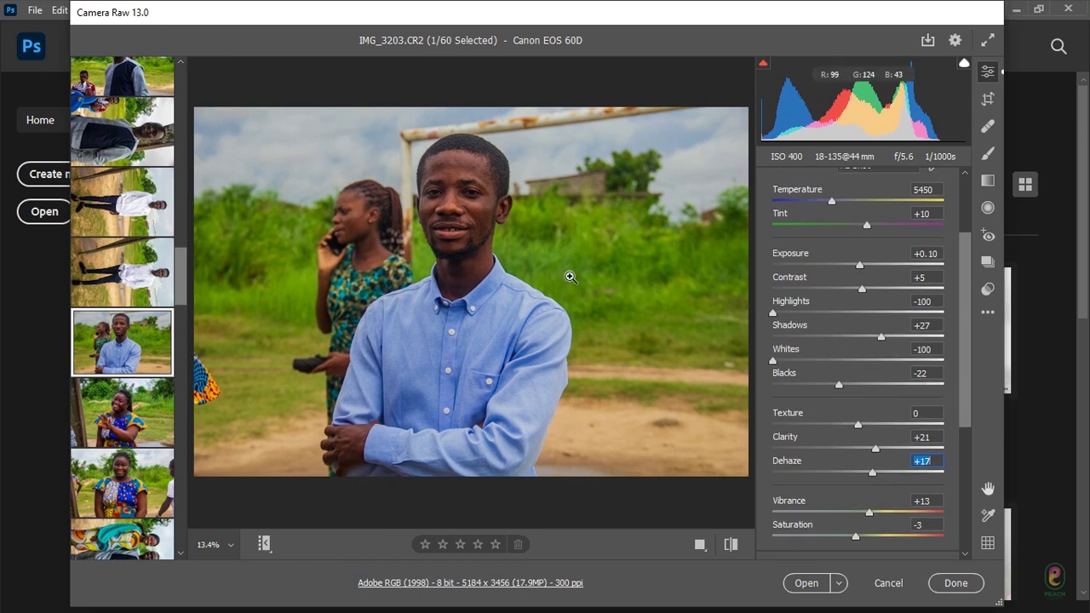
scroll(972, 287, up, 3)
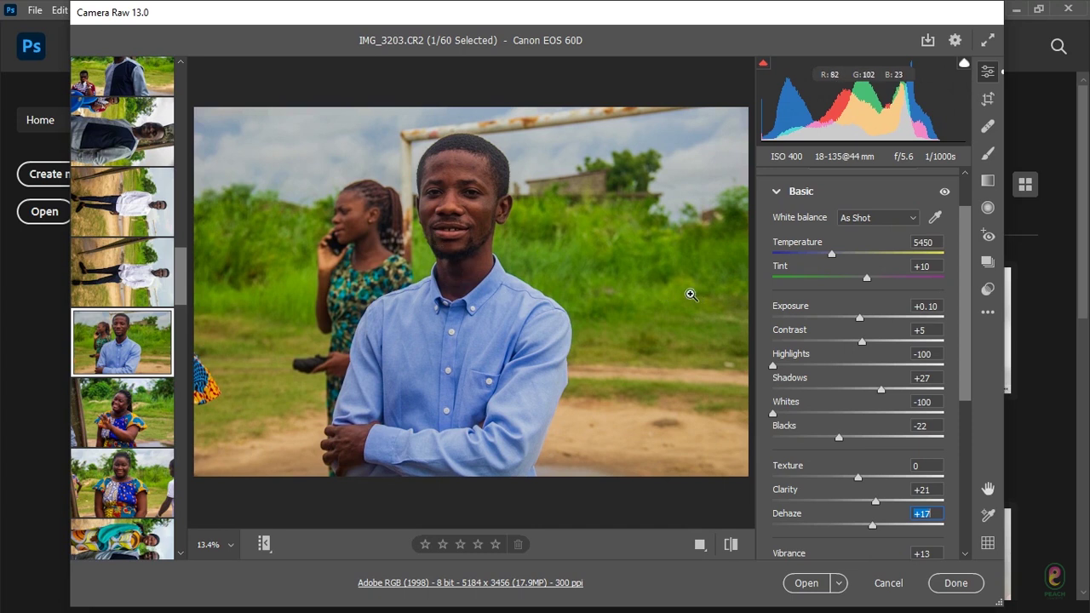
Step: Set the Tint of IMG_3203.CR2 to +7 after testing a strong green shift of -60
drag(966, 289, 966, 293)
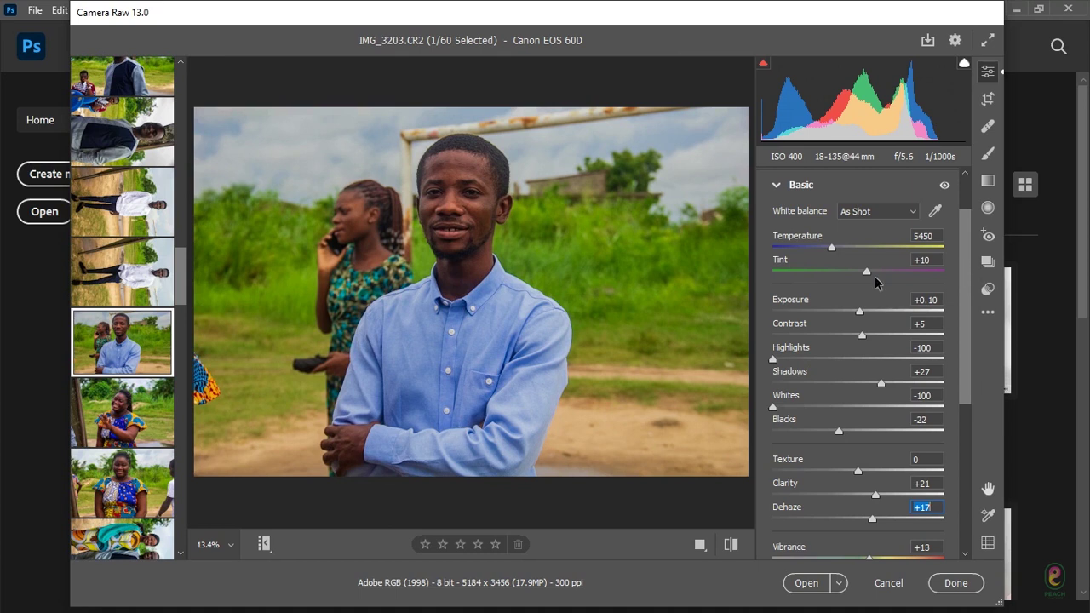
drag(867, 274, 865, 275)
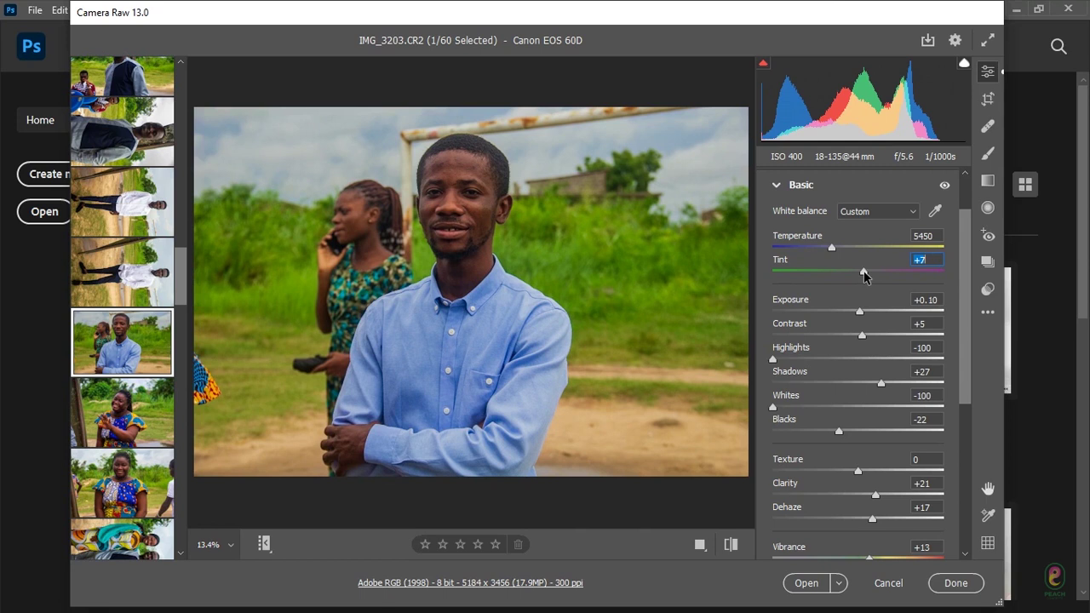
drag(864, 275, 812, 275)
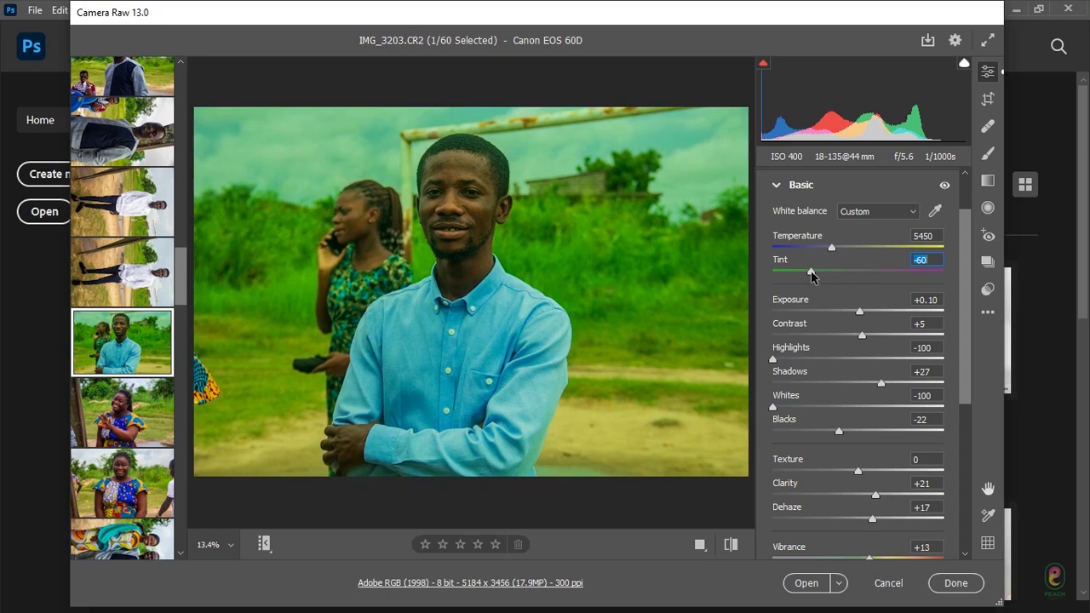
drag(812, 275, 864, 275)
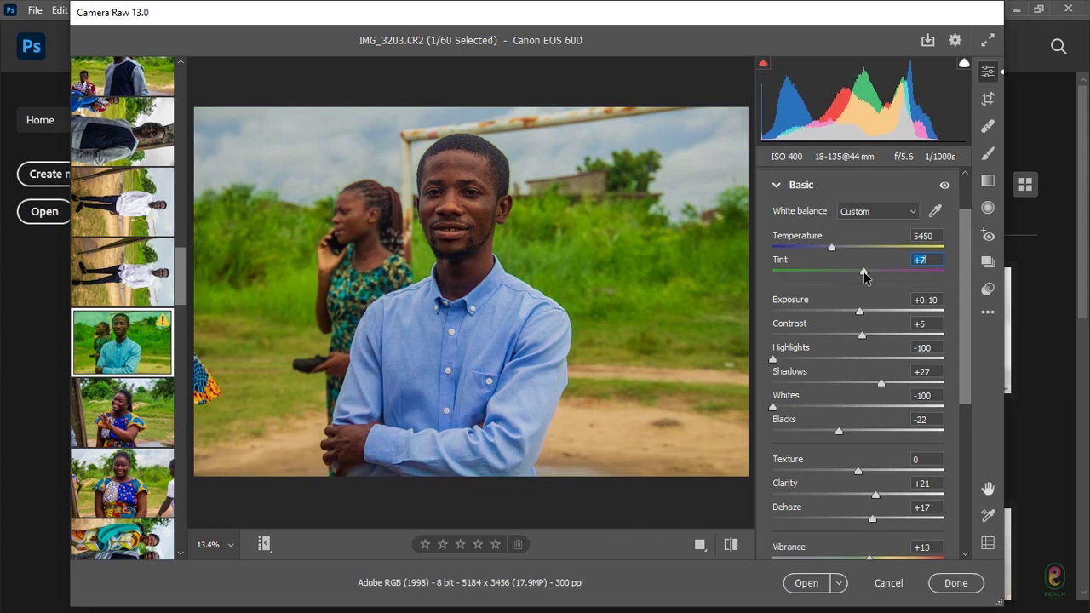
drag(864, 275, 862, 275)
drag(863, 275, 864, 275)
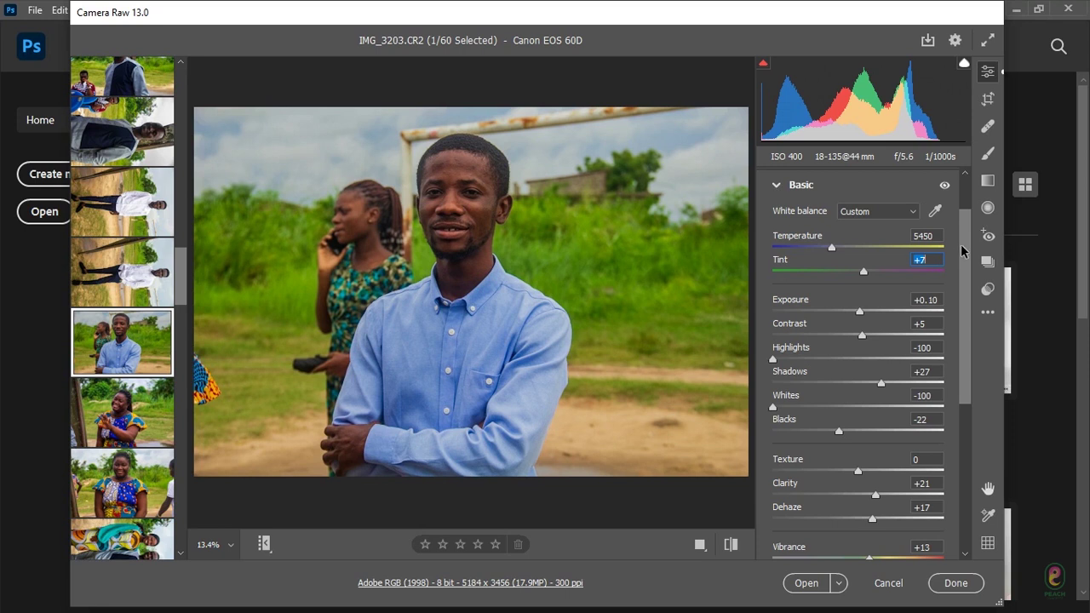
Step: Collapse the Basic settings, compare IMG_3203.CR2 with its default settings and cycle through the before/after views back to the single view
scroll(961, 243, up, 2)
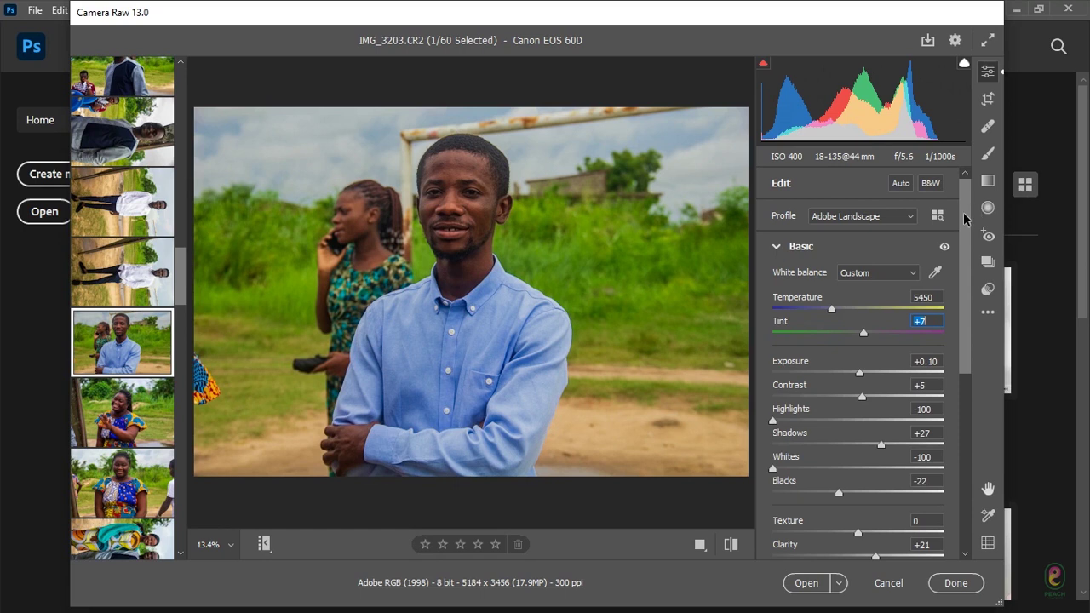
click(778, 247)
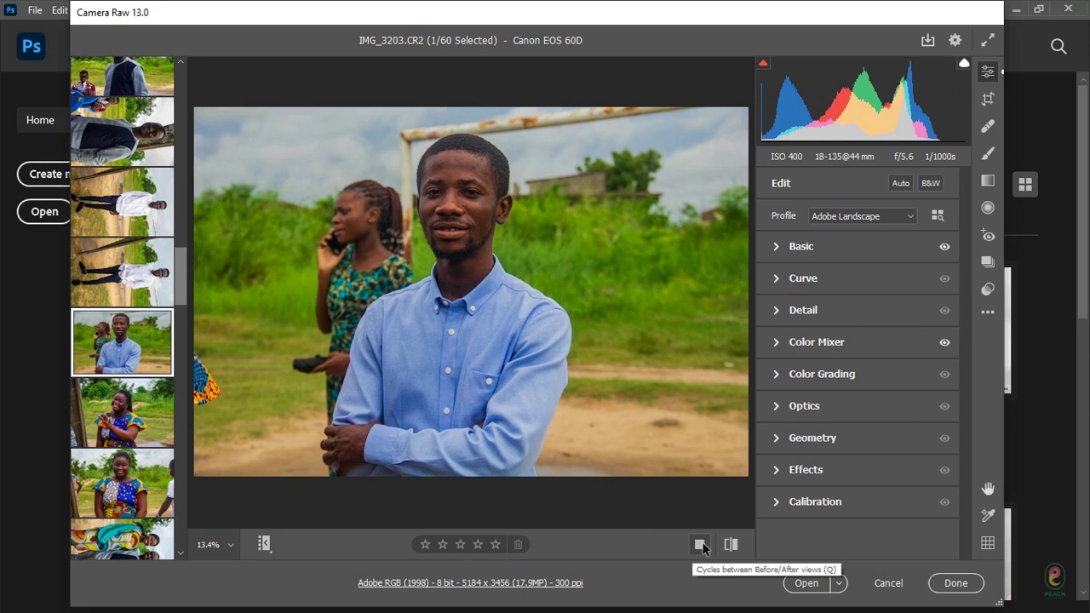
click(730, 545)
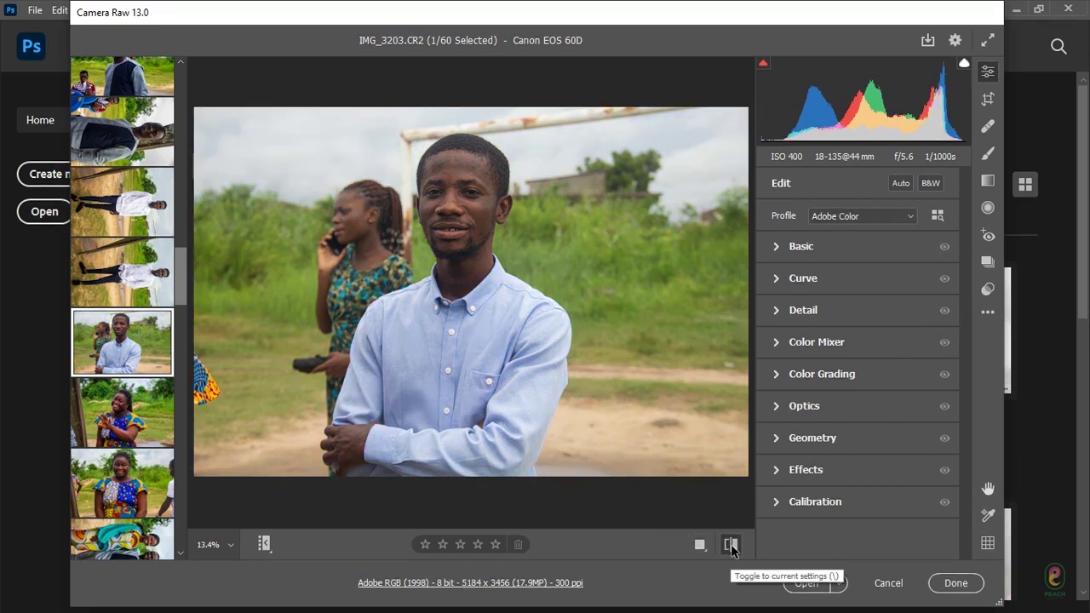
click(730, 546)
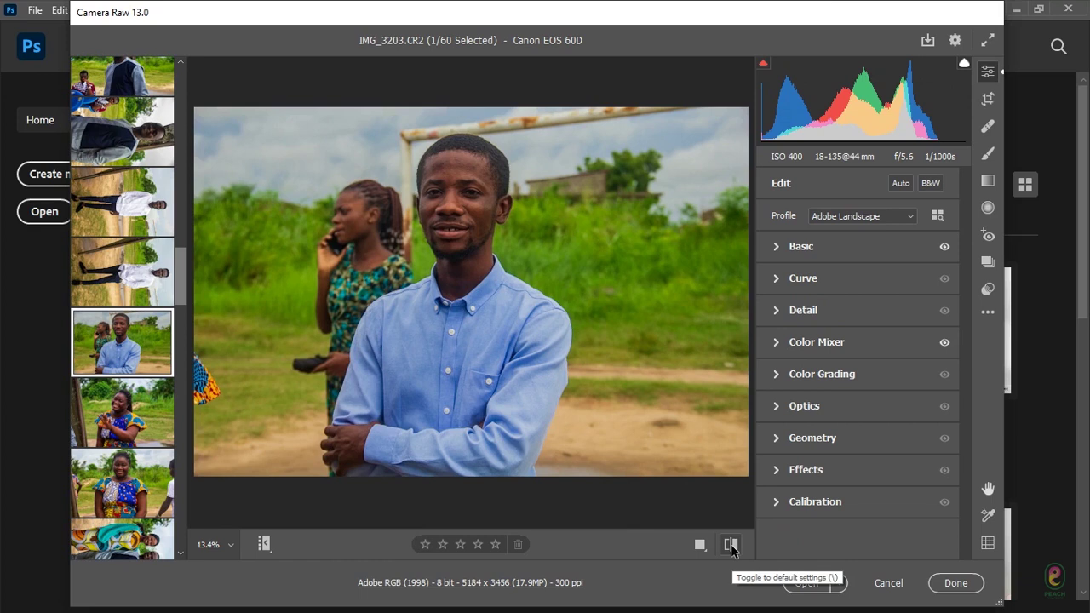
key(q)
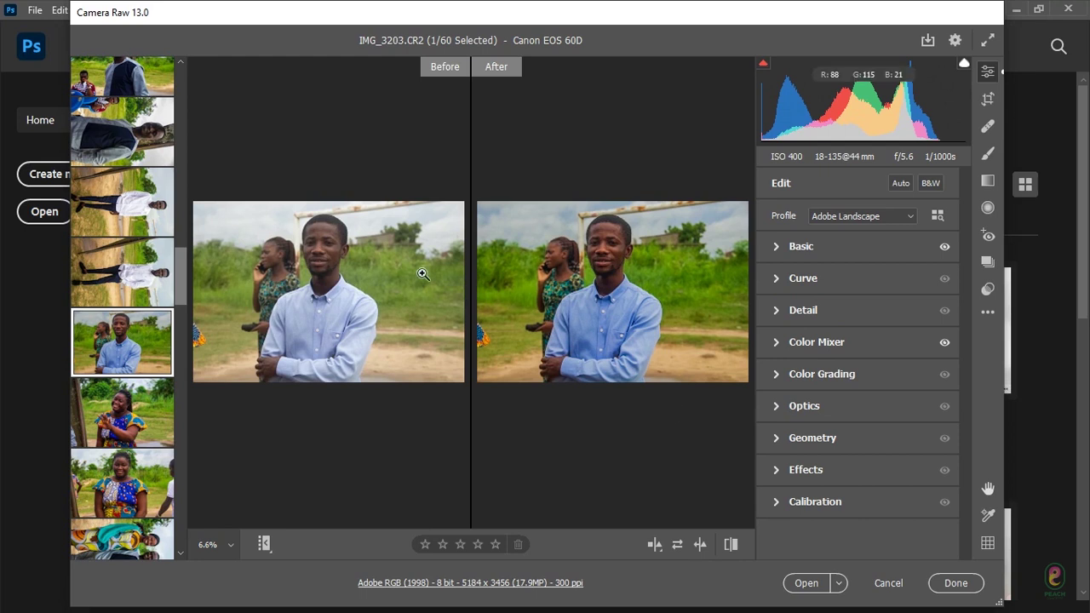
key(q)
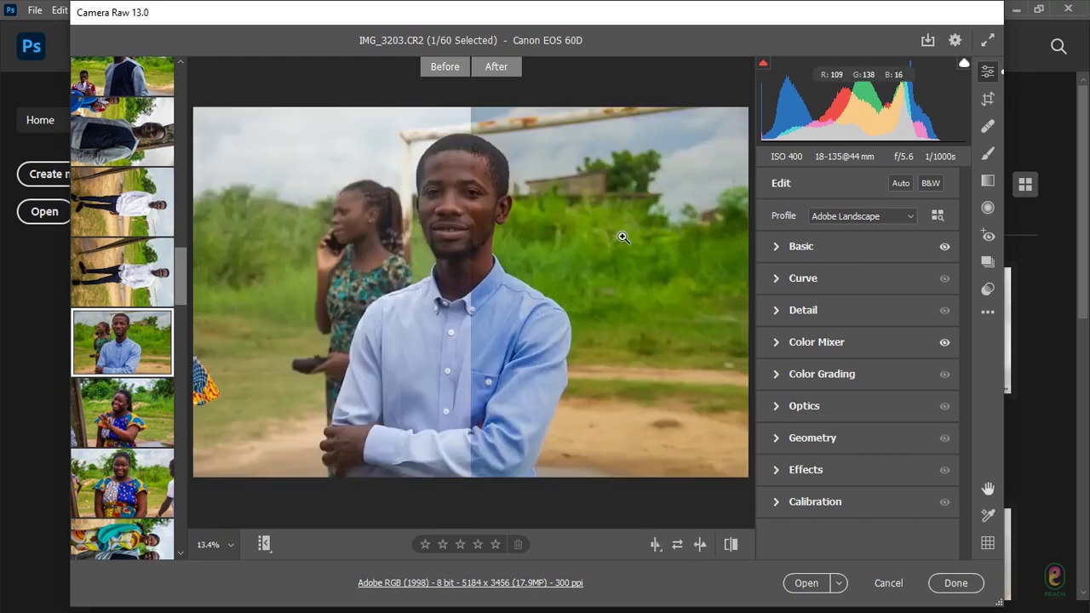
key(q)
key(q)
key(q)
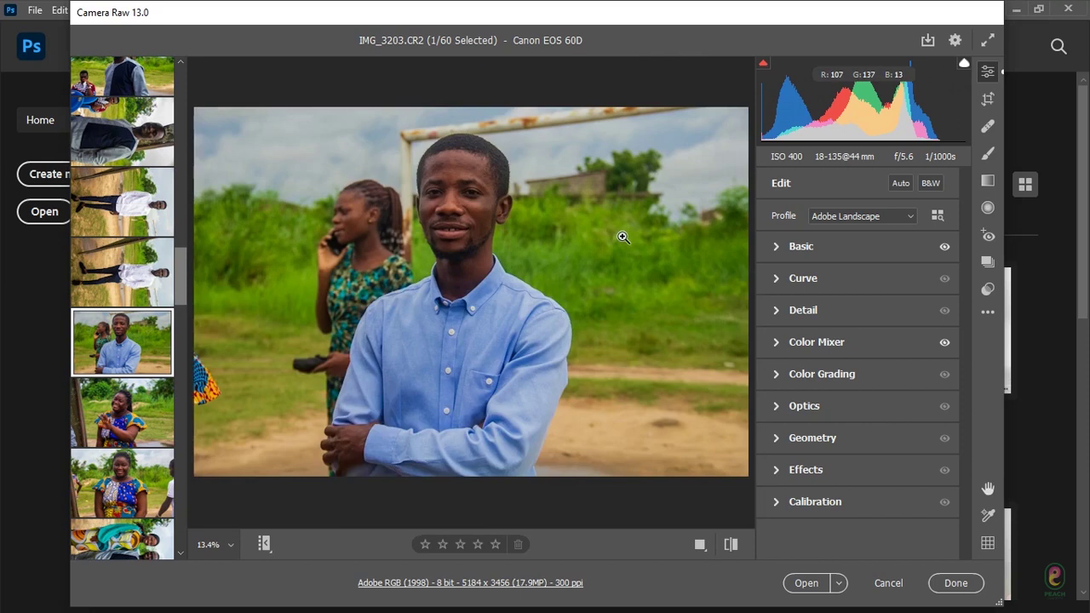
Step: Select IMG_3185.CR2, expand its Basic settings and compare its before and after versions stacked one above the other
drag(188, 288, 183, 203)
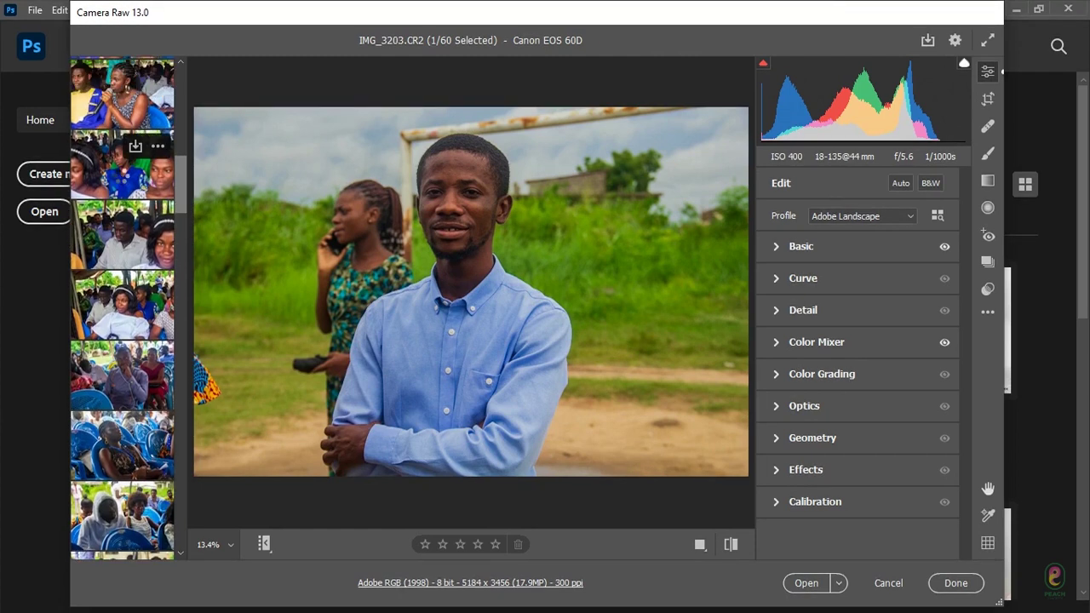
click(122, 179)
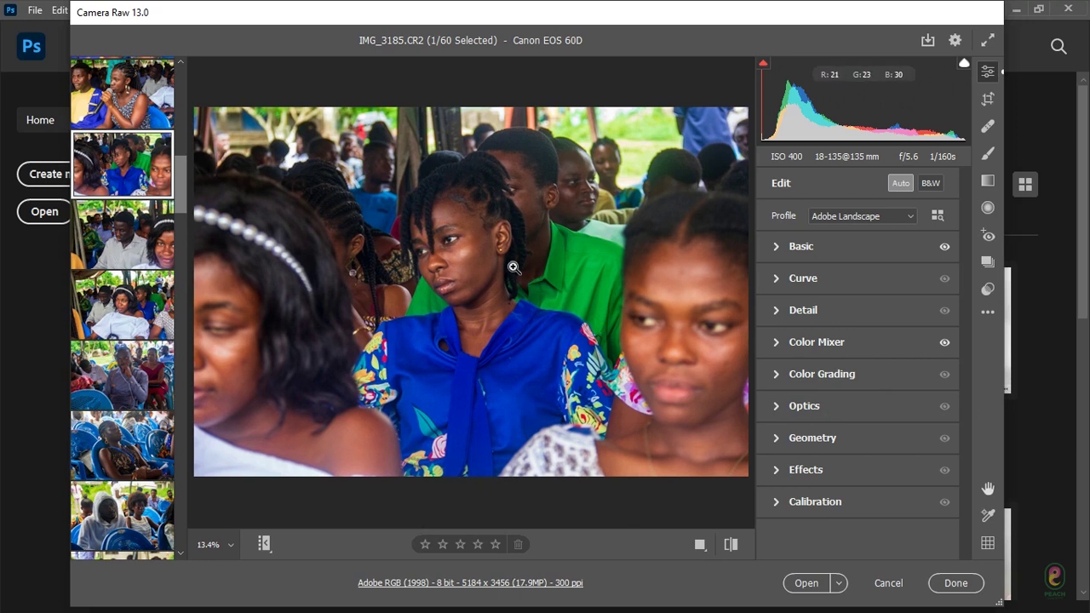
click(777, 247)
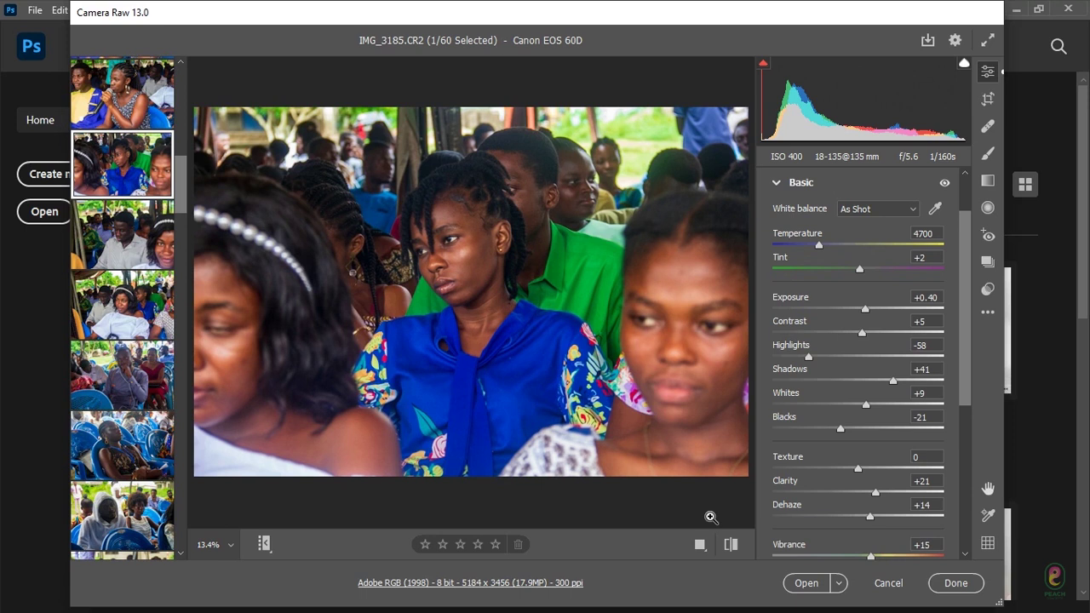
key(q)
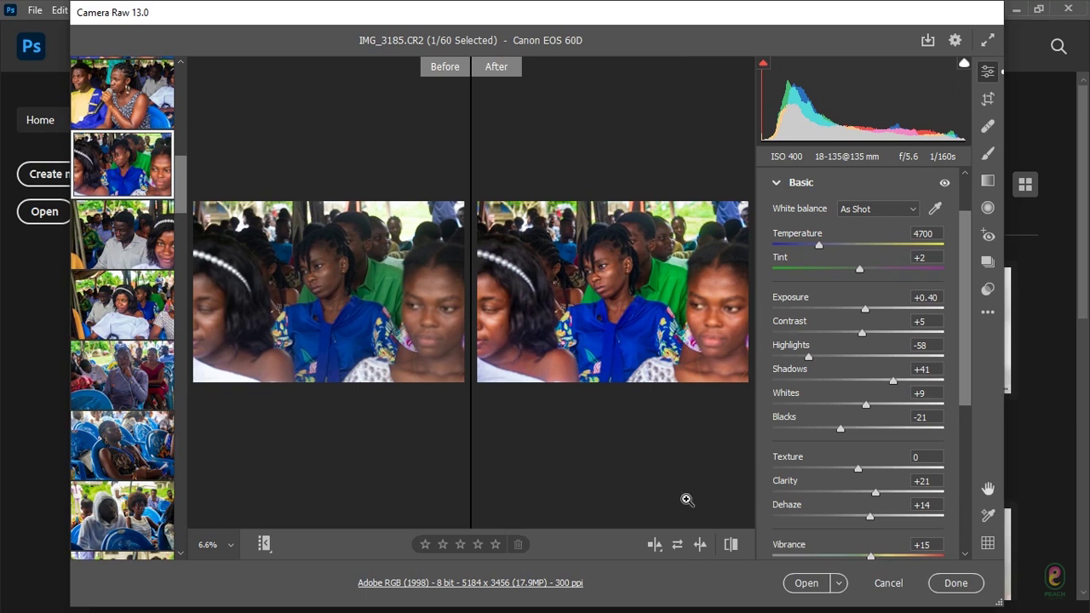
click(654, 545)
click(654, 545)
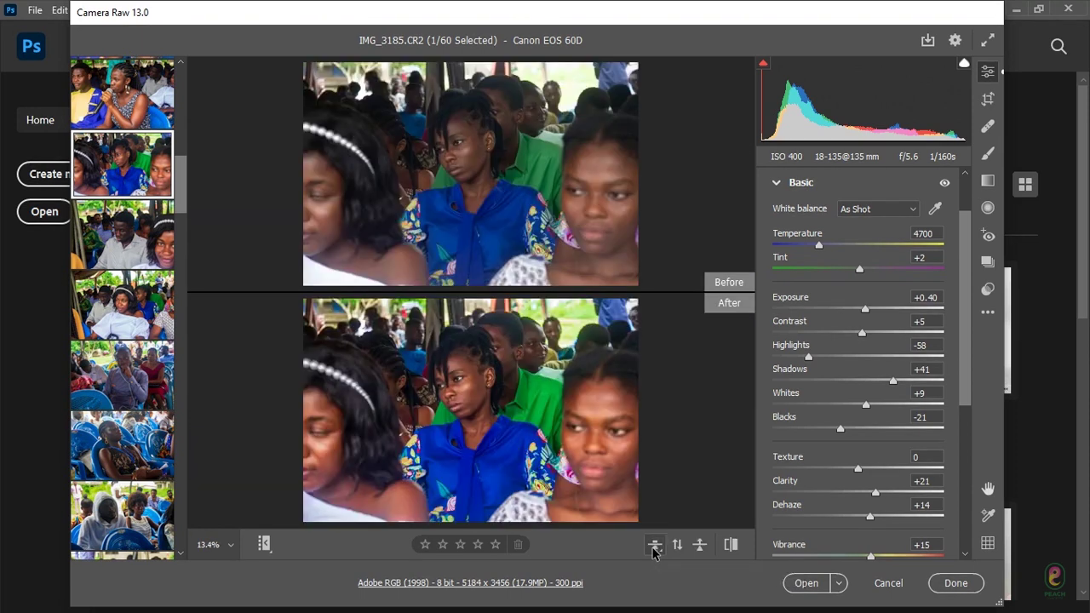
Step: Return IMG_3185.CR2 to the single view and lower its Highlights to -100
click(654, 545)
click(654, 545)
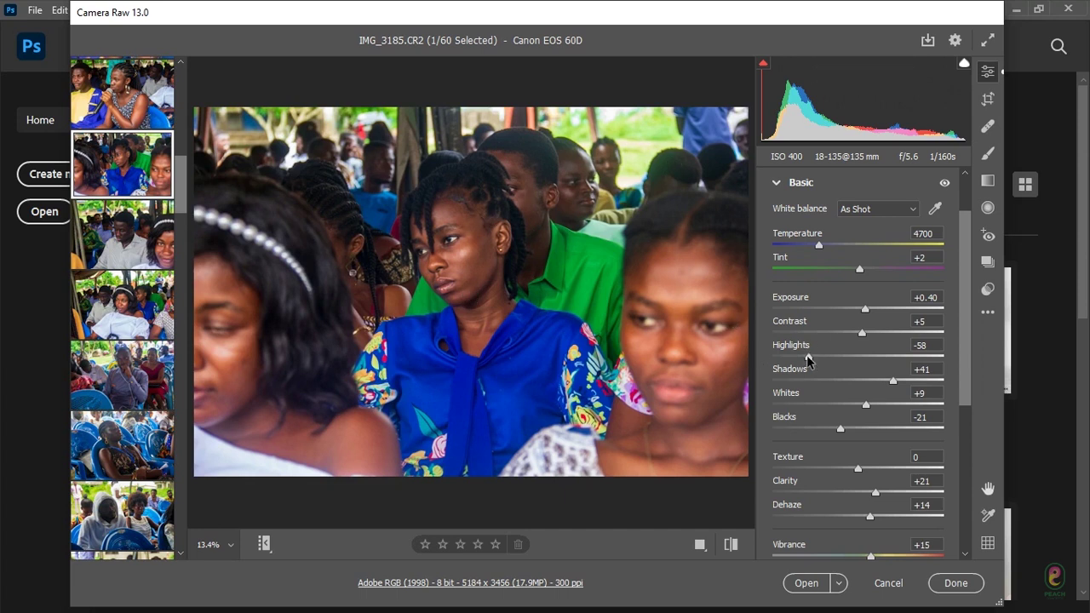
drag(808, 364, 735, 370)
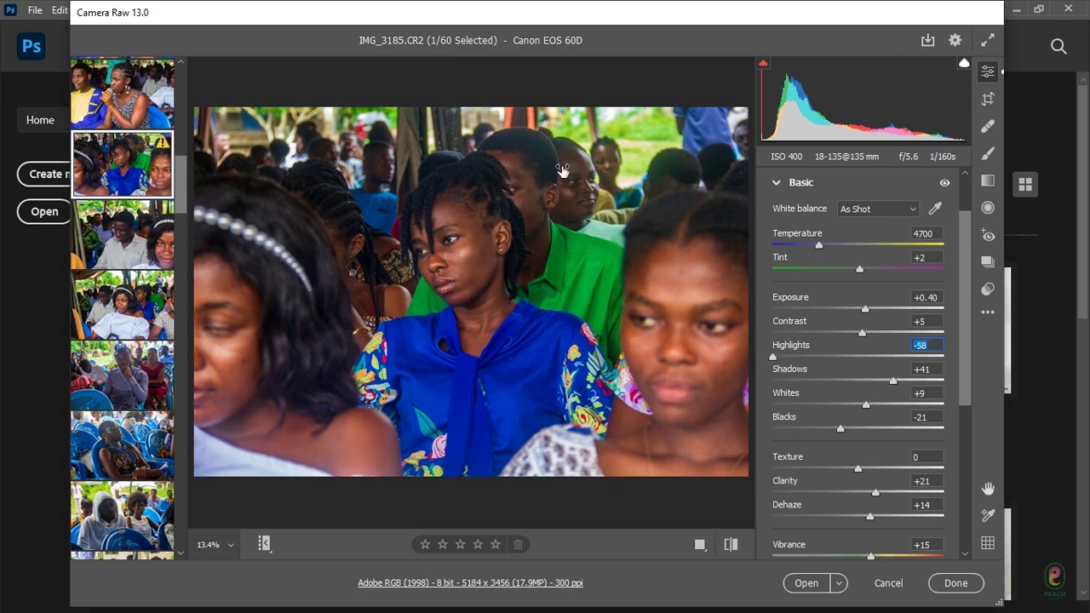
key(ctrl+z)
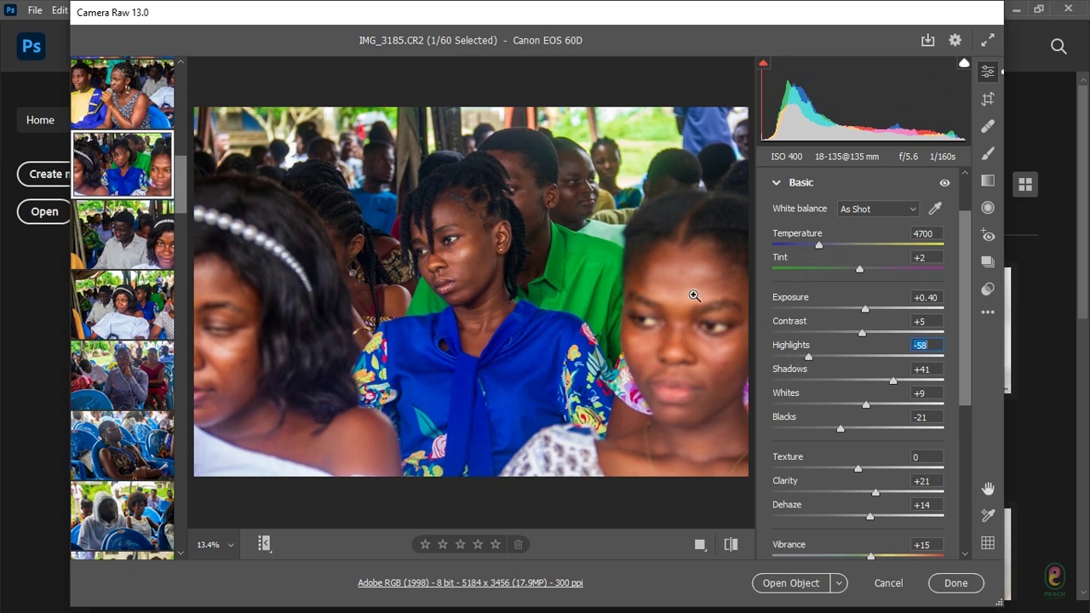
key(shift)
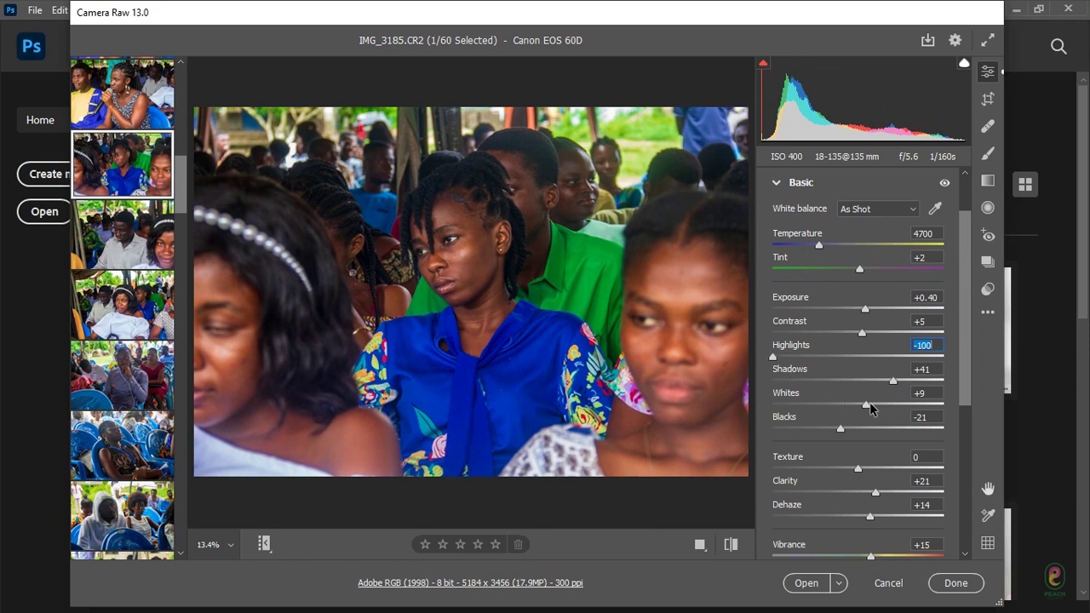
Step: Set the Whites of IMG_3185.CR2 to -70 after testing the -100 extreme
drag(868, 410, 808, 416)
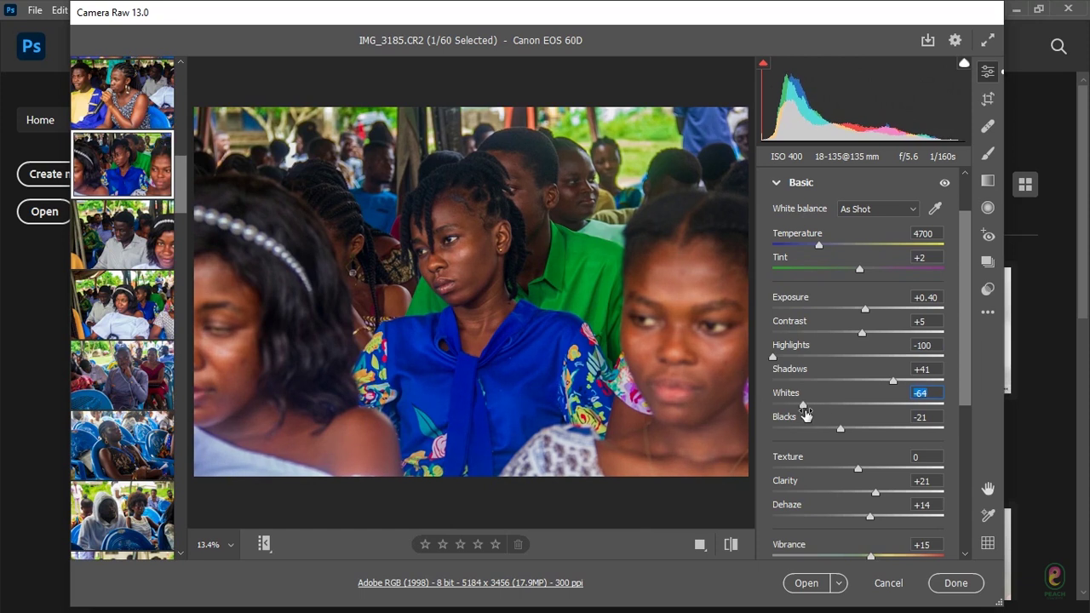
drag(806, 414, 758, 415)
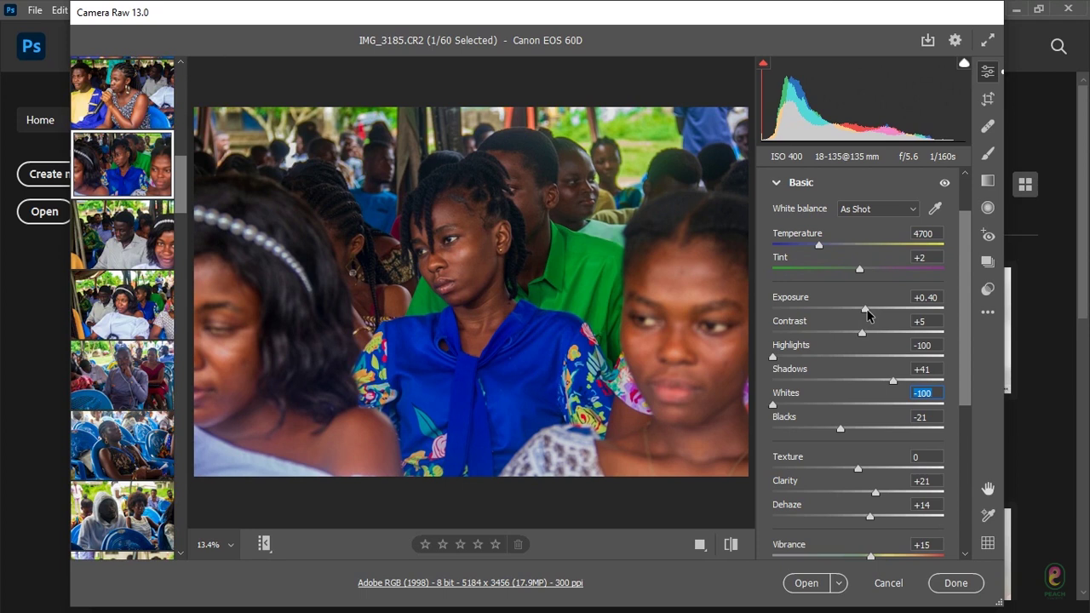
click(804, 405)
drag(804, 406, 798, 405)
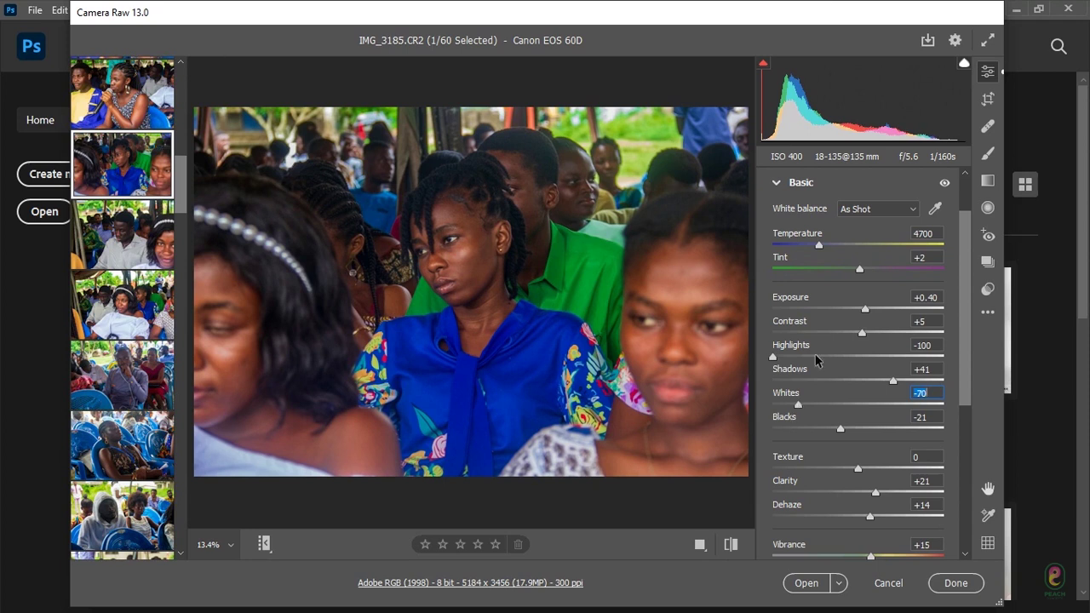
Step: Fine-tune the Exposure of IMG_3185.CR2 to +0.50
drag(867, 311, 867, 316)
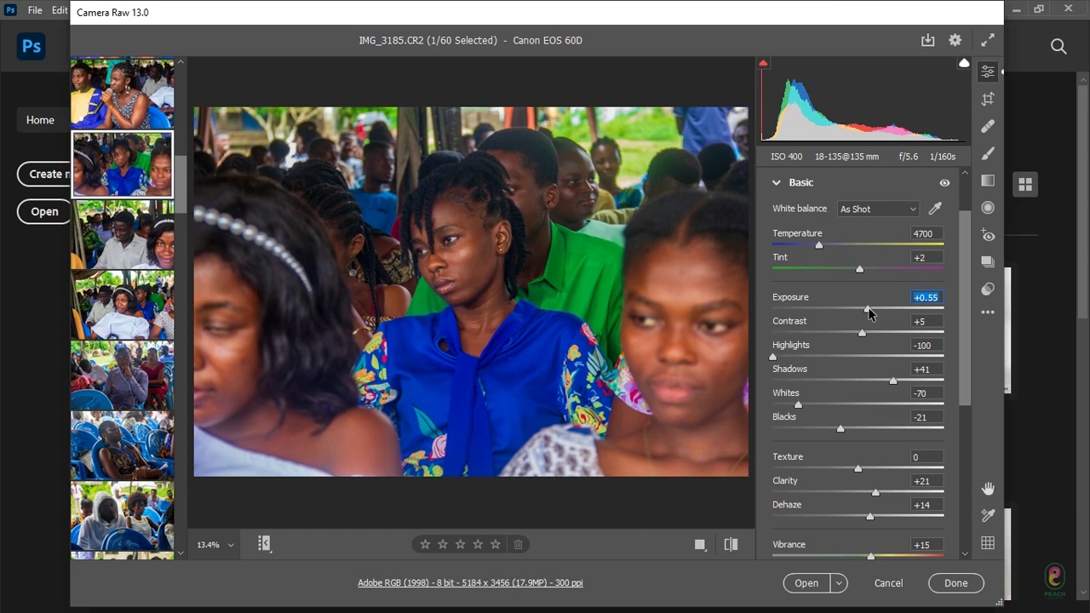
drag(871, 313, 864, 311)
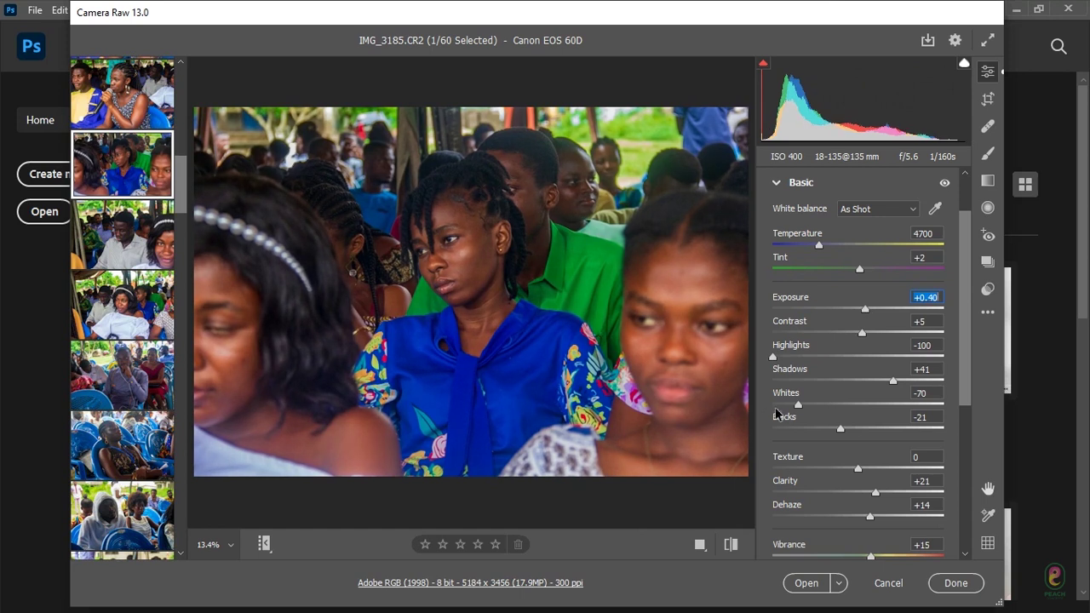
key(shift)
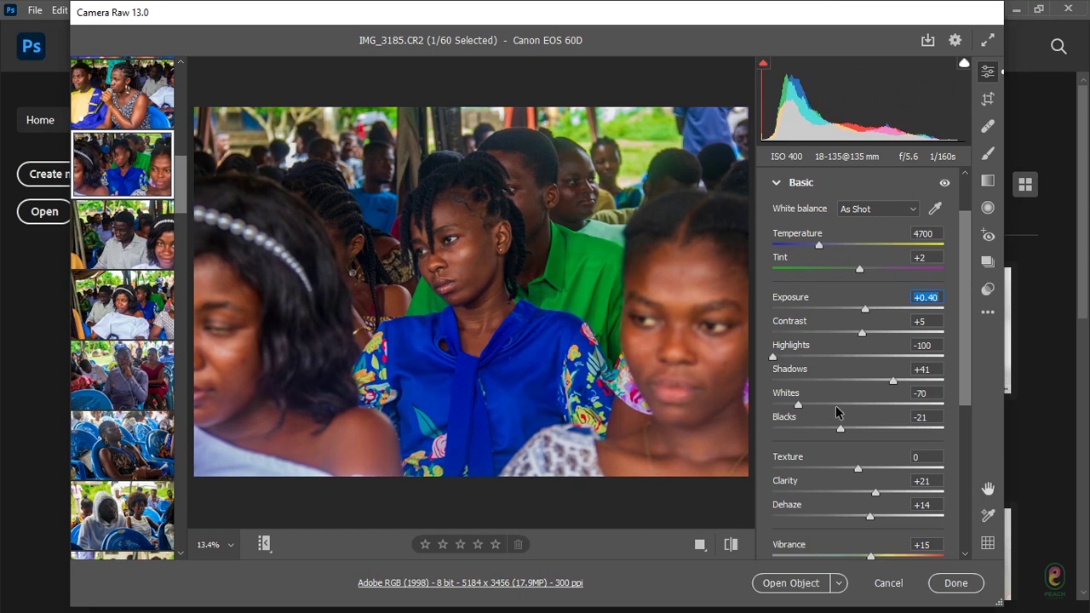
key(ctrl+z)
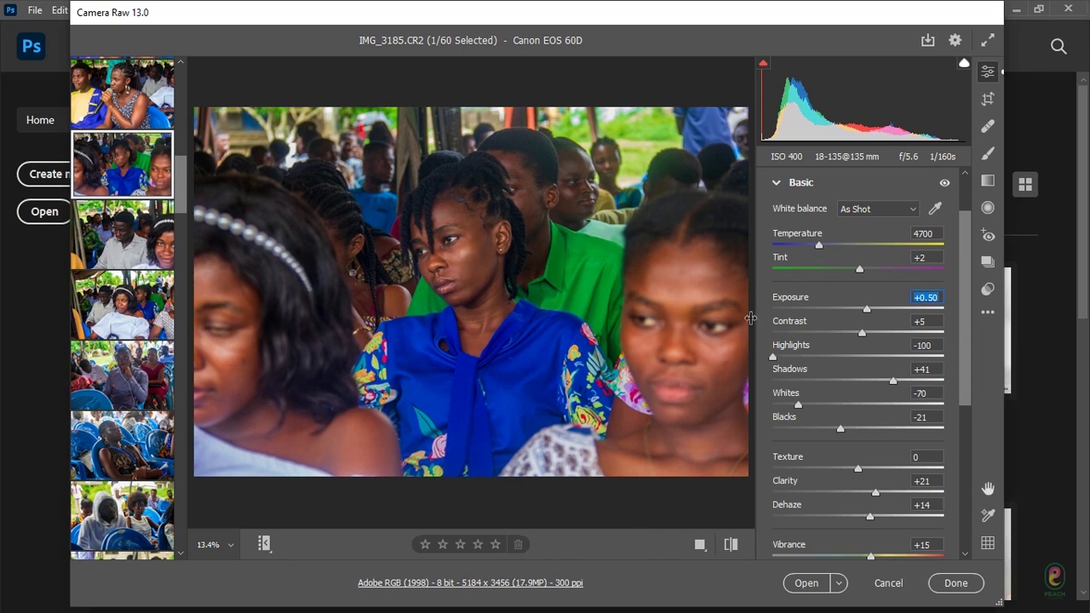
Step: Inspect the face of the woman in the blue blouse at 100% and look over the photo's Detail settings
click(449, 231)
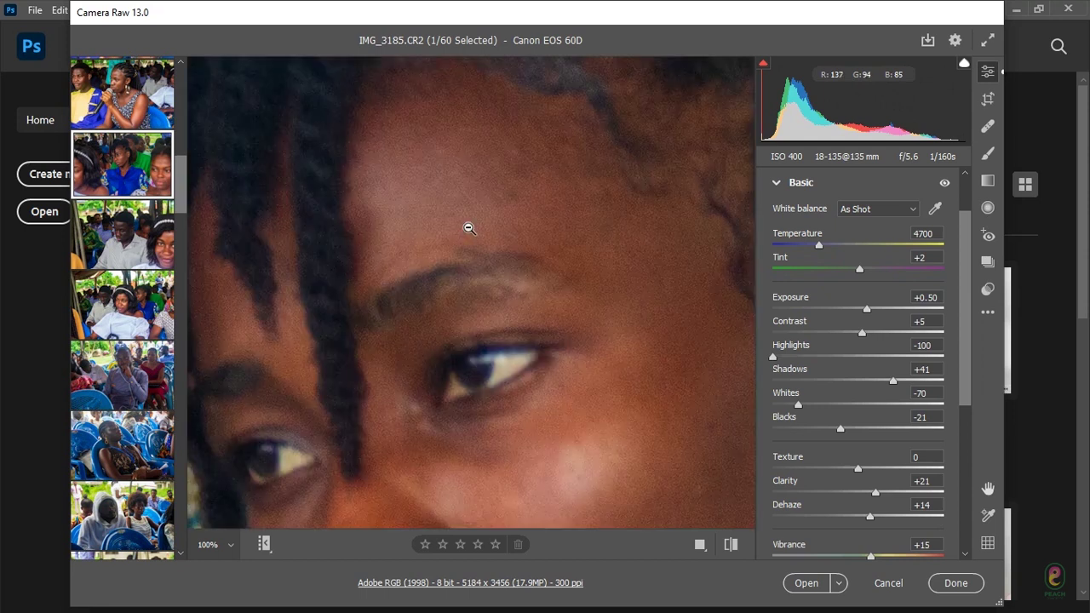
click(468, 229)
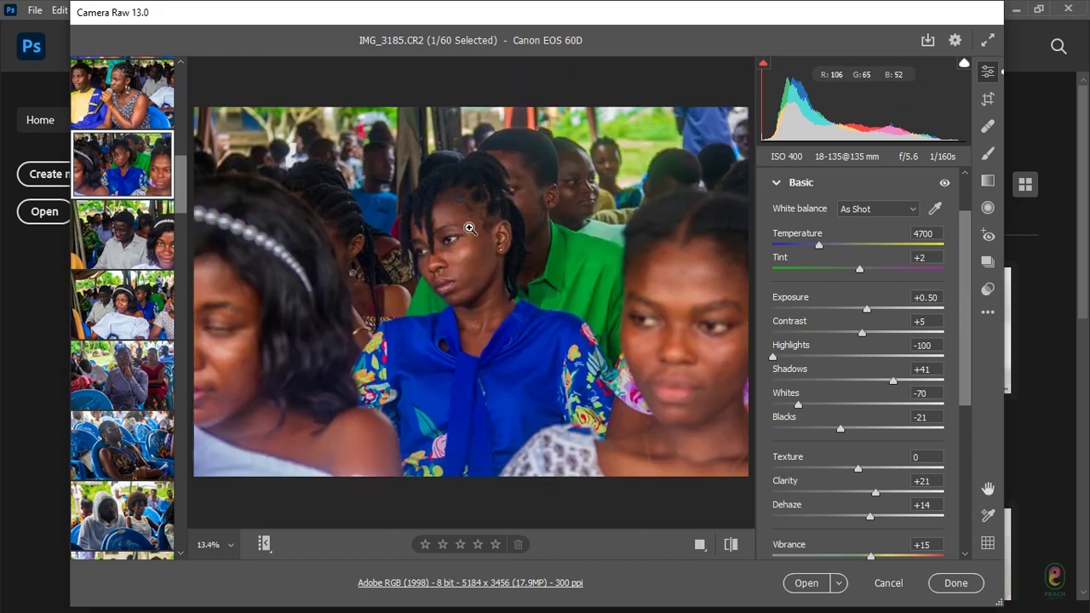
drag(971, 368, 963, 449)
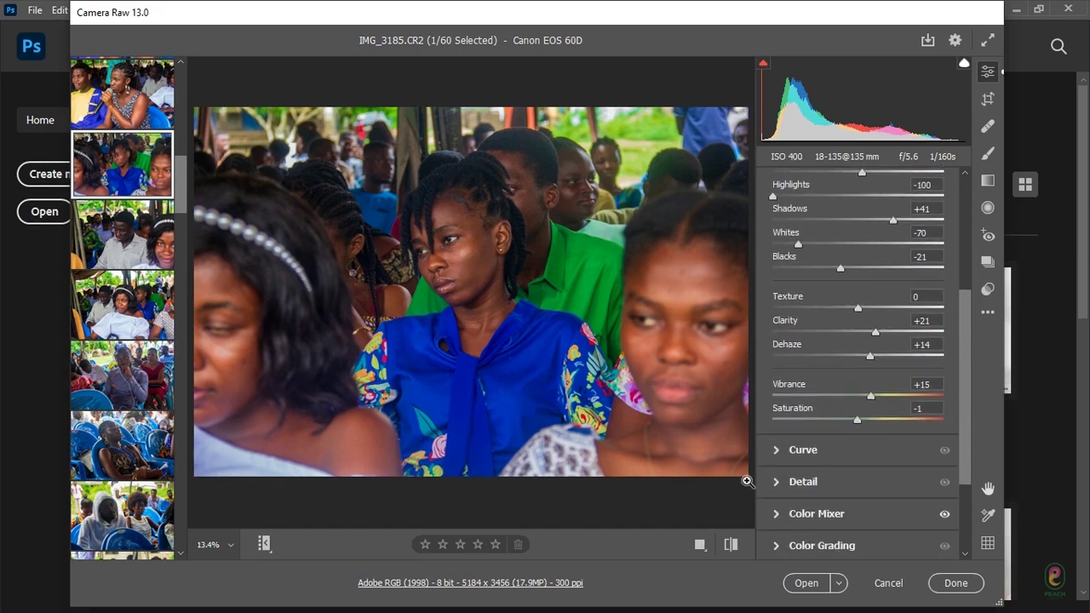
click(778, 483)
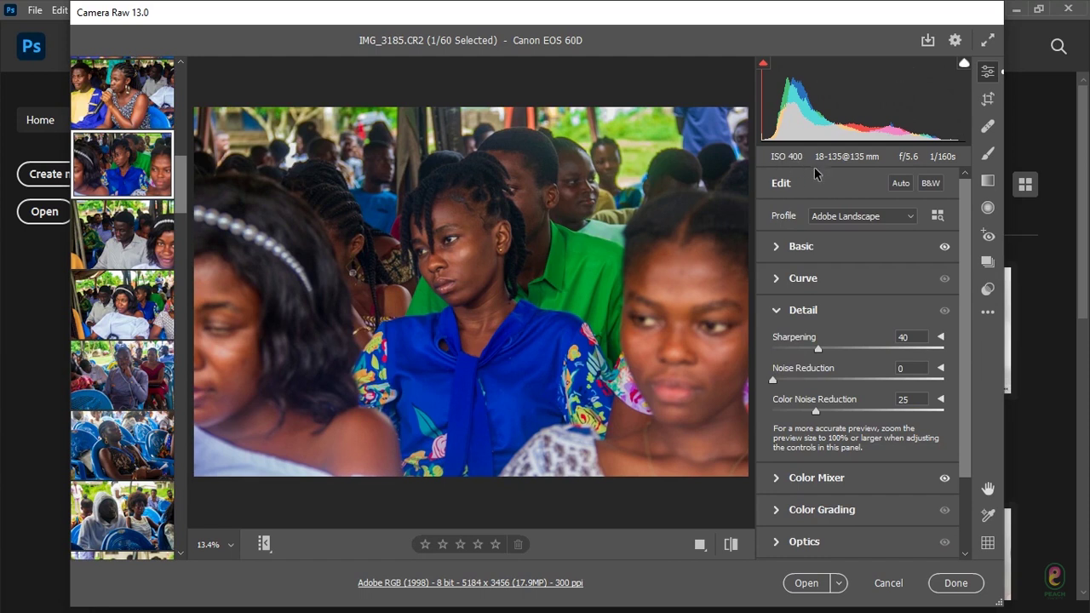
click(776, 312)
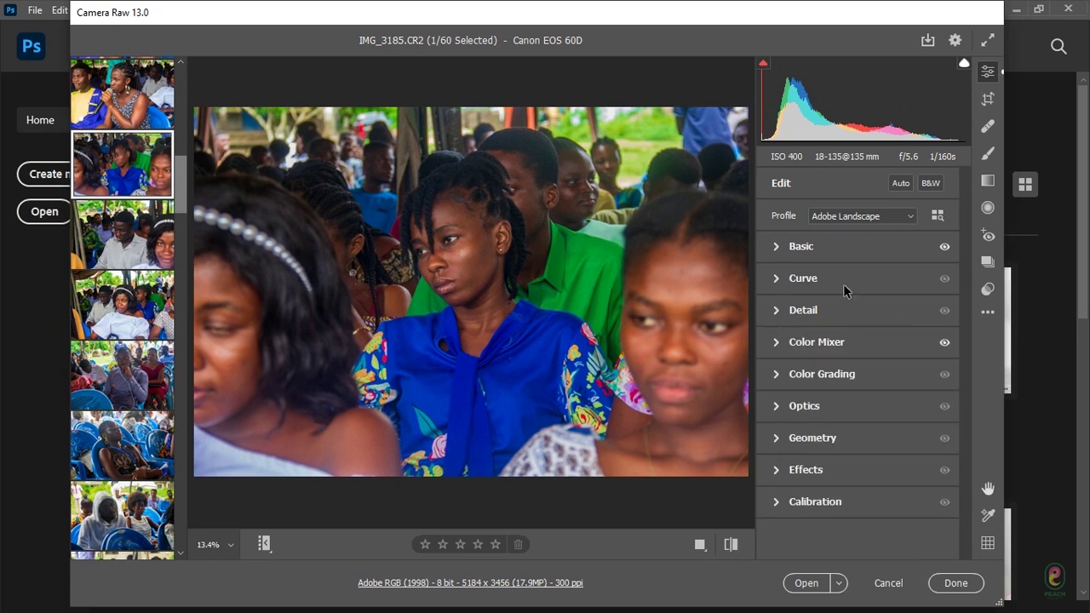
Step: Reopen the Basic settings and set the Tint of IMG_3185.CR2 to 0
click(777, 248)
click(782, 185)
click(777, 248)
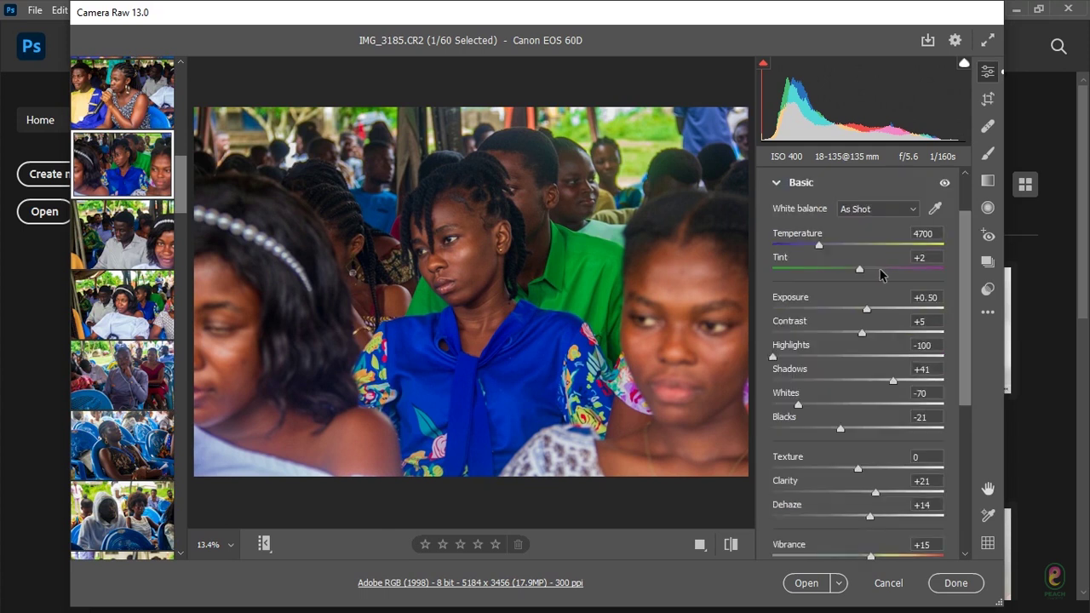
drag(862, 269, 859, 271)
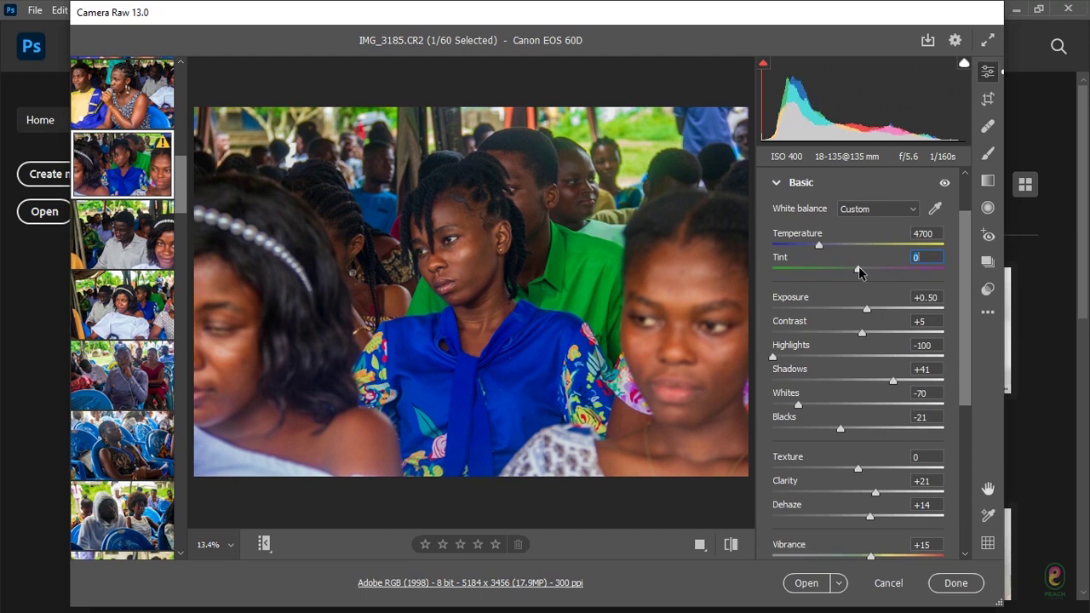
Step: Collapse the Basic settings, compare IMG_3185.CR2 with its default settings and cycle through the before/after views back to the single view
click(778, 186)
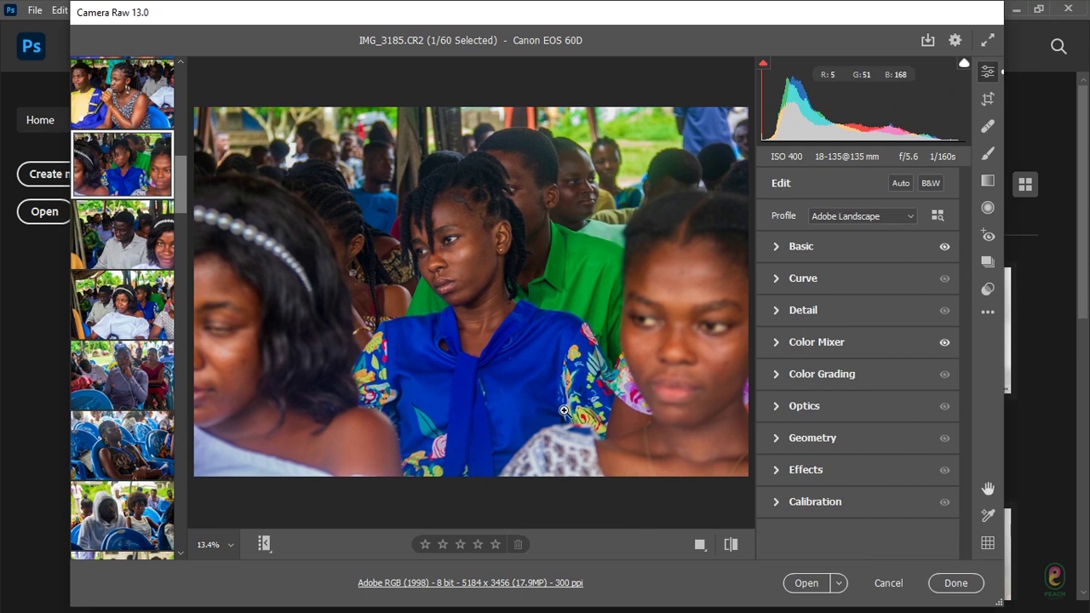
key(backslash)
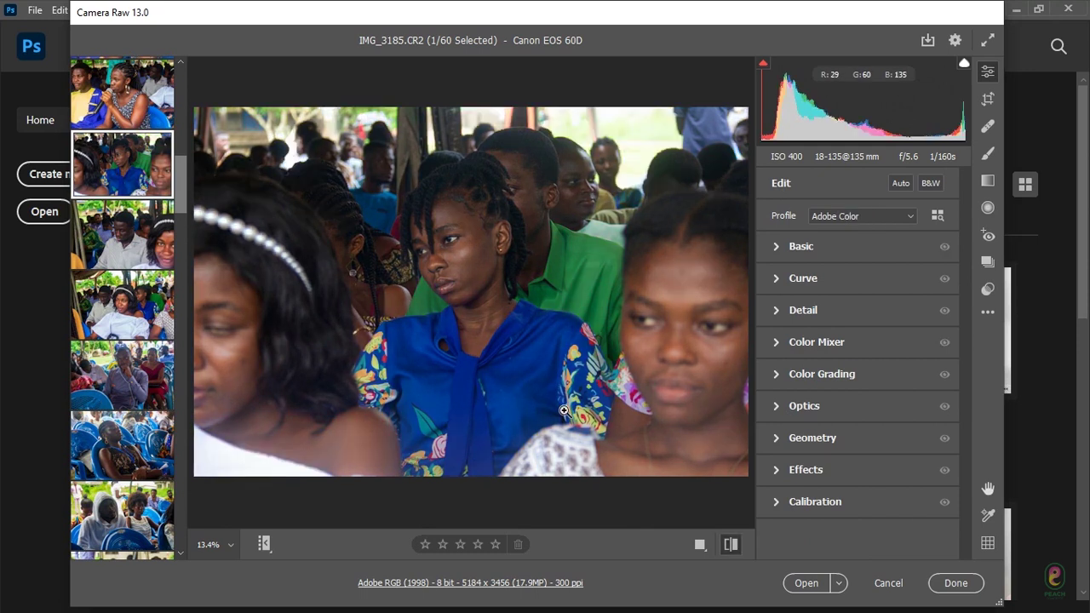
key(backslash)
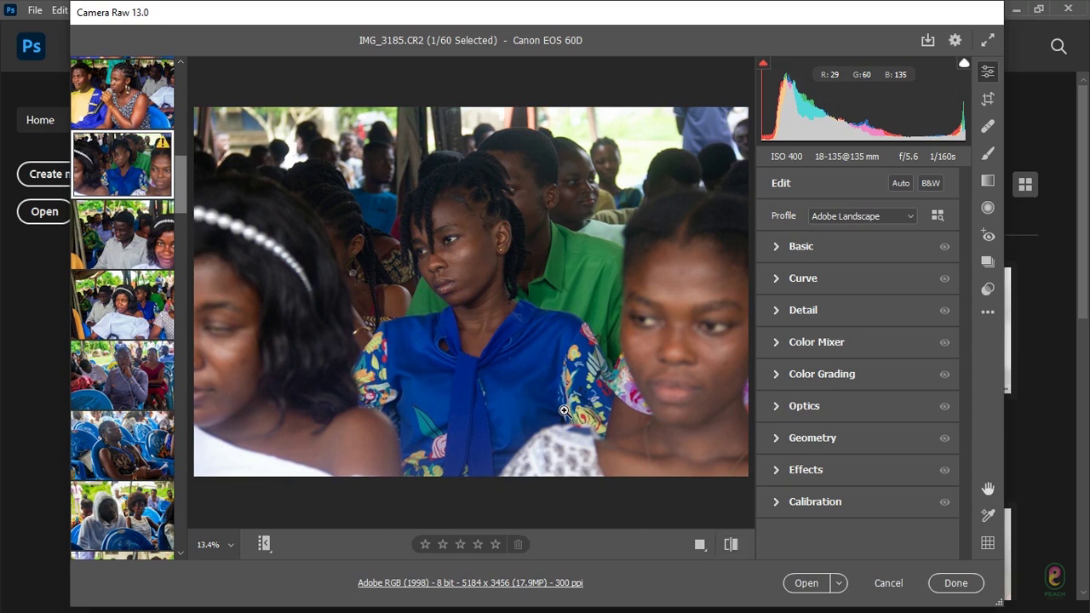
key(p)
key(p)
key(q)
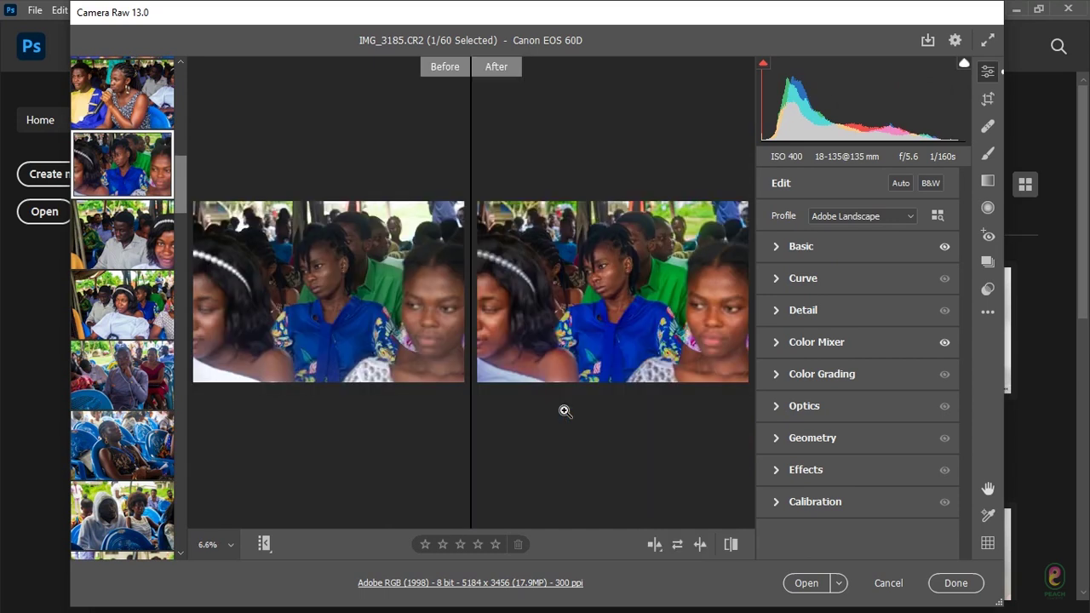
key(q)
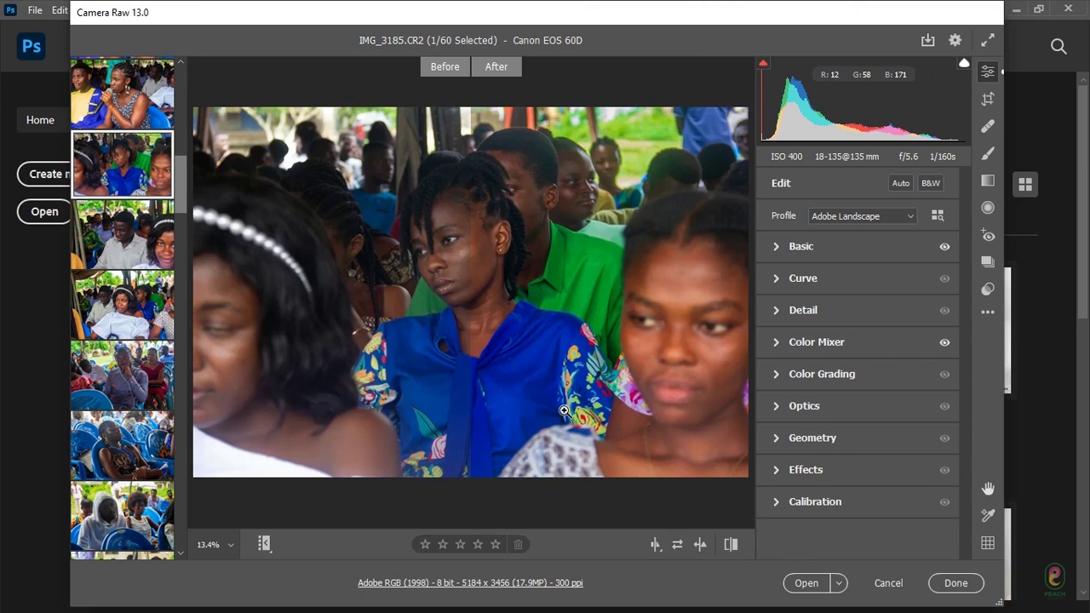
key(q)
key(q)
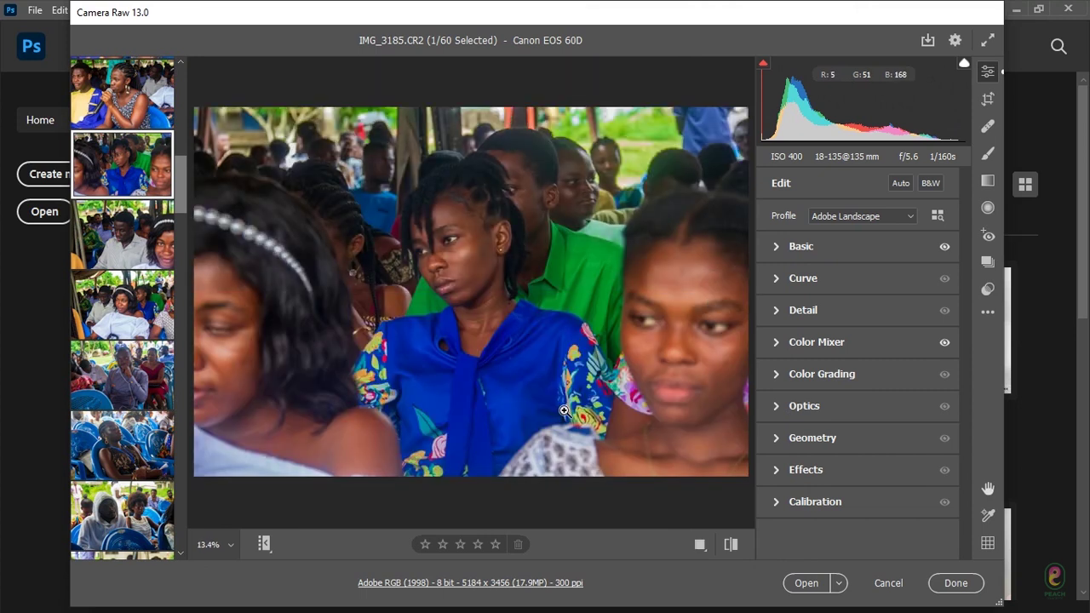
Step: Select IMG_3182.CR2 and compare its before and after versions in the side-by-side and split views, ending in the single view
drag(178, 179, 184, 132)
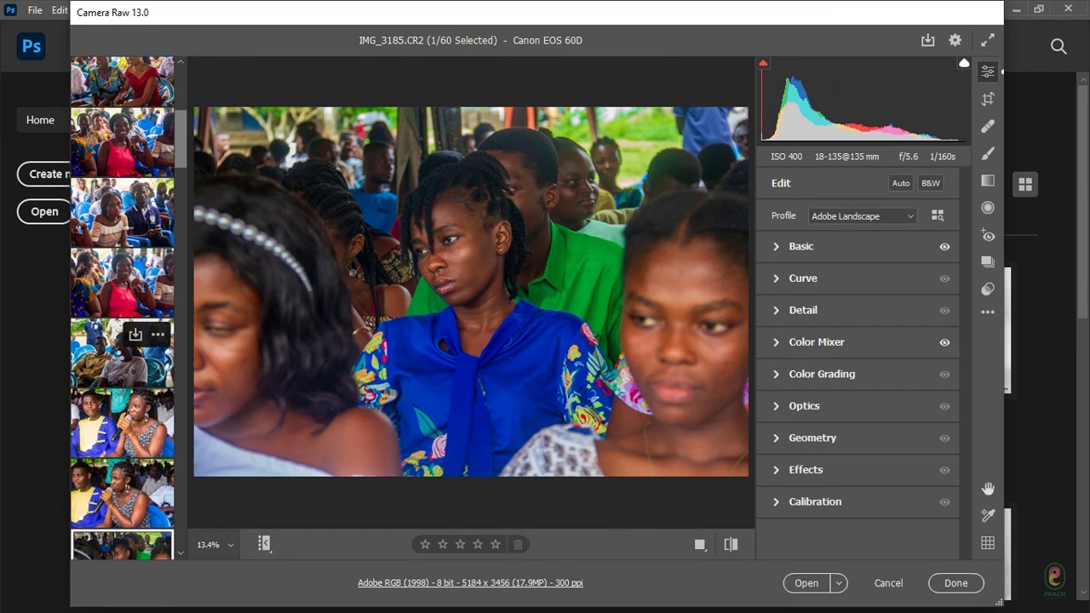
click(111, 354)
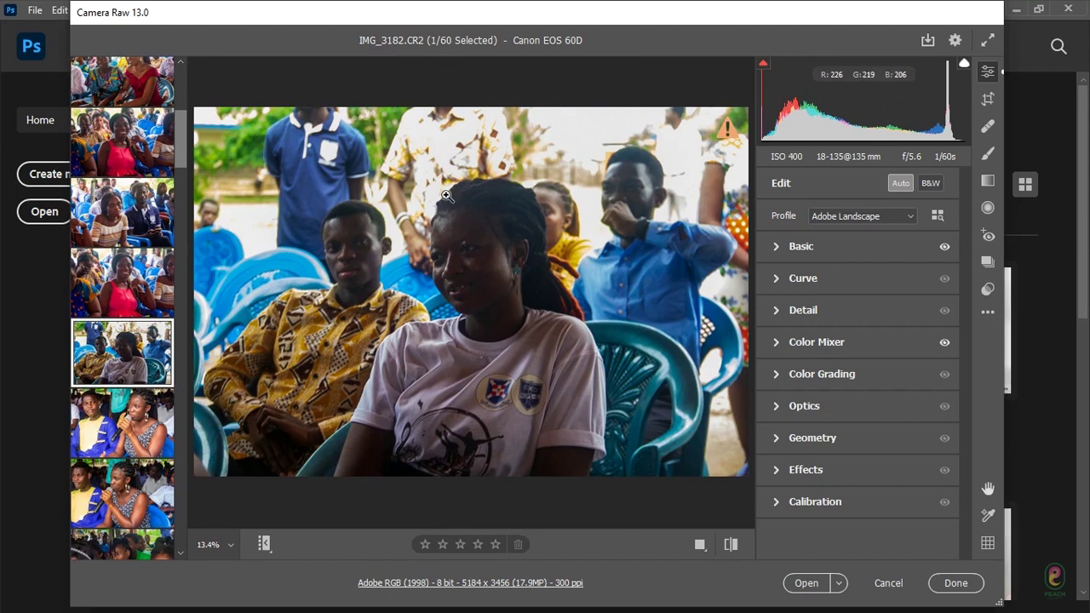
key(q)
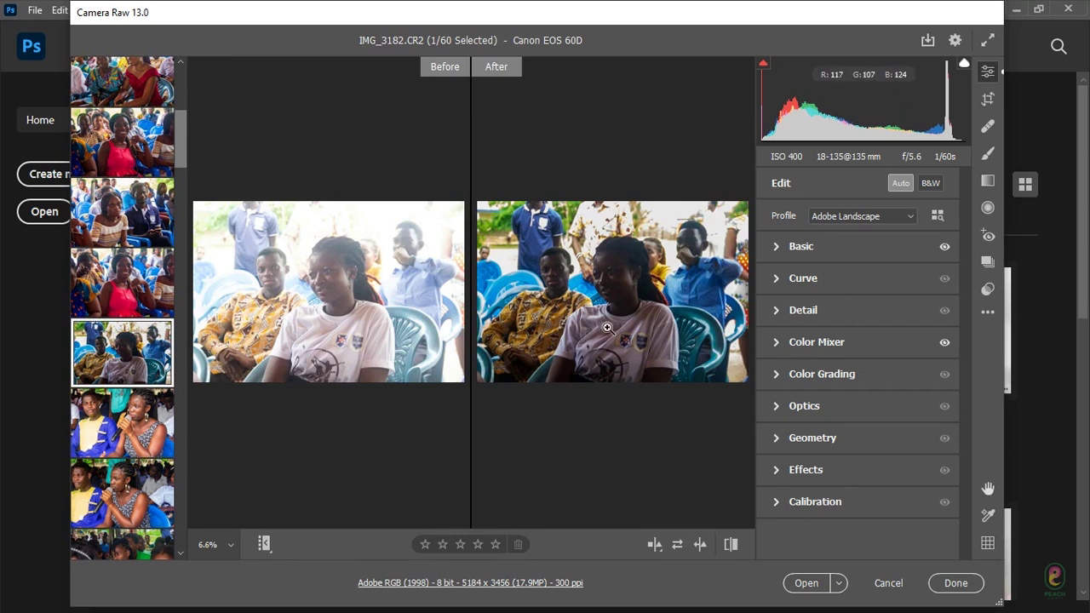
key(q)
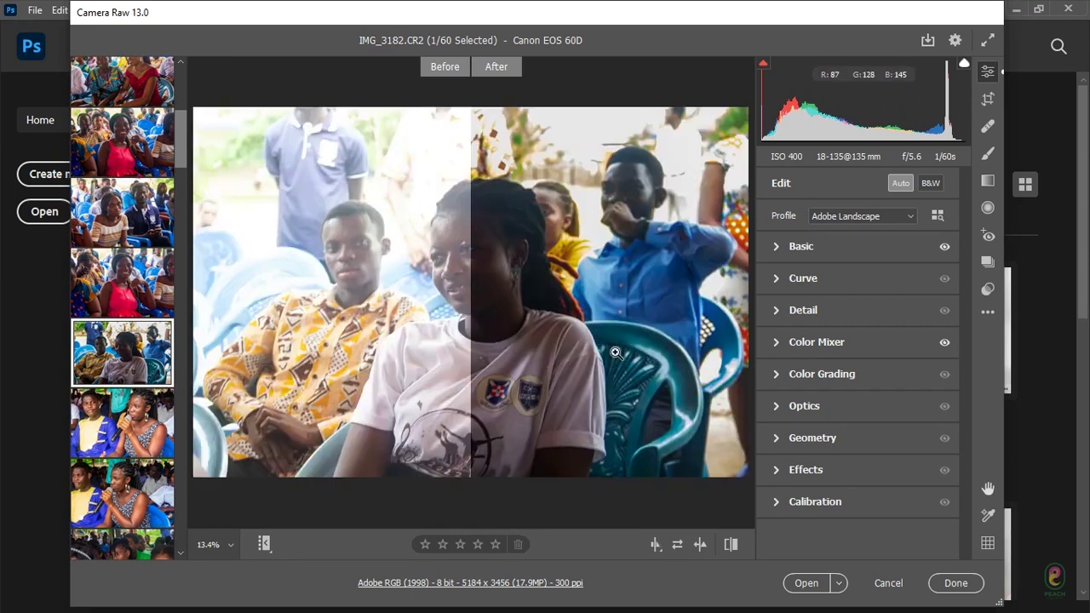
key(q)
key(q)
key(q)
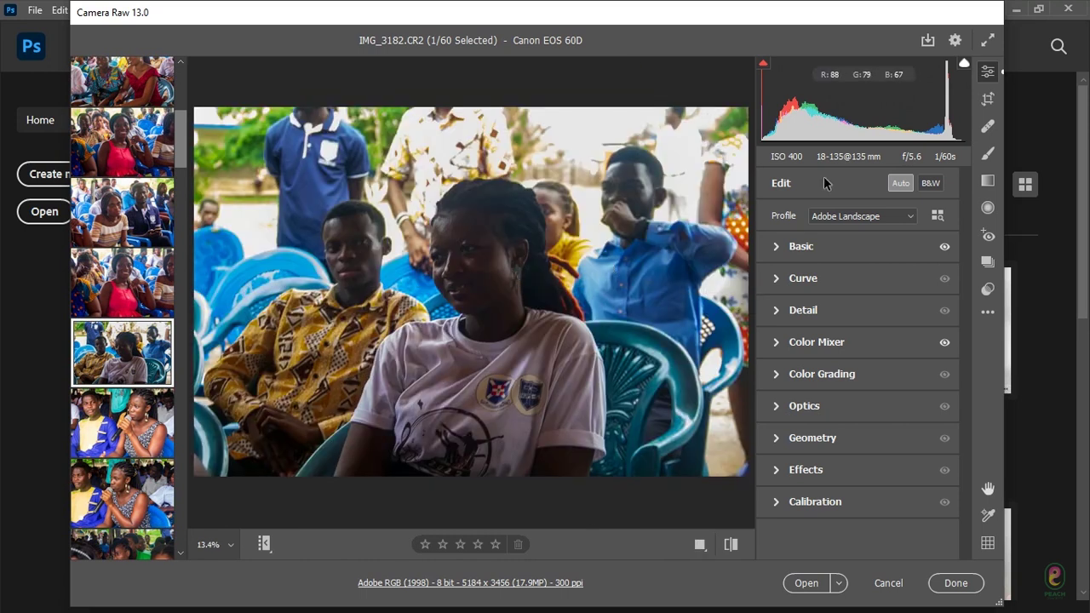
Step: Expand the Basic settings of IMG_3182.CR2 and set its Highlights to -100 and Whites to -57
click(776, 248)
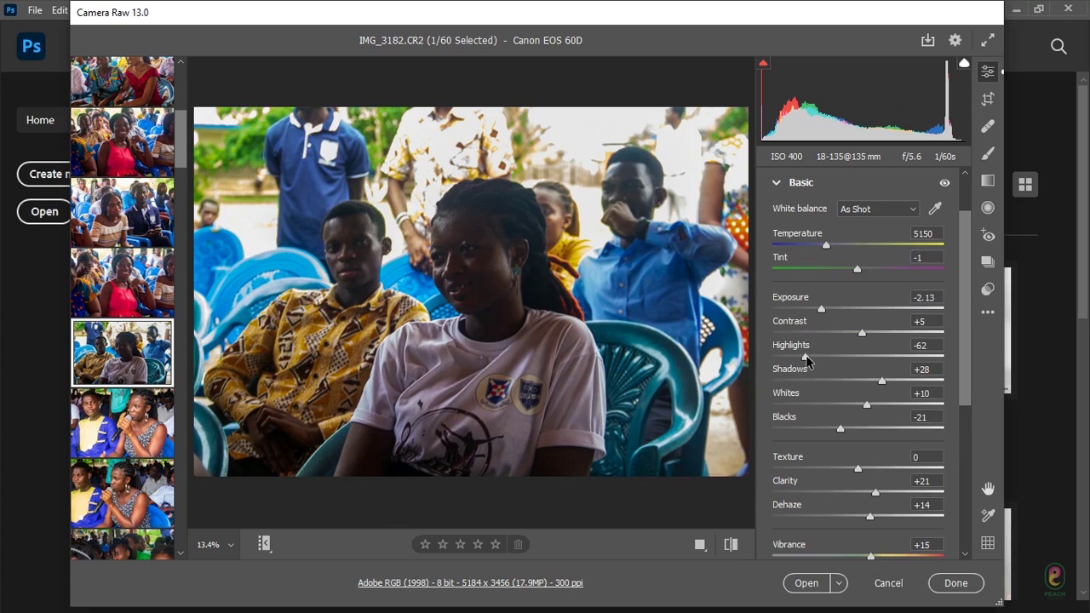
drag(806, 358, 769, 358)
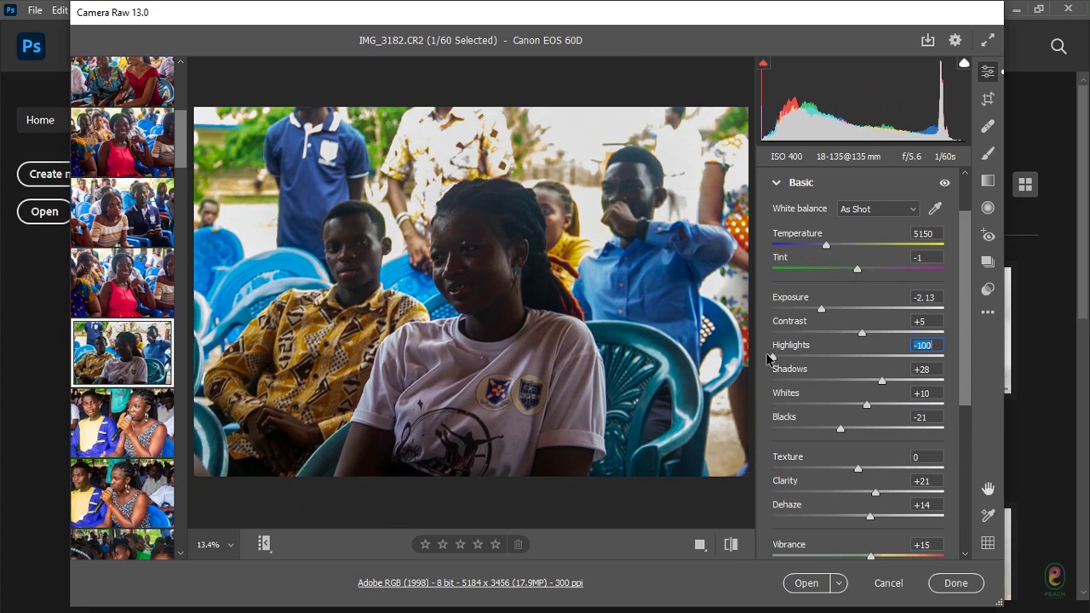
drag(868, 406, 812, 408)
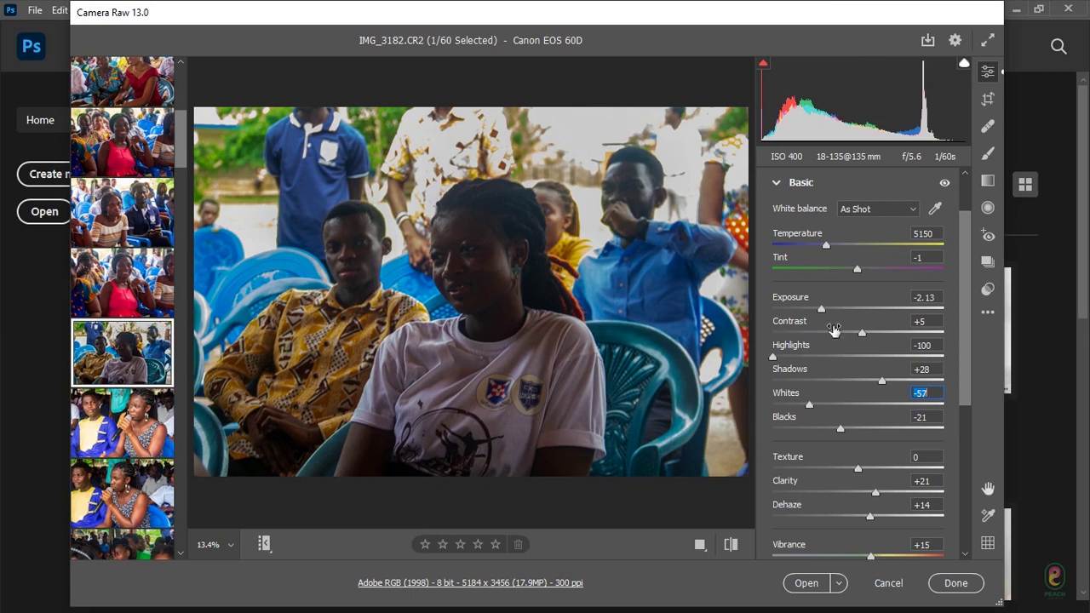
Step: Raise the Exposure of IMG_3182.CR2 to -1.55
drag(824, 308, 834, 313)
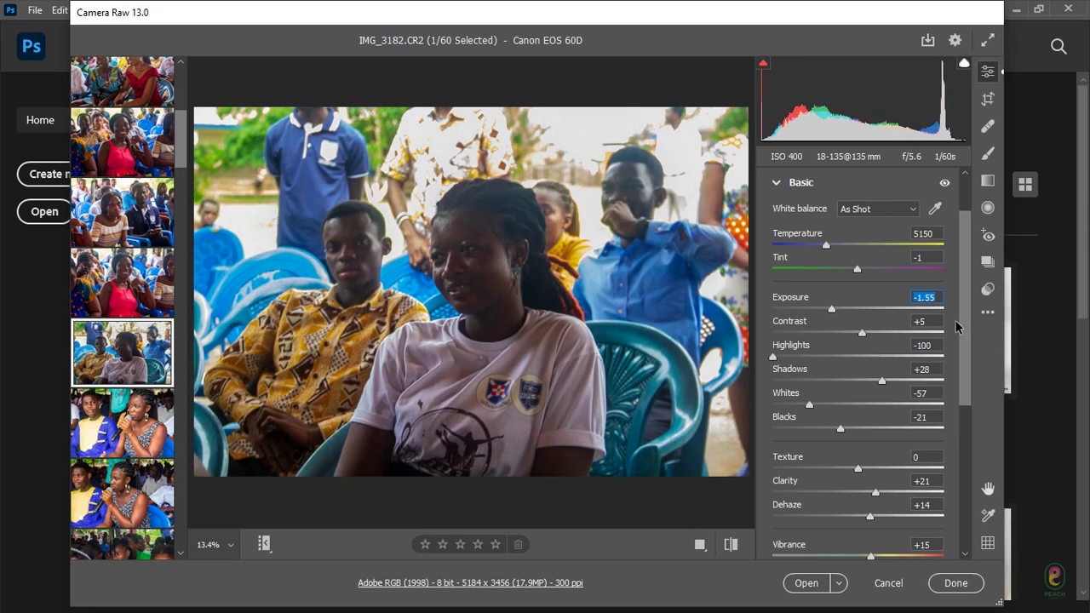
scroll(958, 323, up, 2)
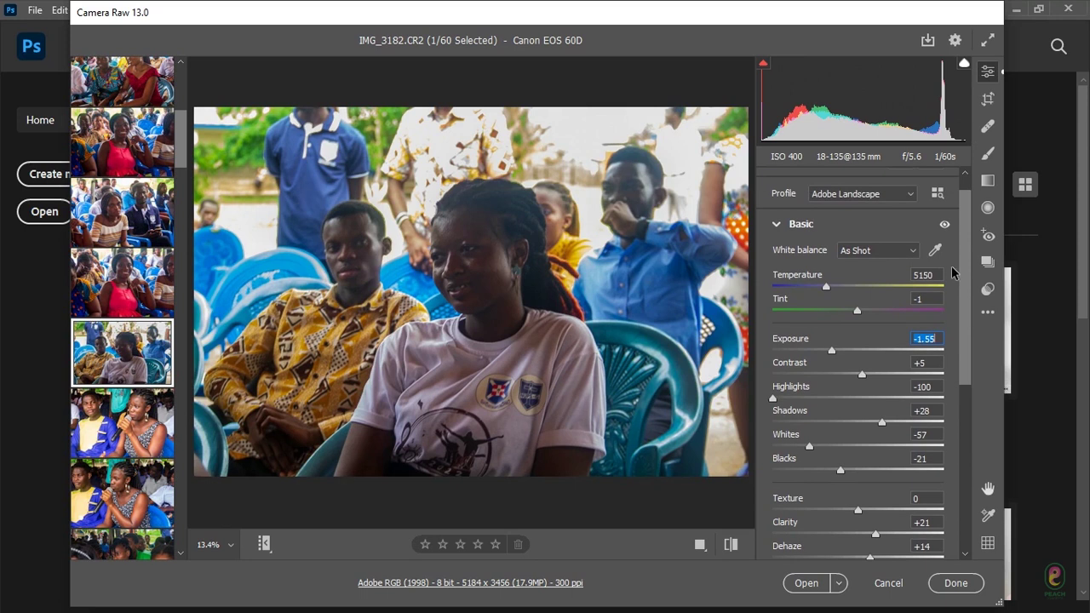
scroll(952, 281, up, 1)
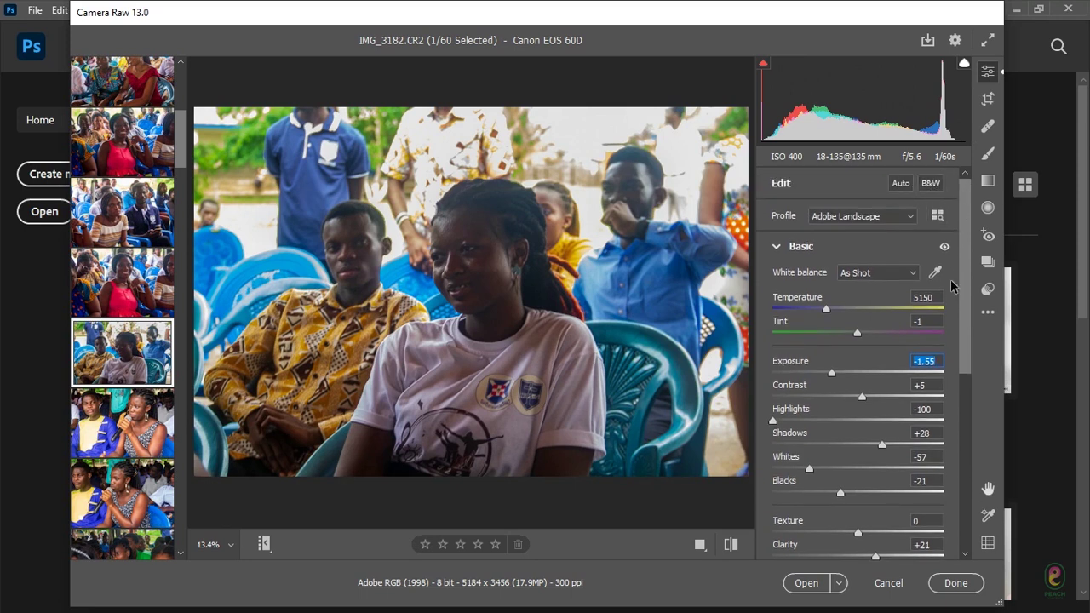
Step: Set the Exposure of IMG_3182.CR2 to -1.50, its Whites to -100 and its Dehaze to +29
scroll(964, 315, down, 3)
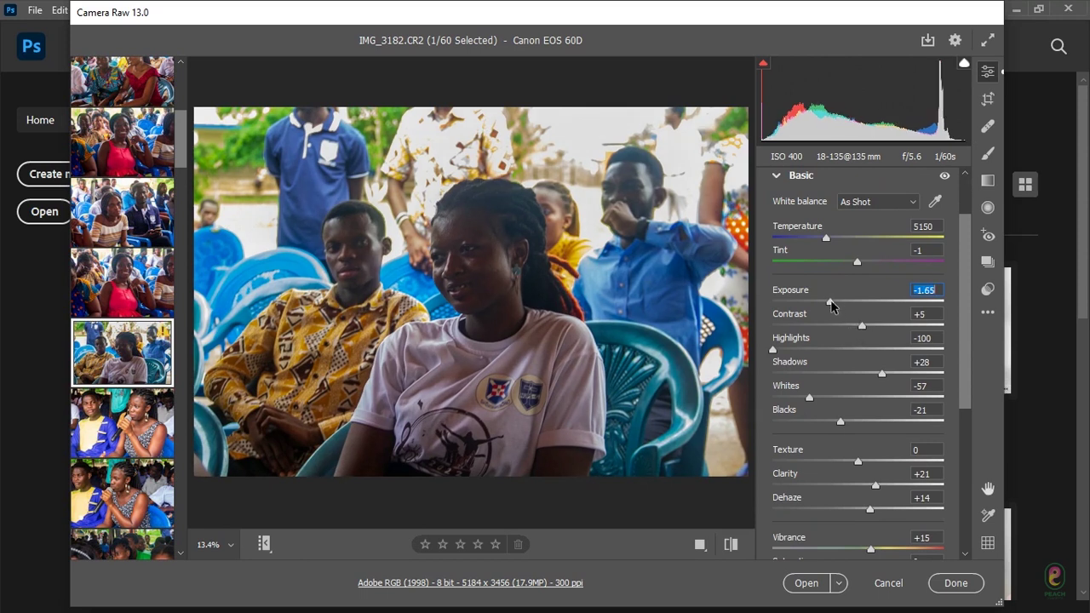
key(Up)
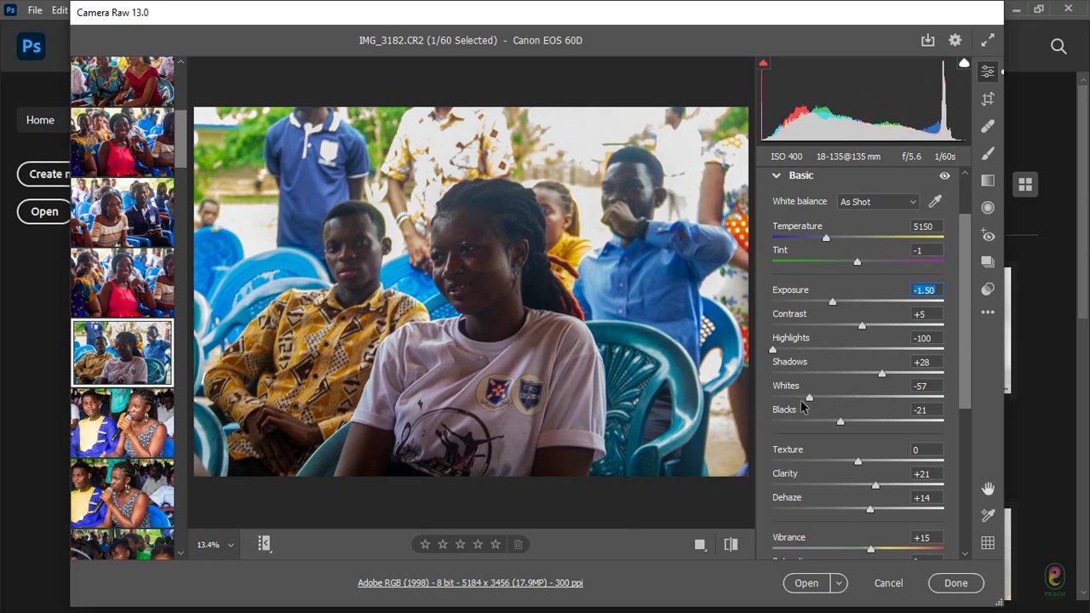
drag(809, 398, 737, 368)
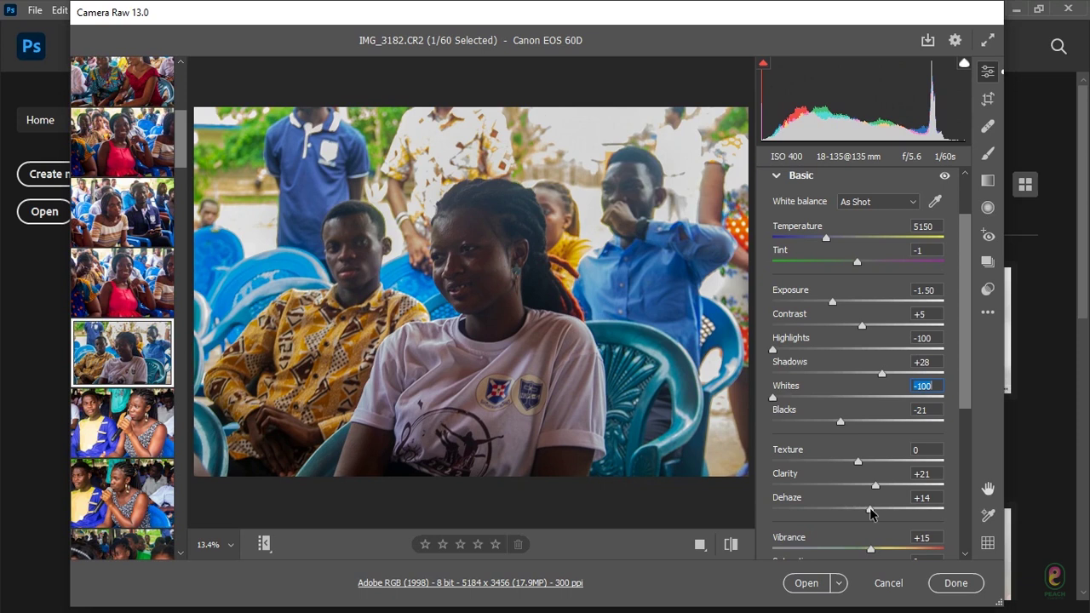
drag(870, 511, 884, 509)
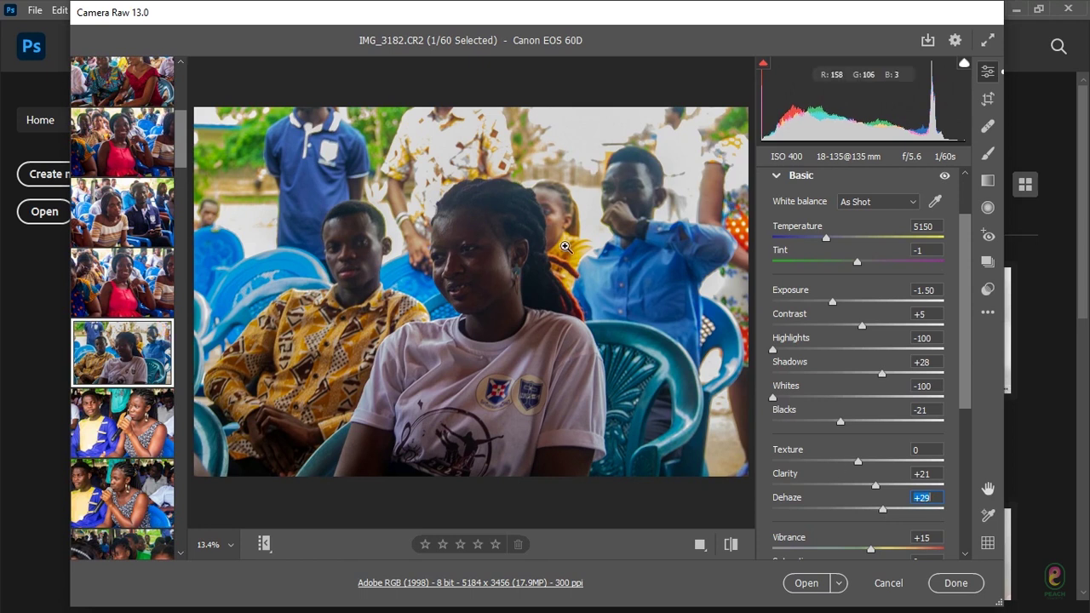
Step: Cycle IMG_3182.CR2 through the side-by-side and split before/after views, ending in the single view
key(q)
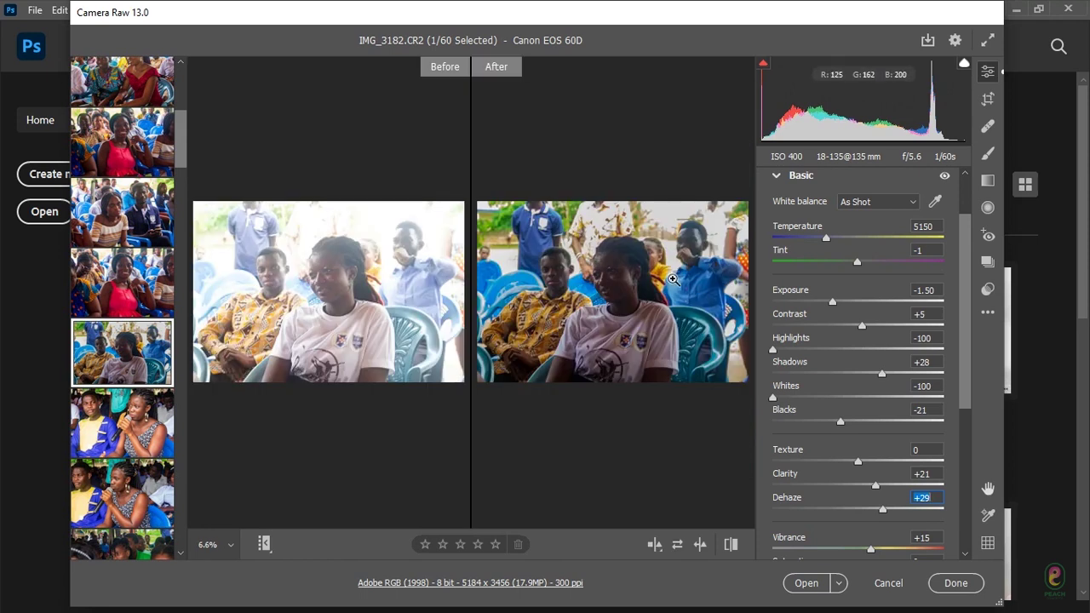
key(q)
key(q)
key(q)
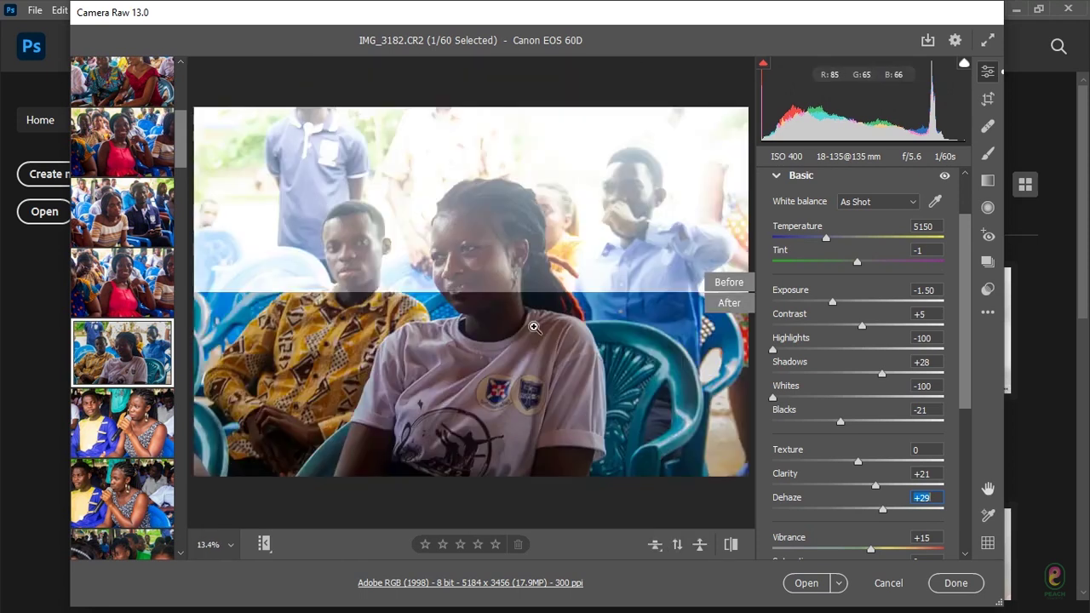
key(q)
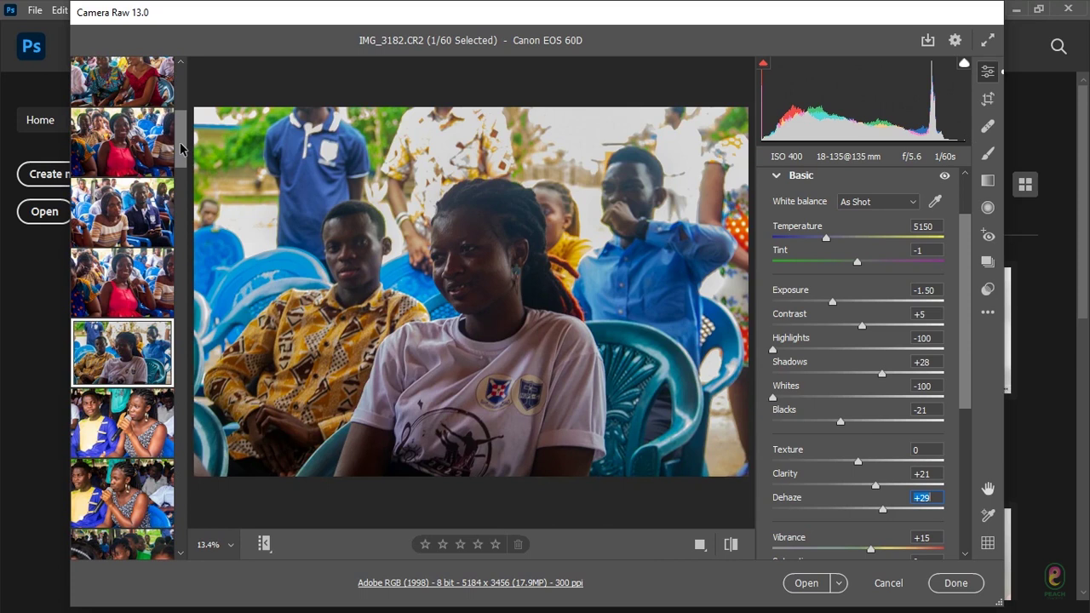
Step: Select IMG_3185.CR2 in the filmstrip and set its Dehaze to +20
drag(180, 143, 145, 185)
click(123, 162)
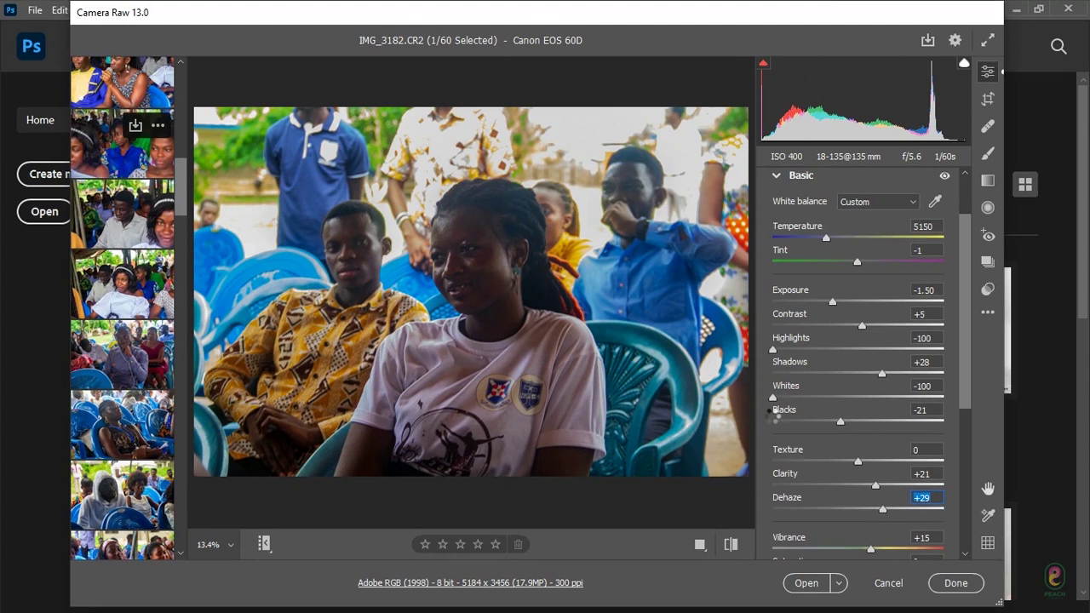
click(869, 512)
drag(870, 512, 874, 514)
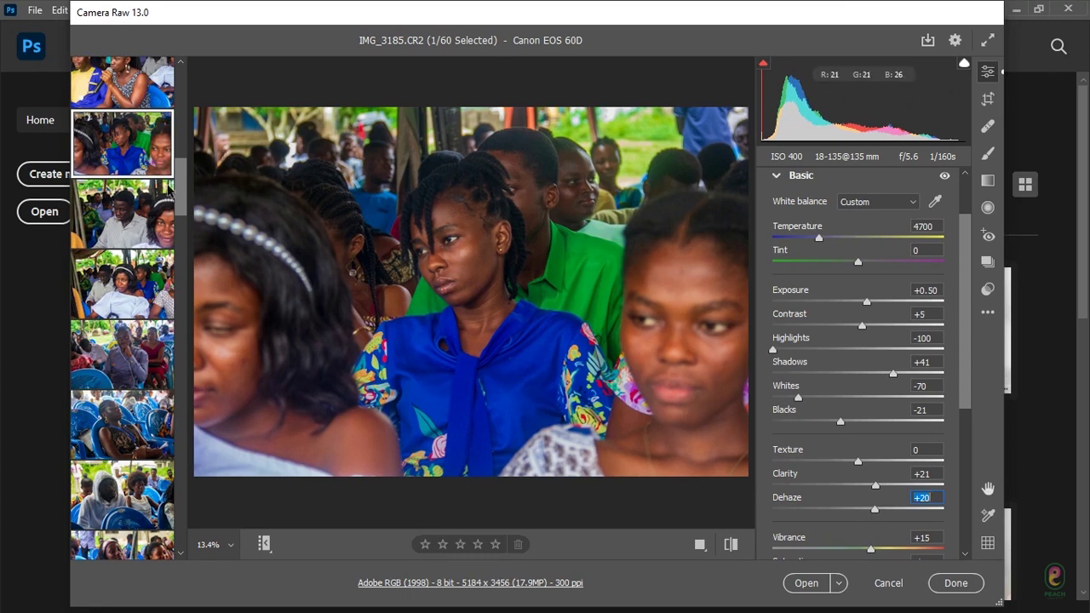
Step: Display IMG_3203.CR2, select all 60 photos in the filmstrip and open the save options for them
mouse_move(182, 198)
mouse_down()
mouse_move(184, 134)
mouse_move(187, 178)
mouse_up()
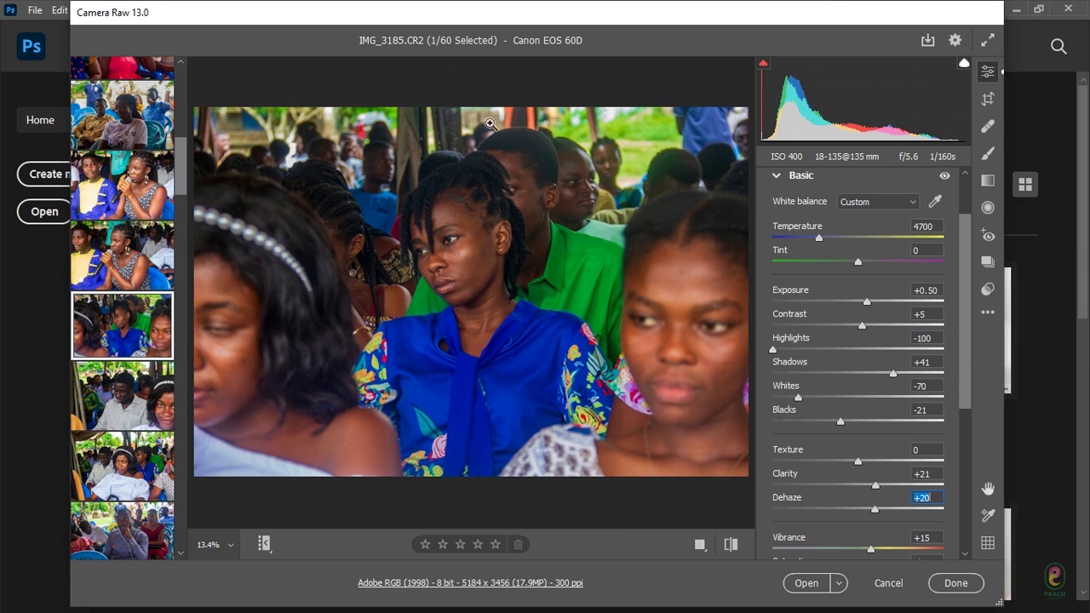
drag(183, 170, 175, 287)
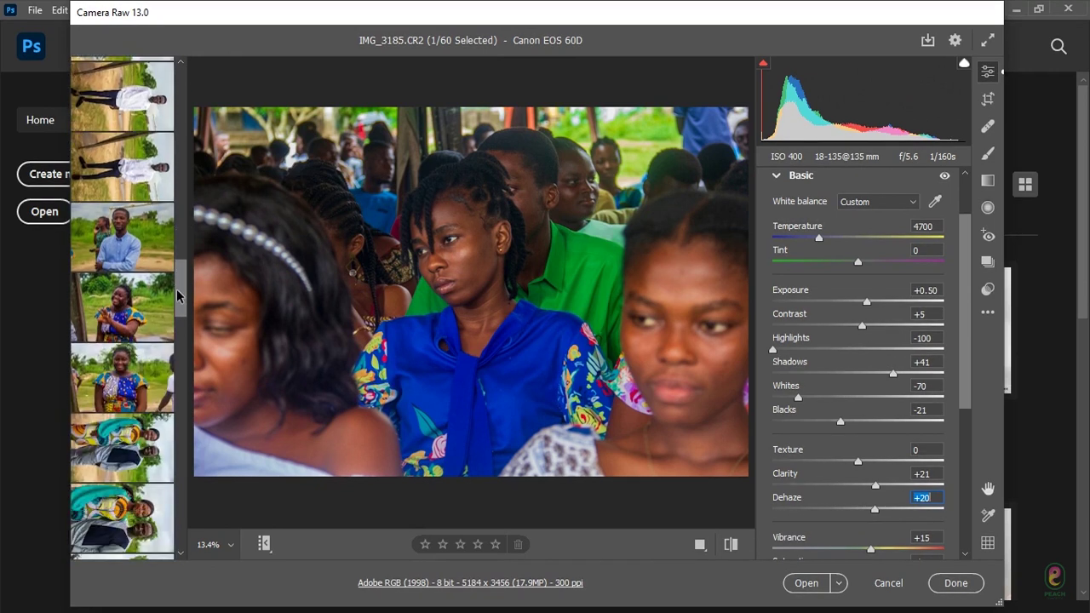
click(122, 247)
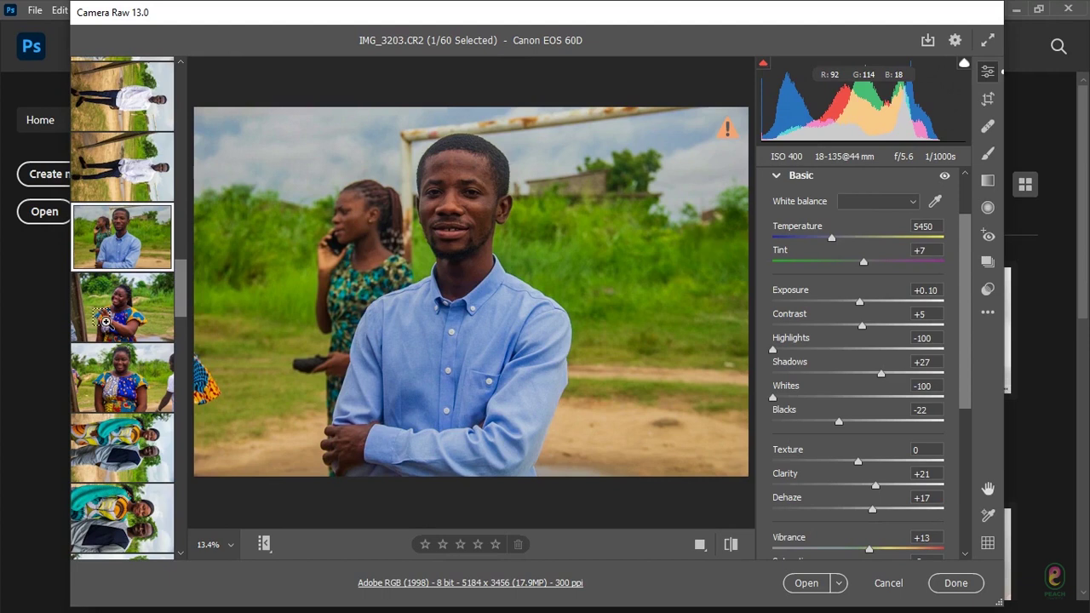
key(ctrl+a)
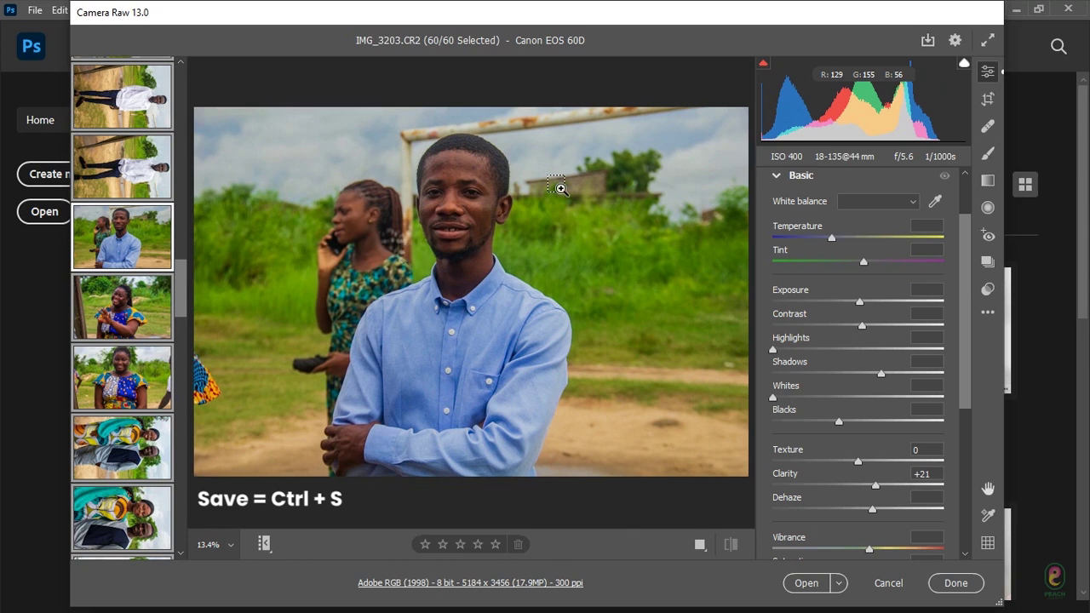
key(ctrl+s)
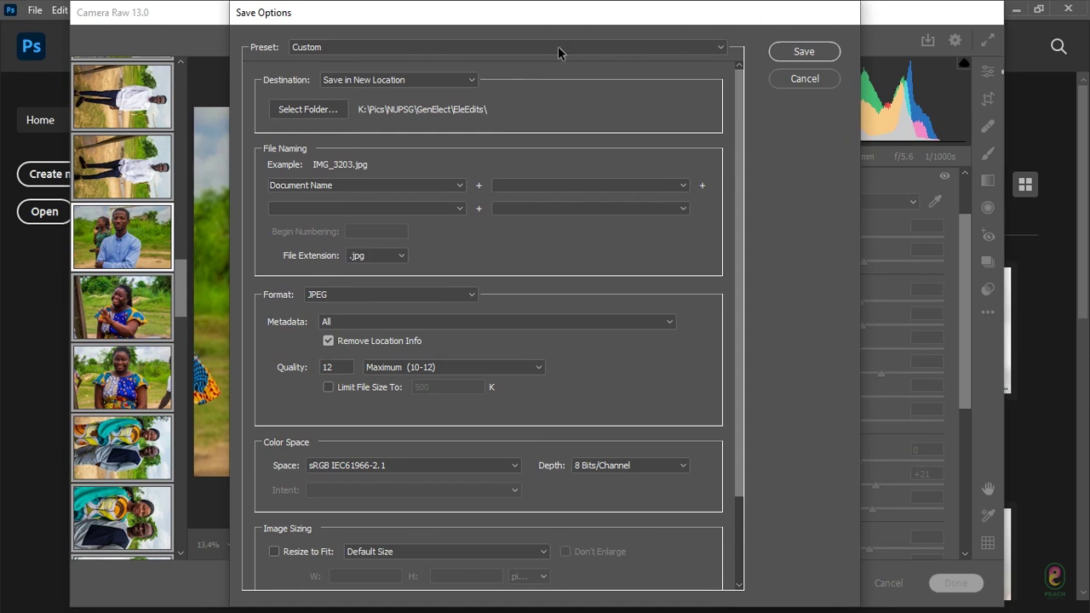
Step: Look at the EleEdits destination folder for the saved photos and close the folder selection without changing it
click(310, 108)
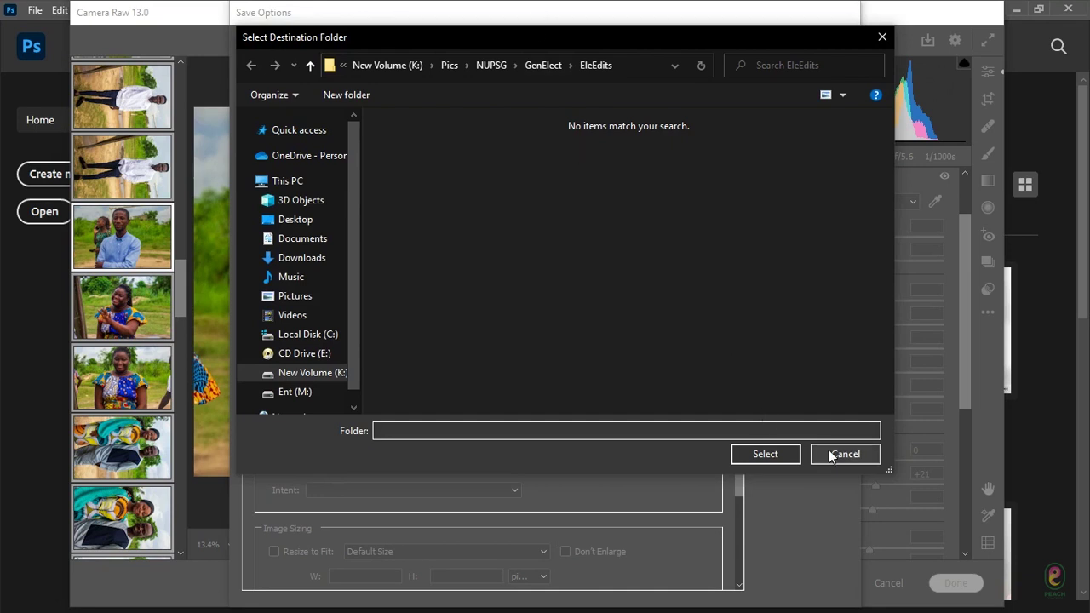
click(593, 67)
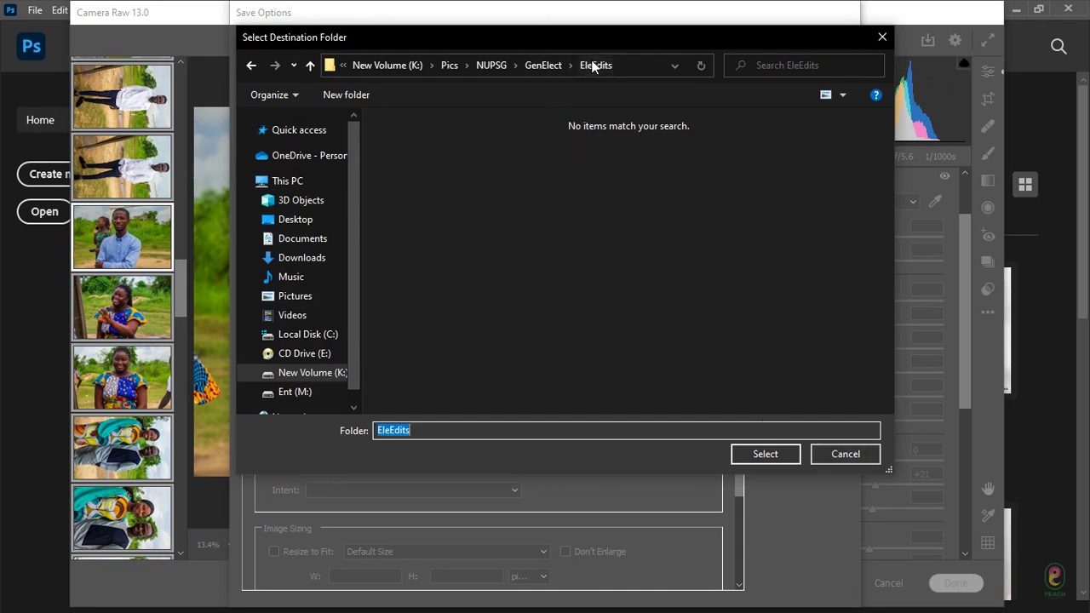
click(828, 454)
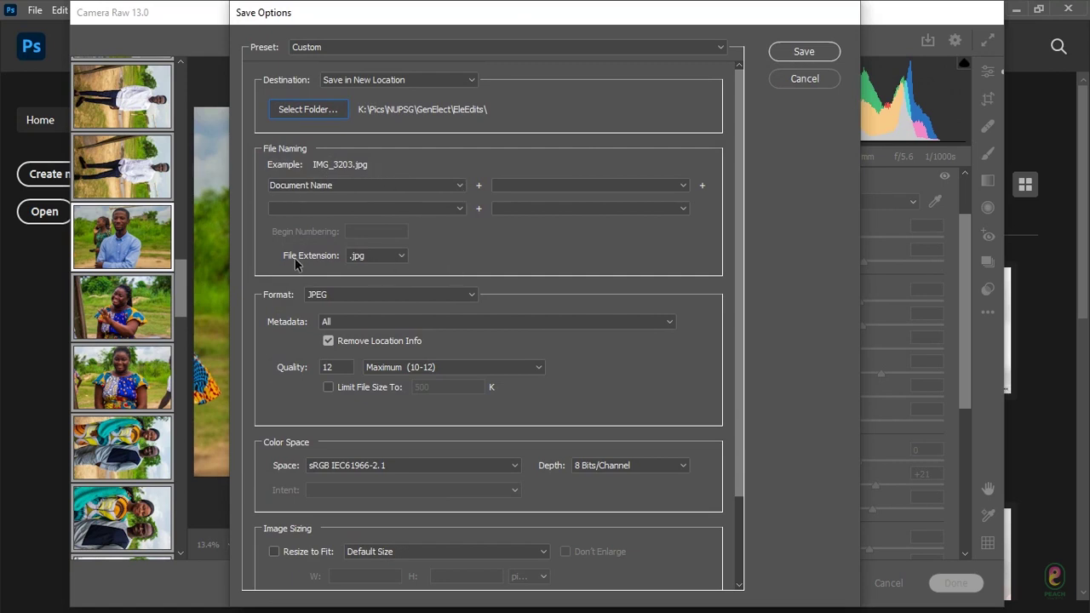
Step: Choose .jpg as the file extension and review the color space, image sizing and output sharpening options
click(400, 258)
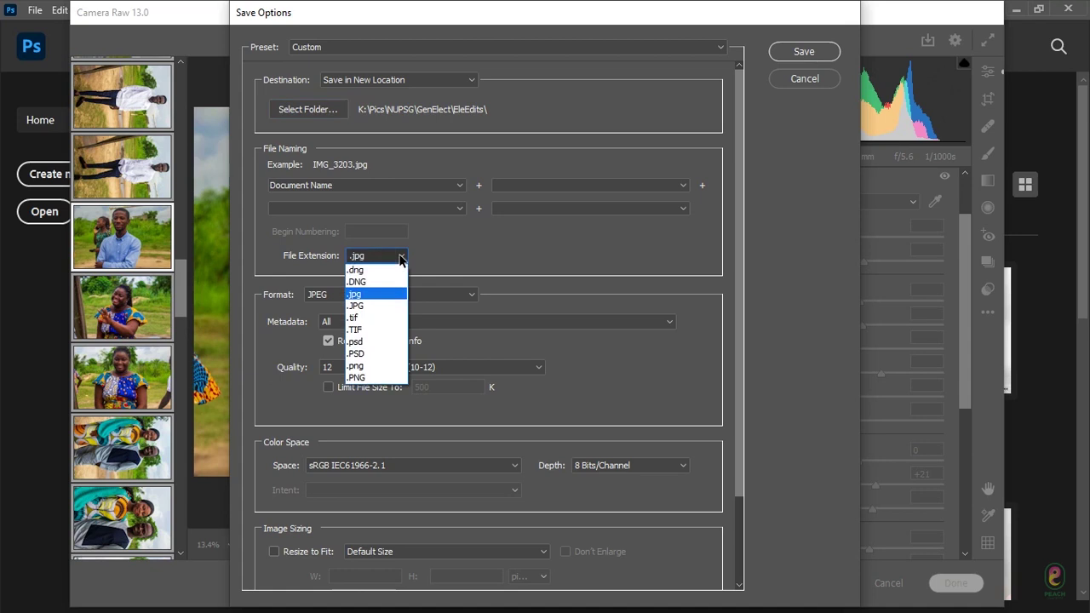
click(381, 295)
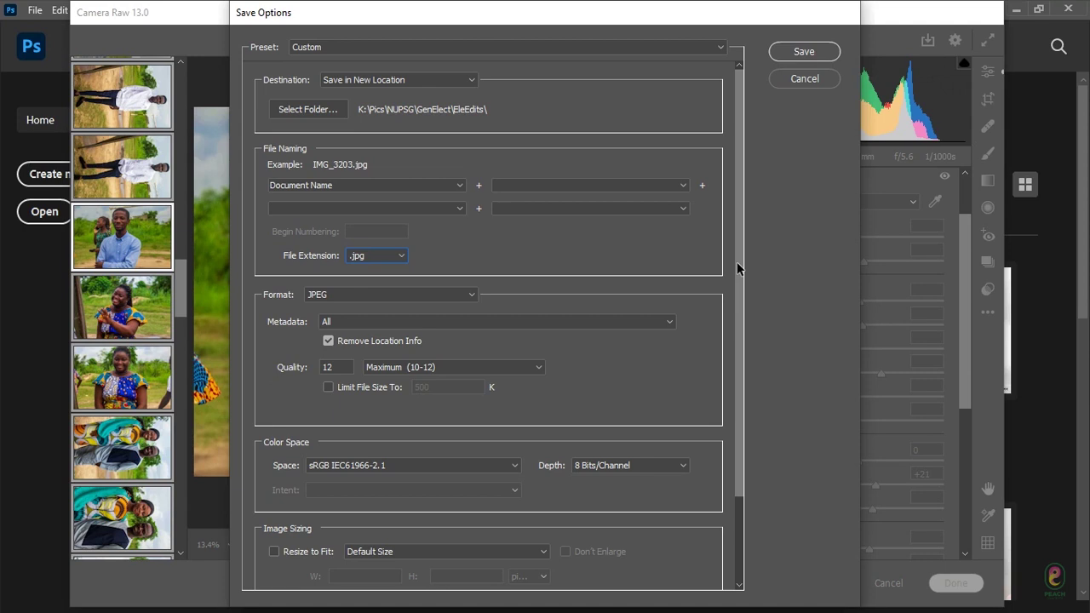
scroll(737, 262, down, 3)
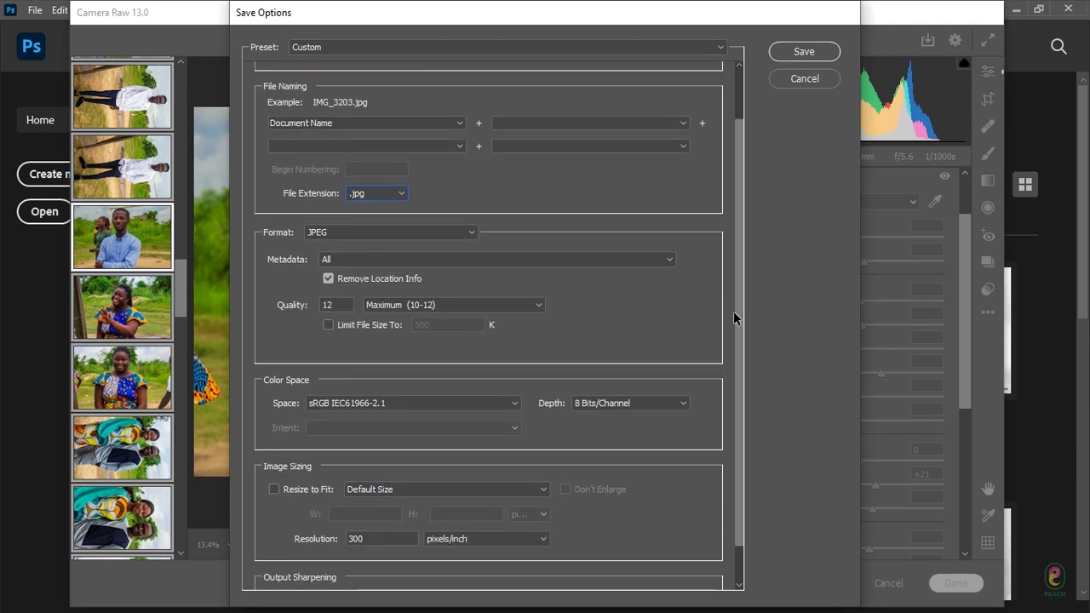
scroll(735, 332, down, 2)
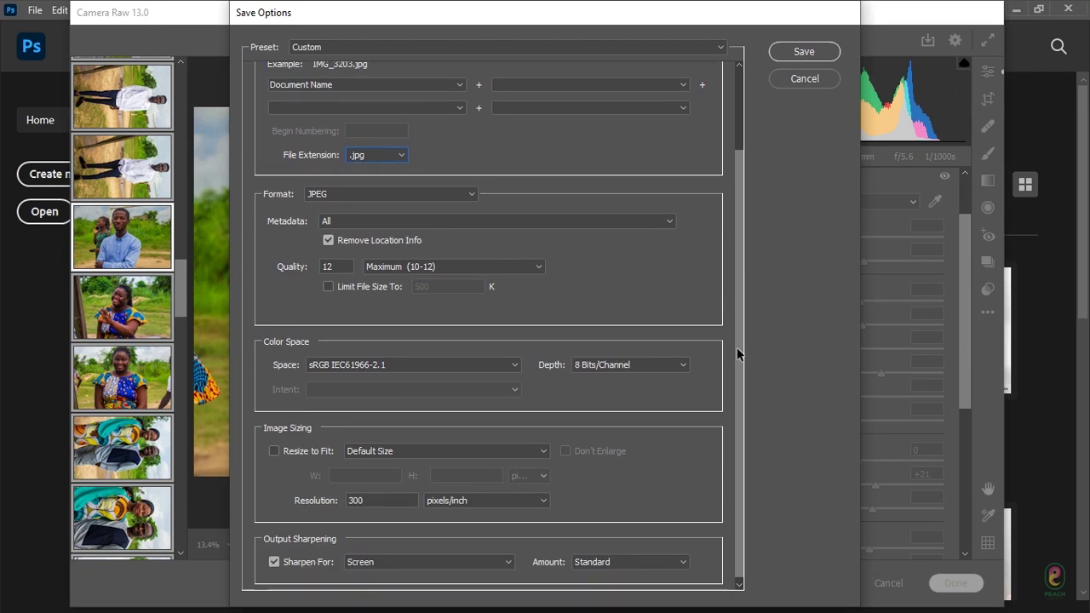
scroll(738, 353, down, 1)
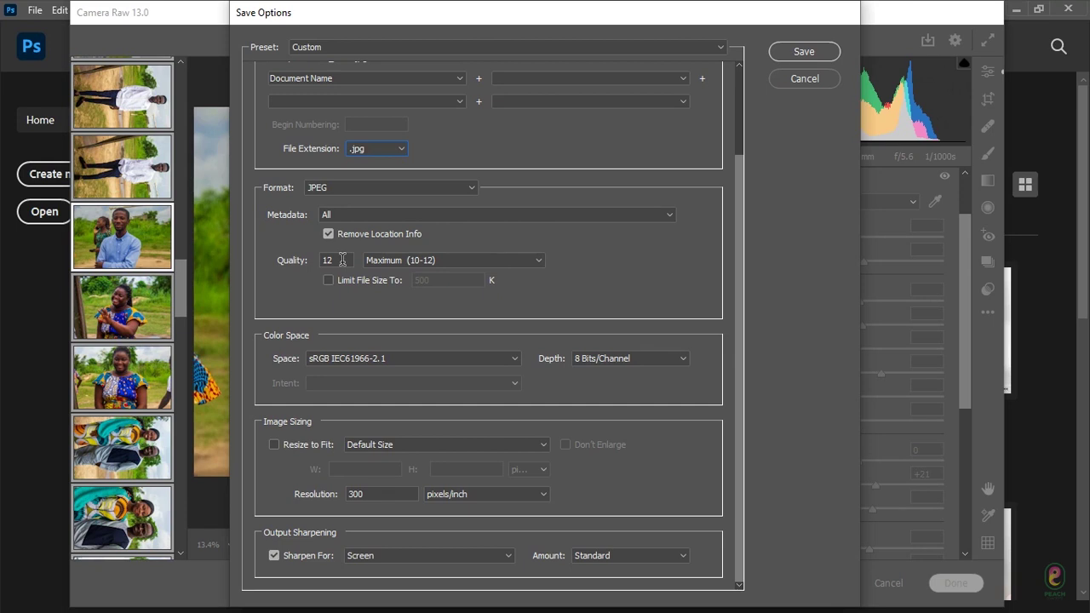
Step: Choose Maximum (10-12) as the JPEG quality and close the save options without saving
drag(342, 260, 316, 260)
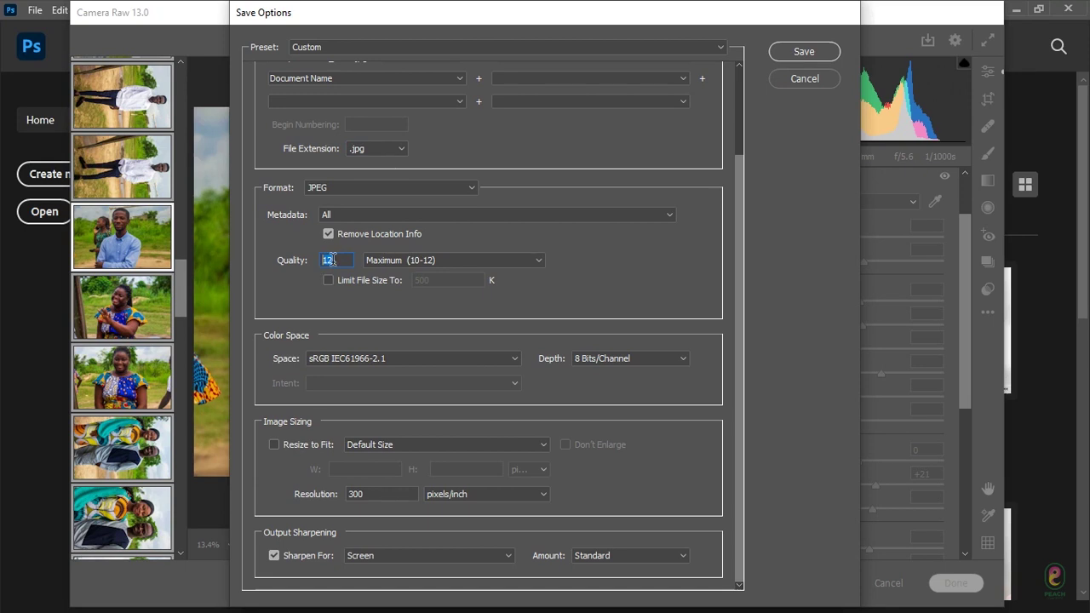
click(423, 262)
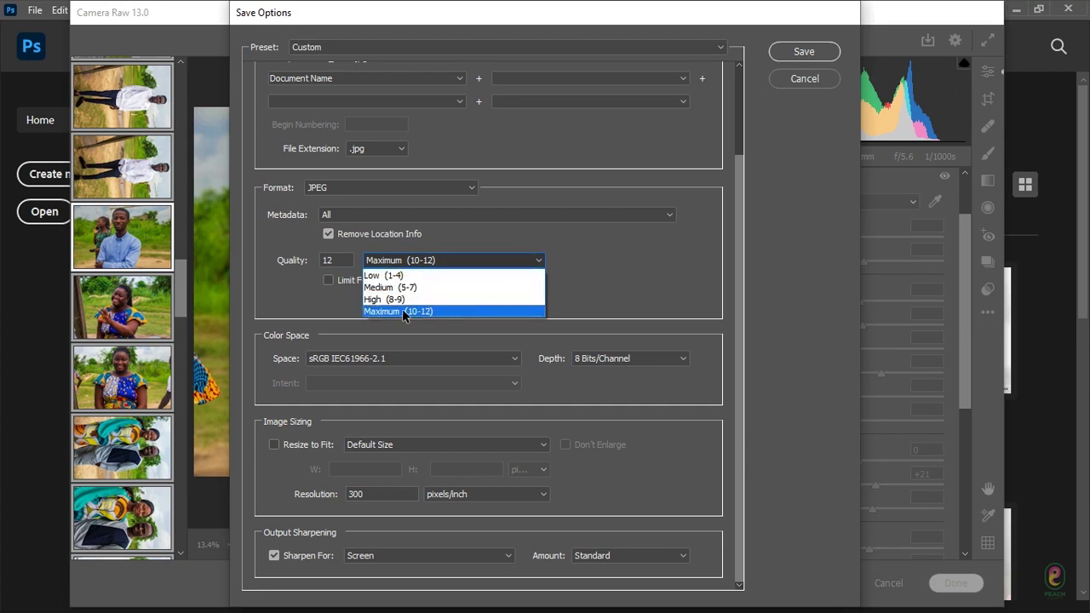
click(404, 312)
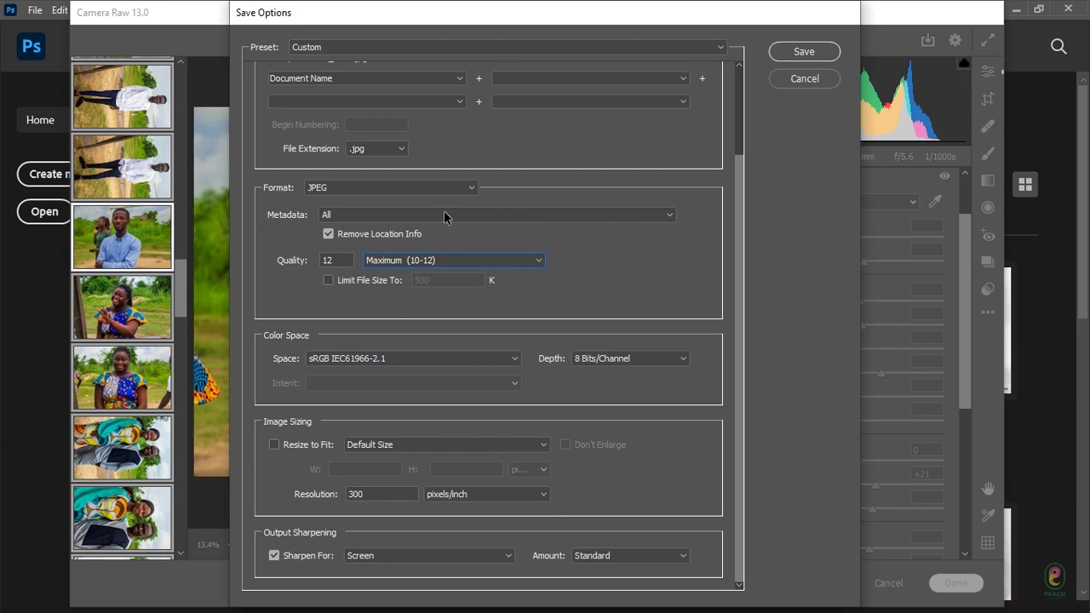
scroll(615, 162, up, 3)
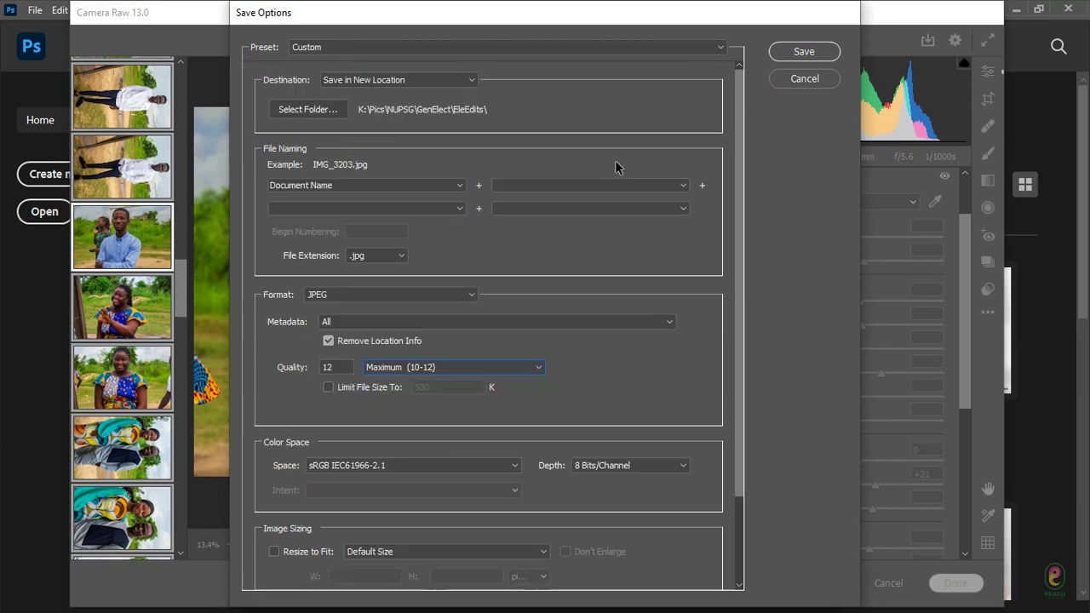
click(805, 78)
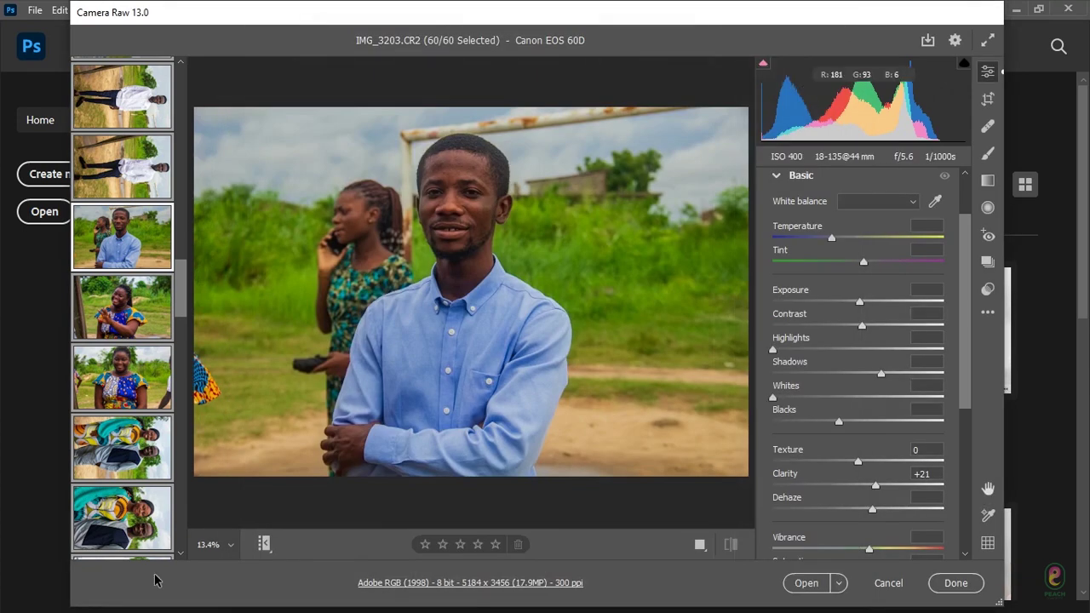